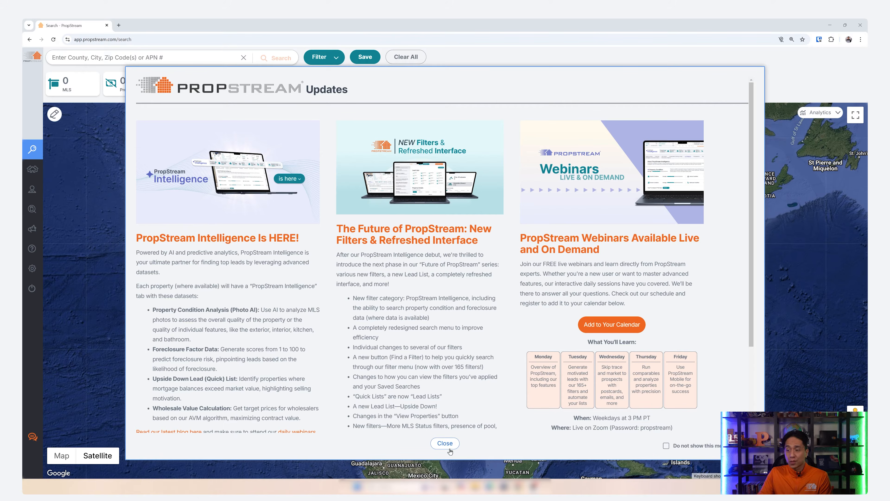
Step: Dismiss the updates announcement and load the San Bernardino property listed first among the recent searches
click(445, 443)
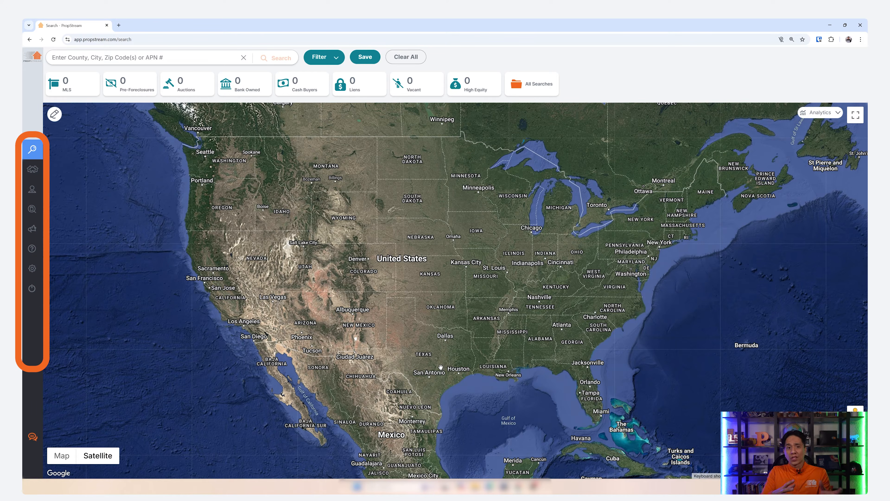
mouse_move(32, 128)
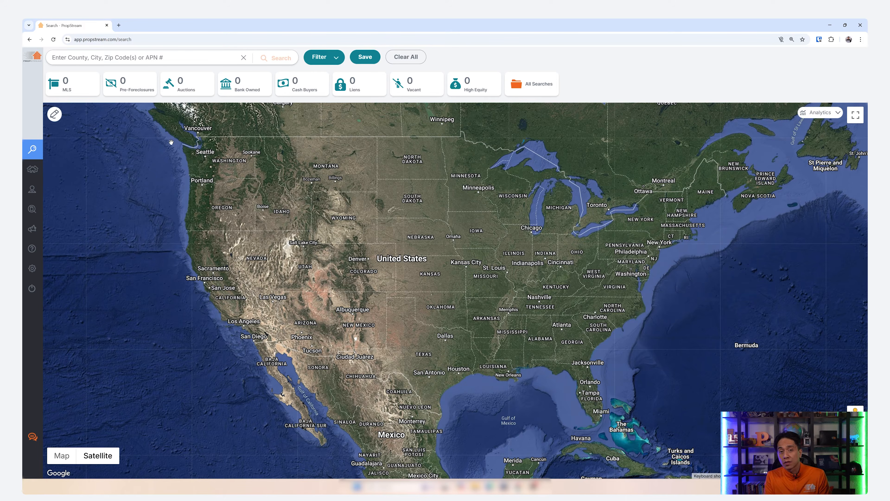
click(153, 58)
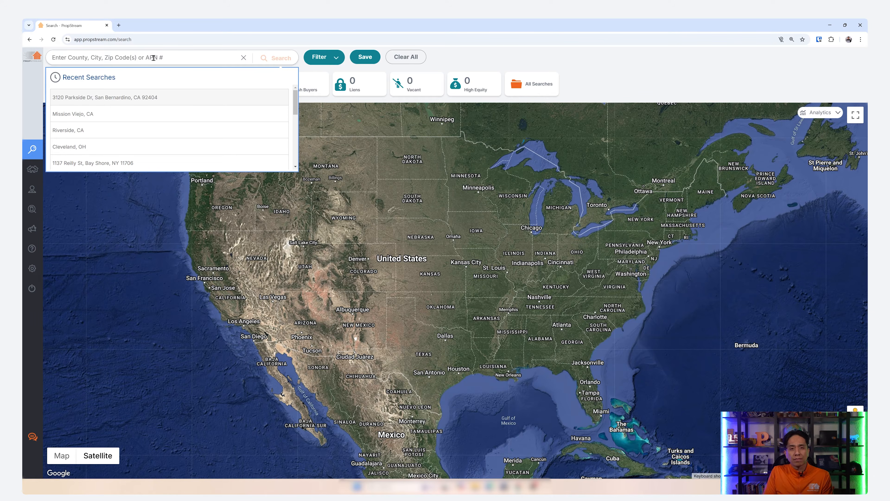
click(135, 97)
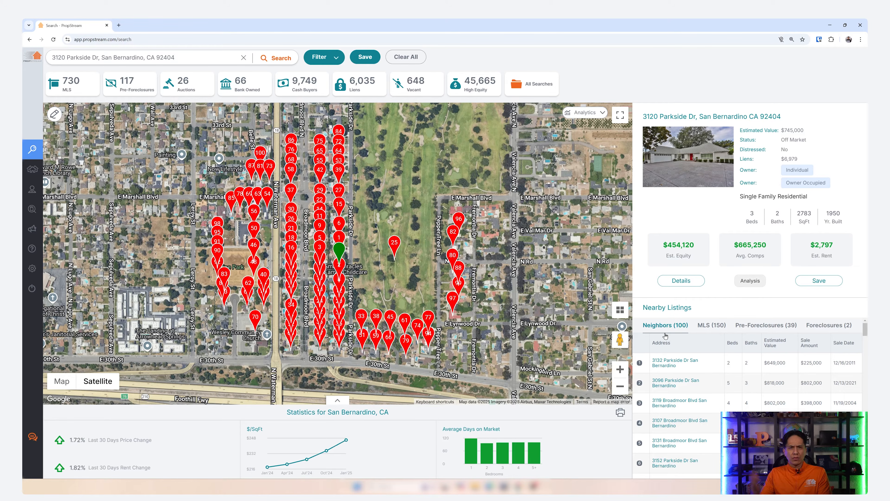
Step: Review the property's nearby MLS, pre-foreclosure and foreclosure listings, and return to the neighbors list
click(711, 326)
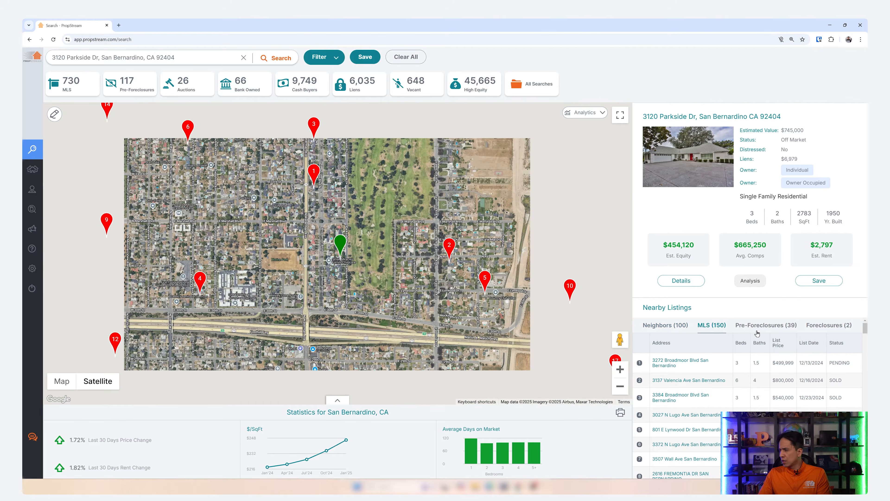
click(757, 332)
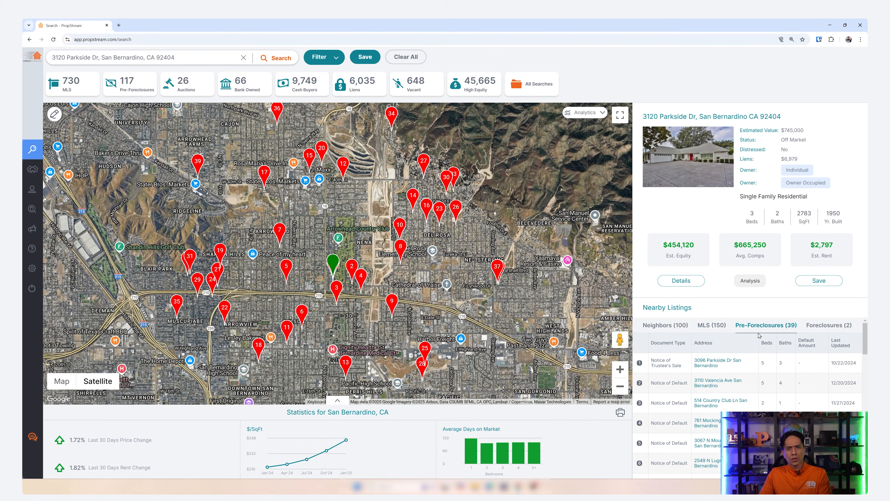
click(819, 327)
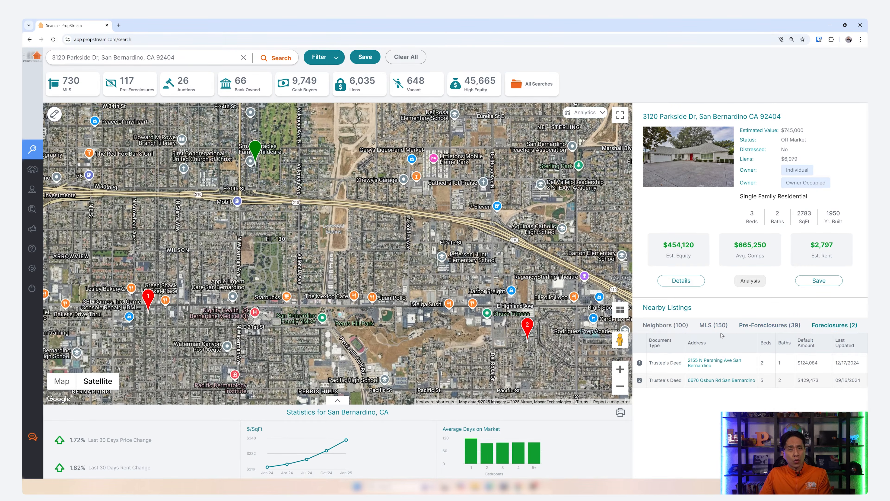
click(648, 327)
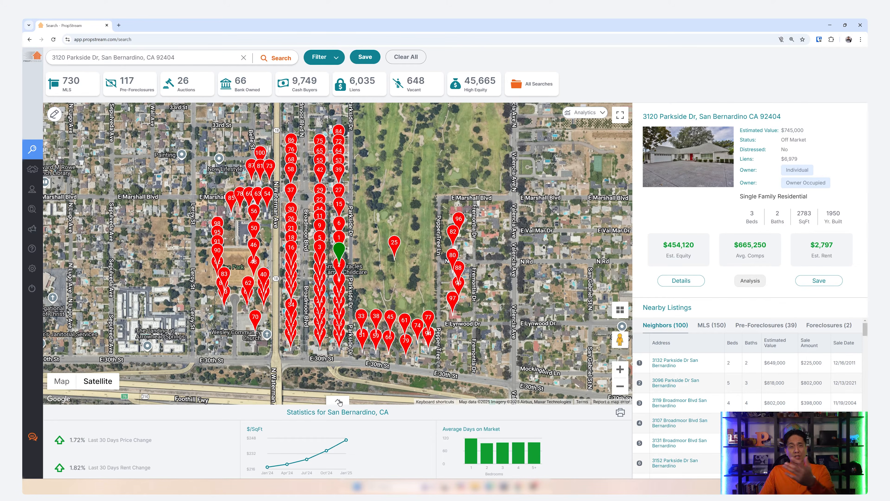
Step: Expand the San Bernardino market statistics, review the days-on-market and monthly rent charts, and collapse them
click(338, 401)
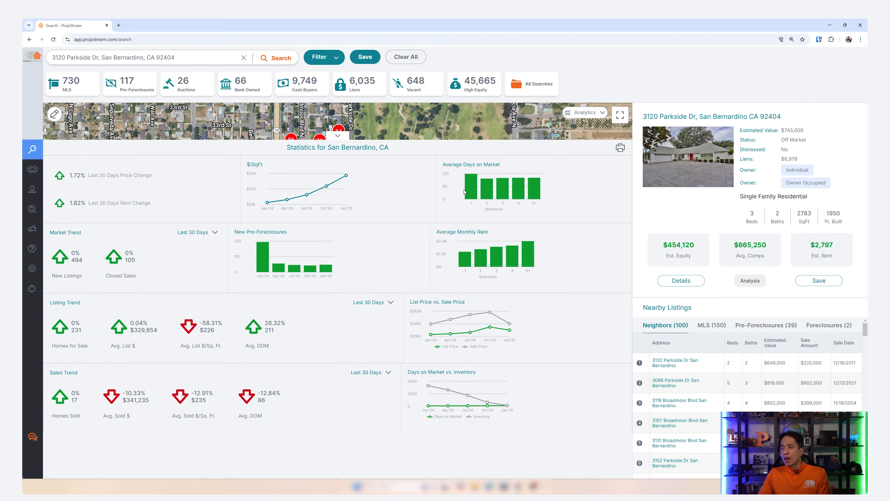
mouse_move(503, 200)
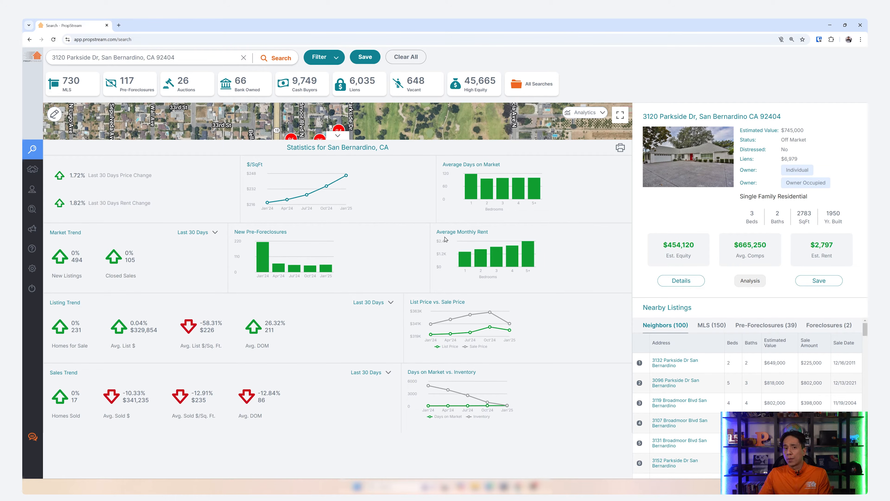
mouse_move(498, 254)
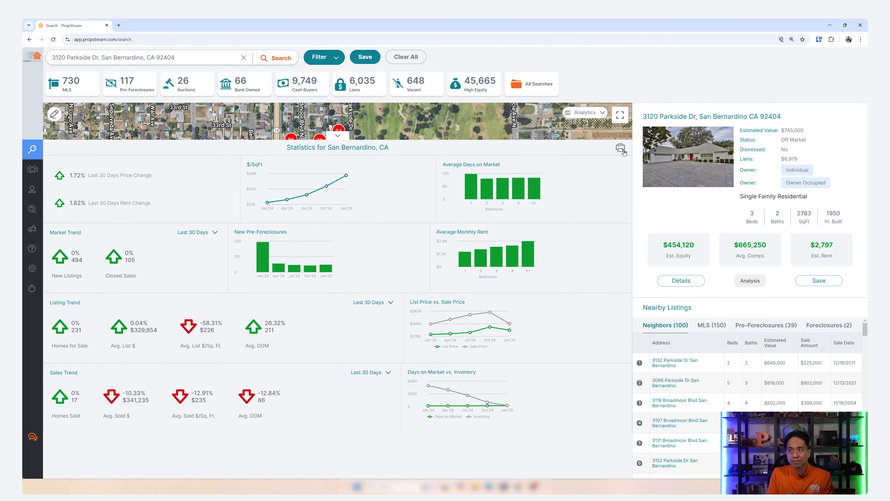
click(338, 136)
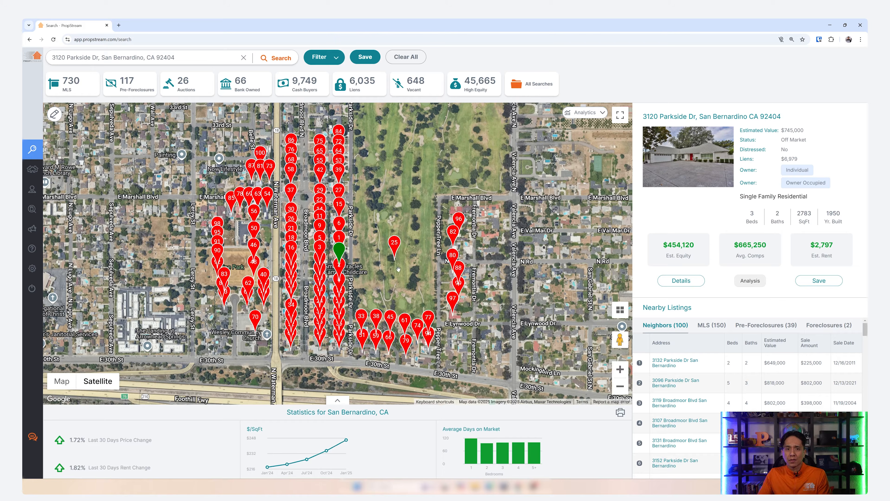
Step: Examine the property's surroundings in a rotated aerial view and the standard map view, and return to satellite imagery
scroll(368, 265, up, 1)
scroll(366, 265, up, 2)
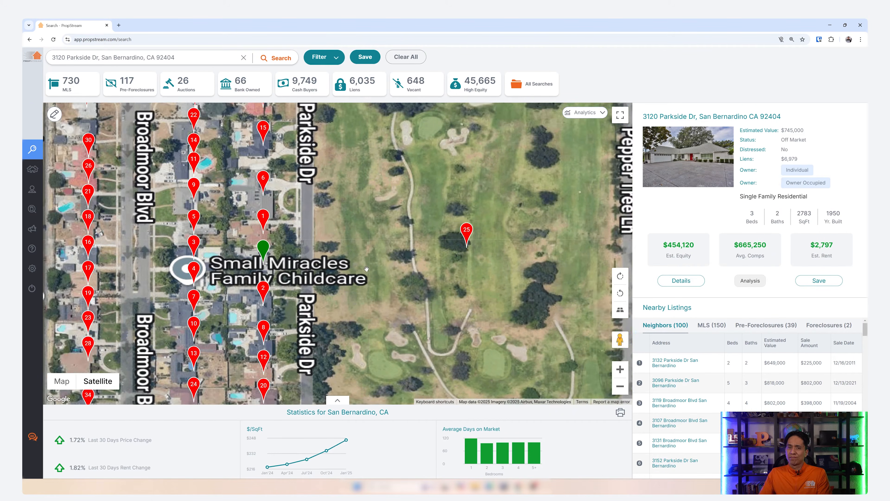
click(621, 277)
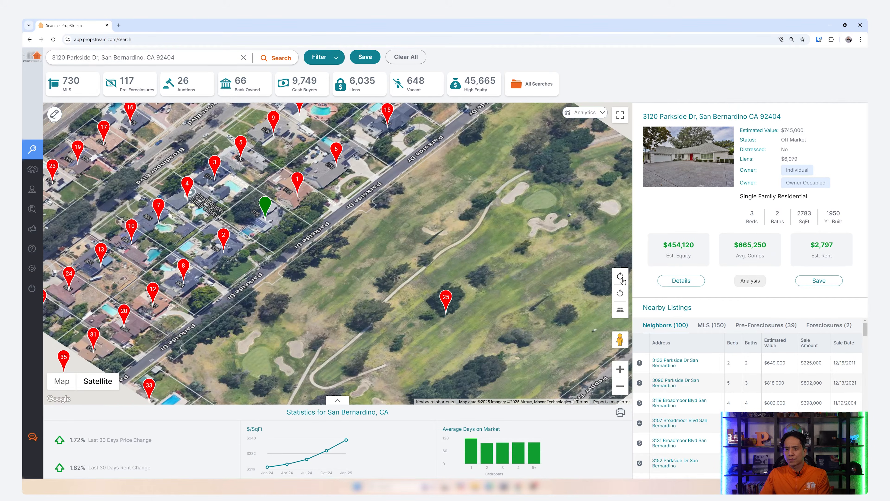
click(69, 382)
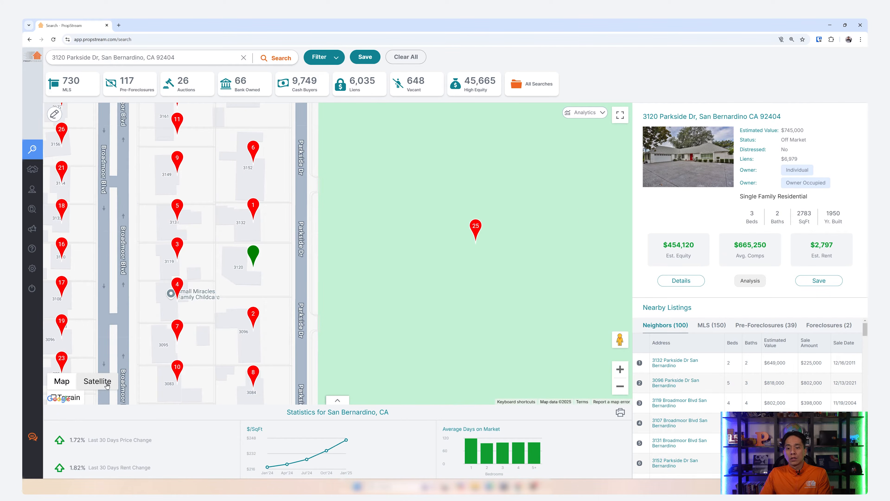
click(107, 385)
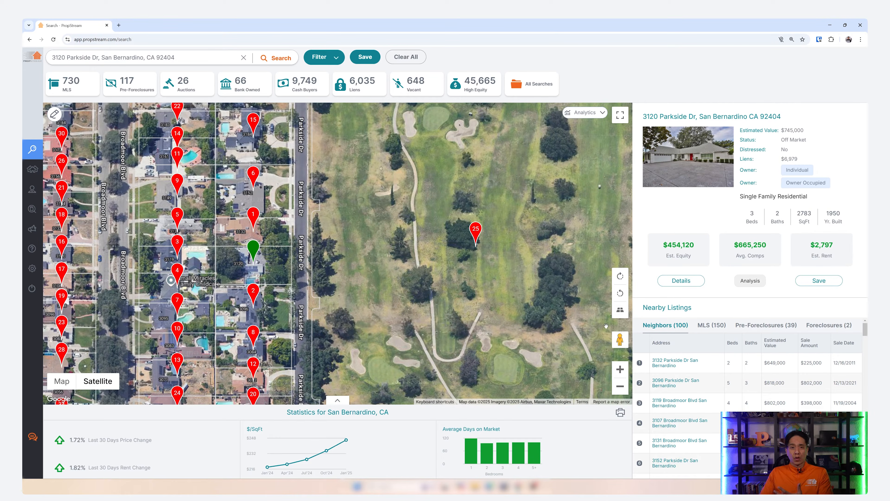
Step: View the property from the street in front of it and return to the neighborhood satellite map
drag(616, 342, 299, 266)
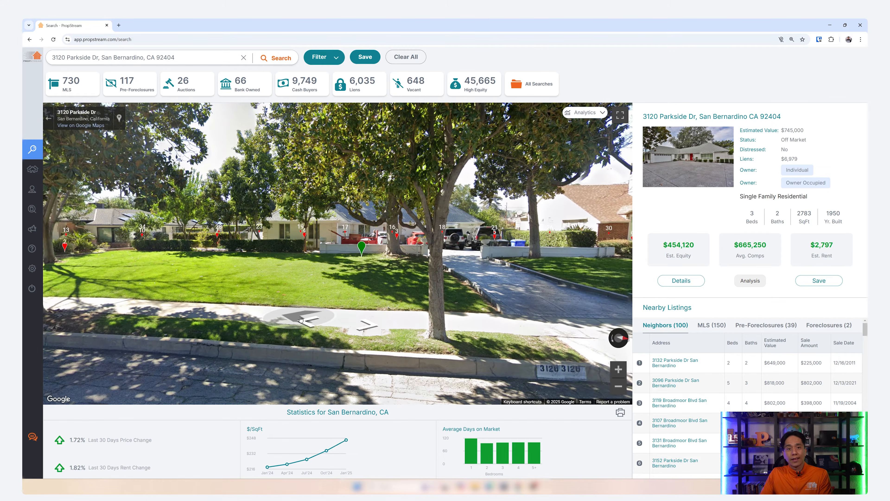
click(48, 118)
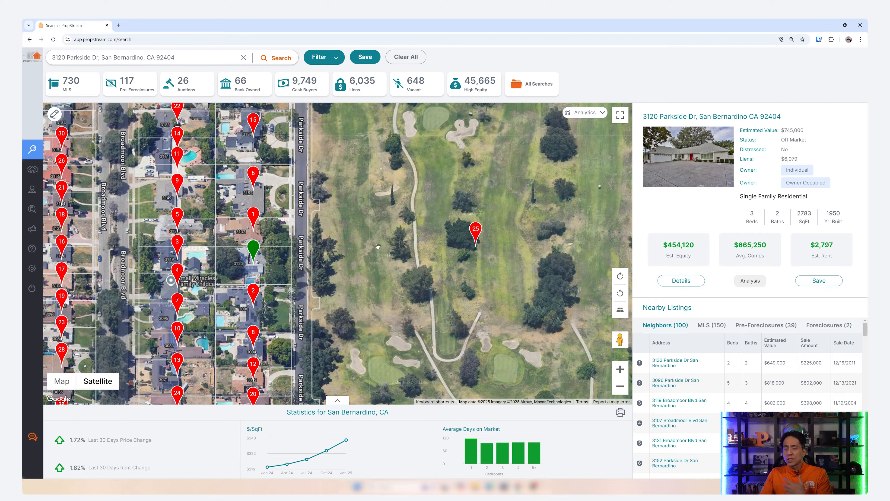
scroll(378, 247, down, 1)
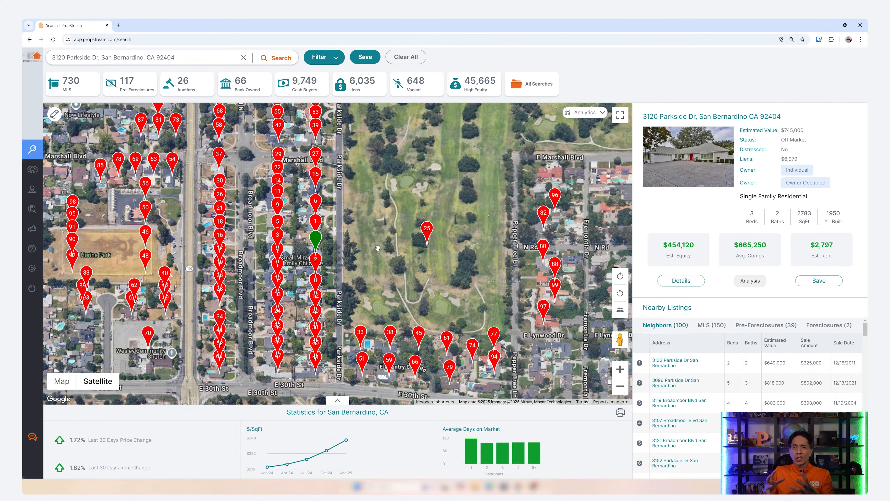
scroll(378, 248, down, 2)
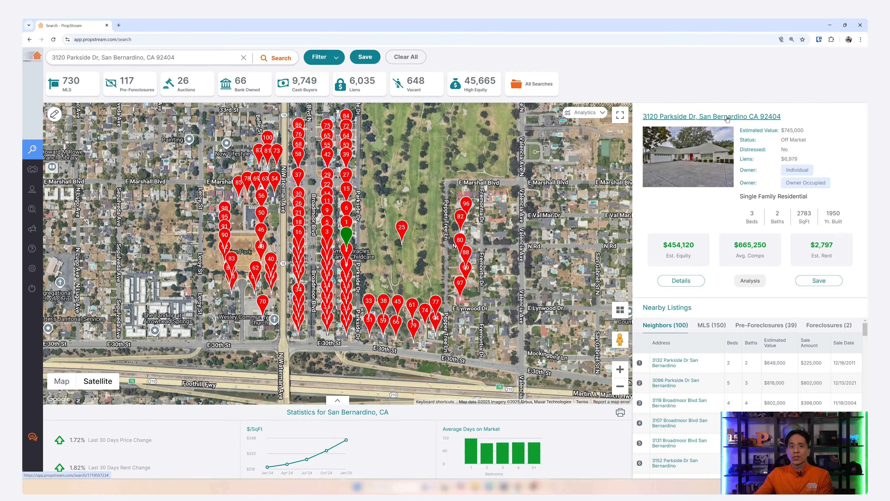
Step: Open the property's full details and check its available calculators and its status and tags form, leaving both unchanged
click(682, 280)
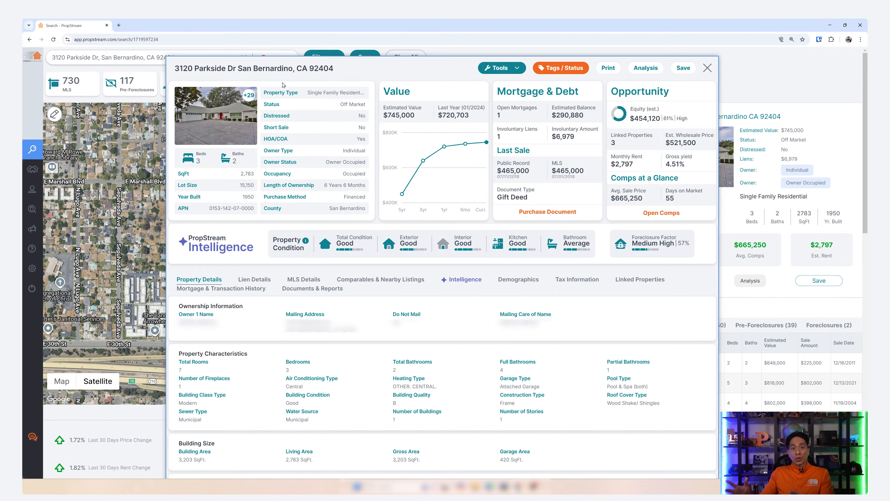
click(510, 70)
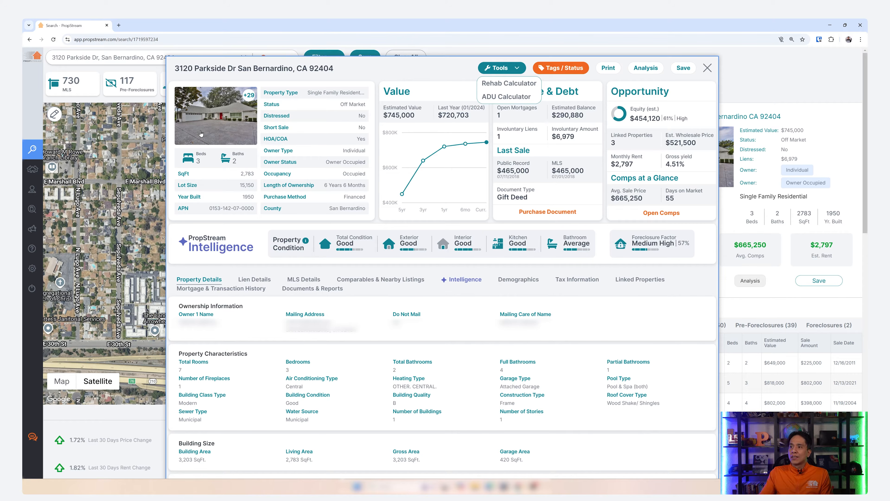
click(555, 72)
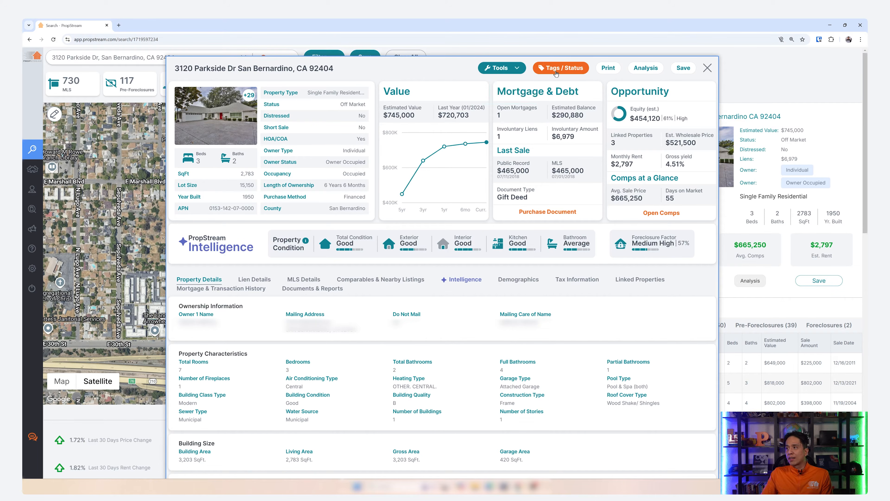
click(555, 72)
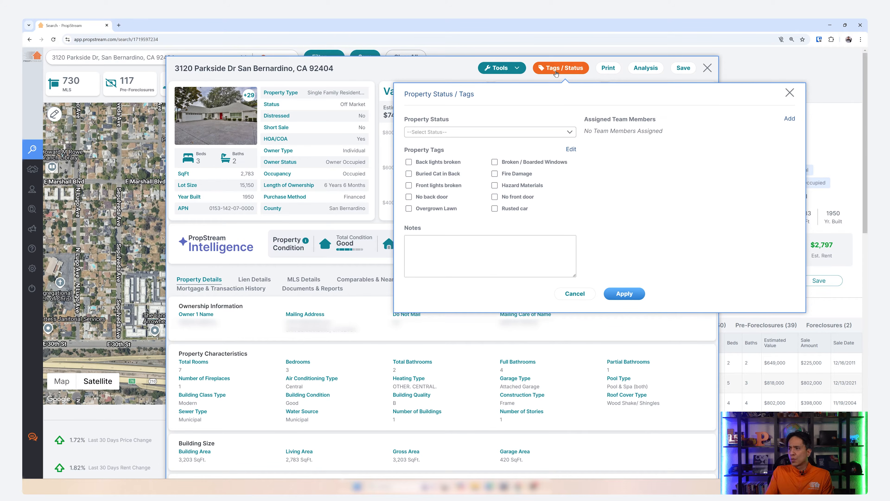
click(556, 72)
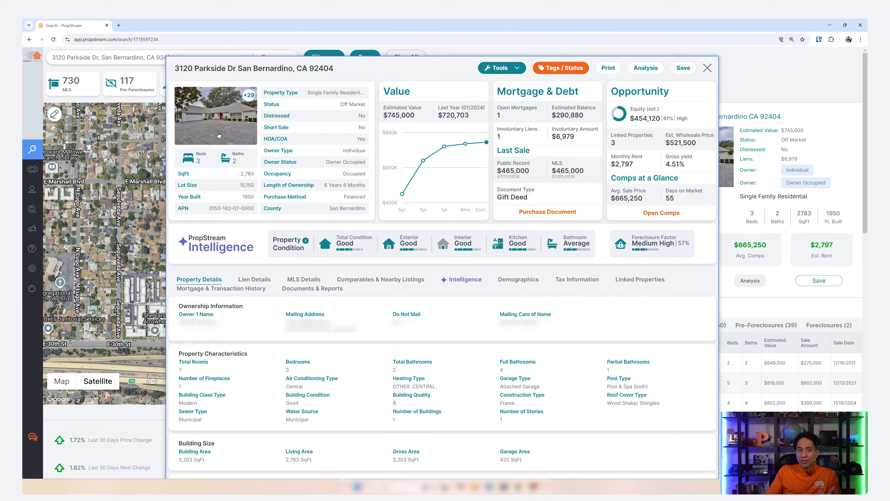
Step: Browse the property's photo gallery, viewing several interior photos and the satellite view of the lot, and close it
click(226, 118)
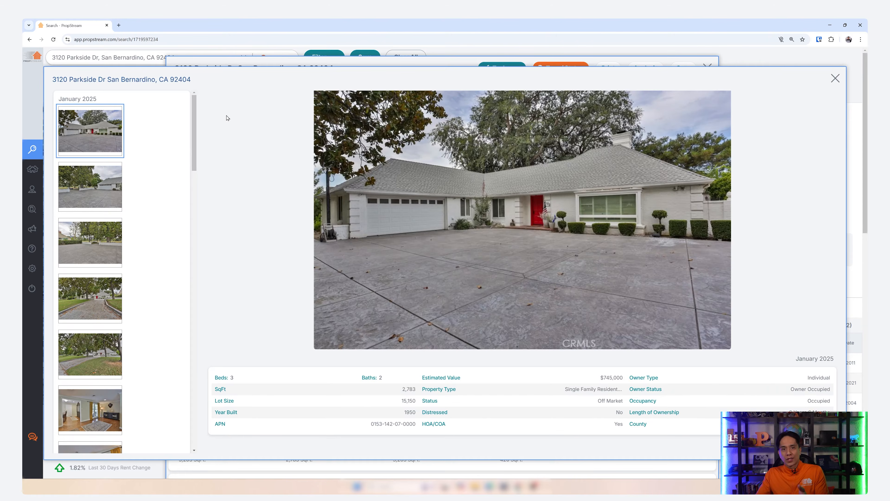
scroll(97, 259, down, 3)
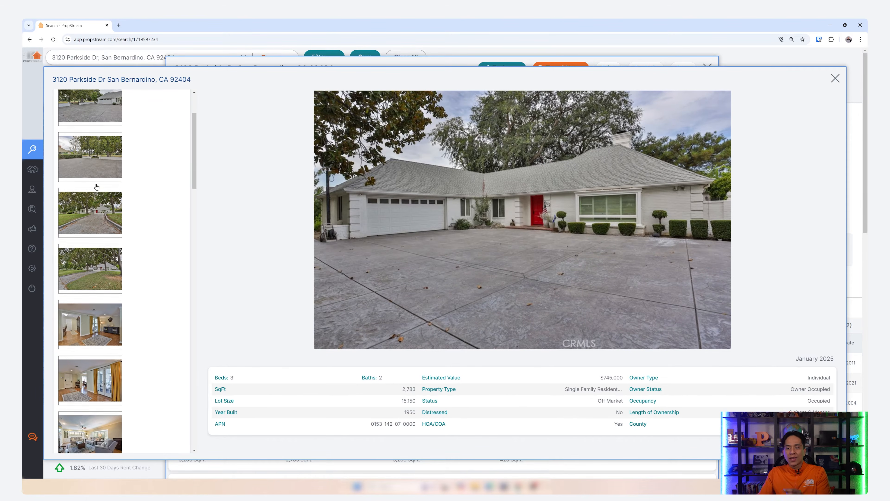
scroll(97, 260, down, 5)
click(90, 210)
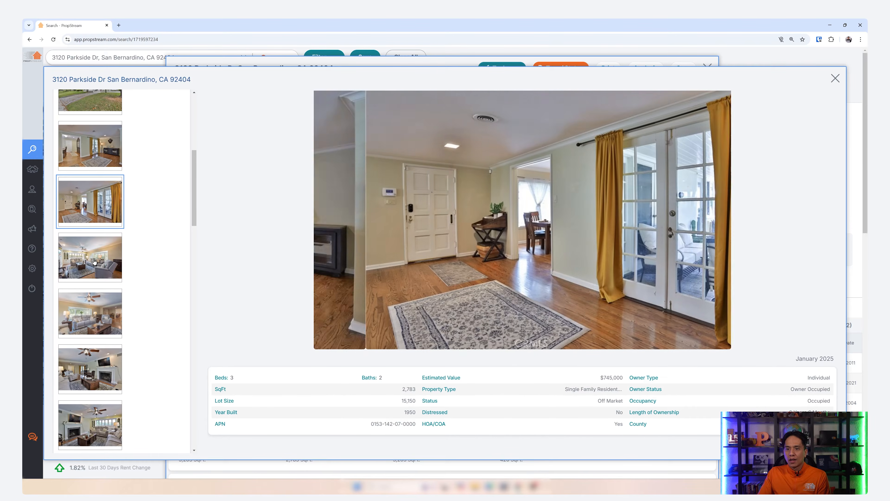
click(93, 247)
click(101, 300)
scroll(100, 301, down, 3)
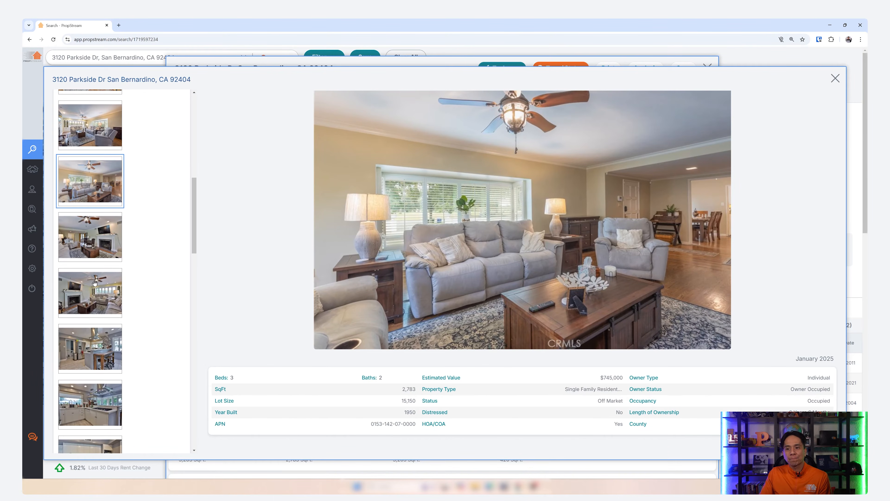
click(97, 303)
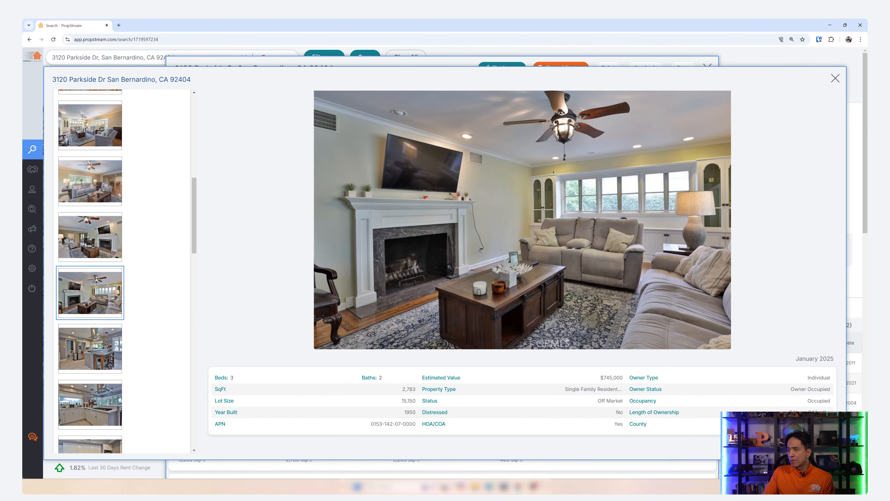
click(97, 302)
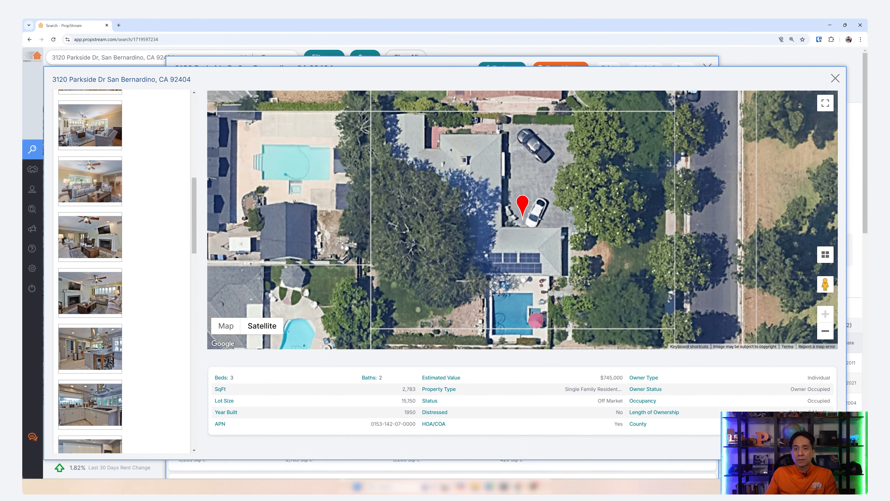
click(836, 78)
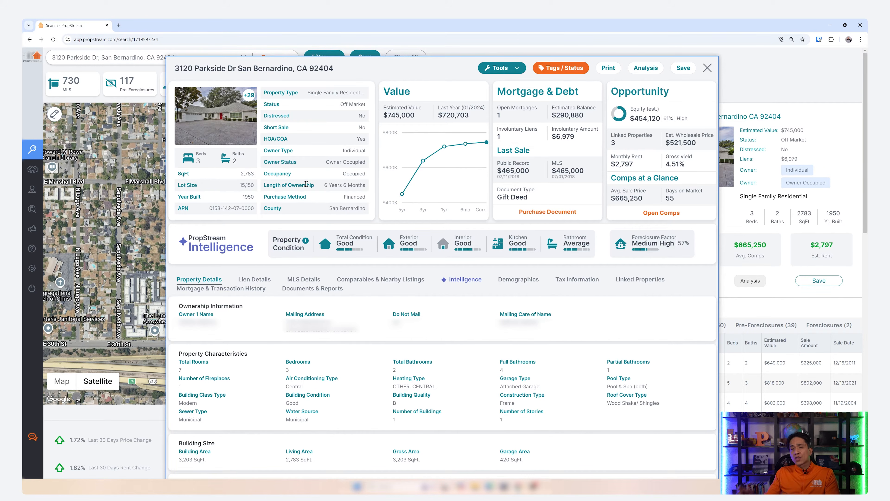
Step: Check the estimated values along the property's value history graph and reopen its photo gallery
mouse_move(435, 151)
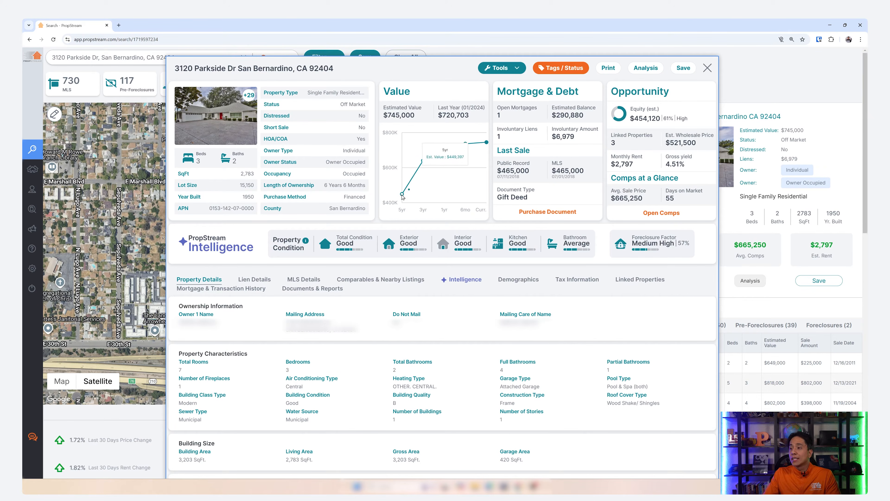
mouse_move(403, 194)
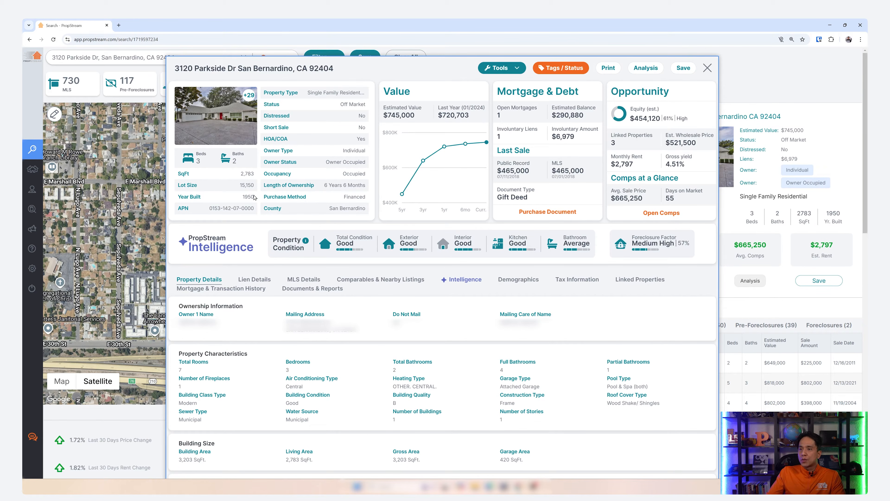
click(209, 128)
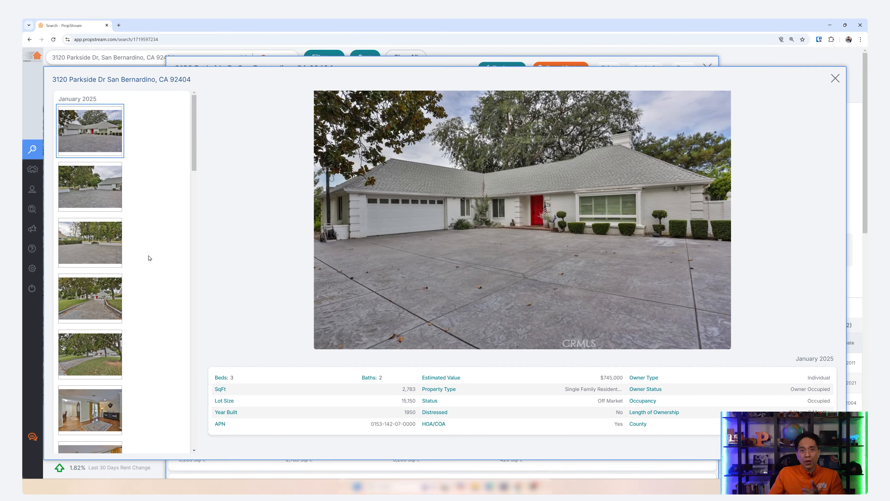
Step: Close the photo gallery and review the property's ownership, characteristics, building size, land, tax assessment and HOA information
scroll(144, 272, down, 5)
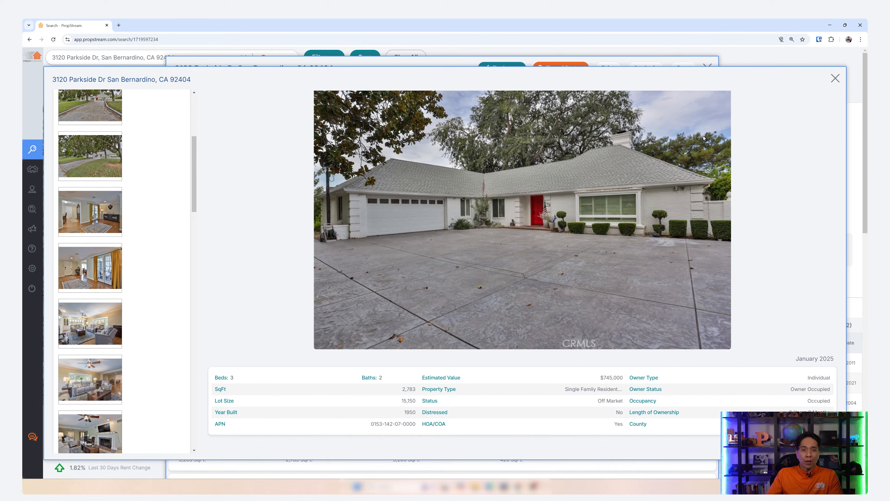
click(835, 78)
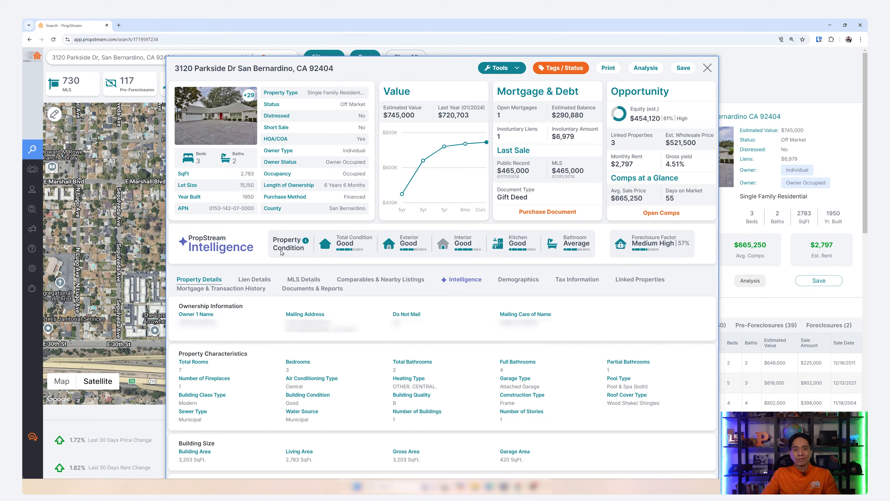
scroll(281, 253, down, 3)
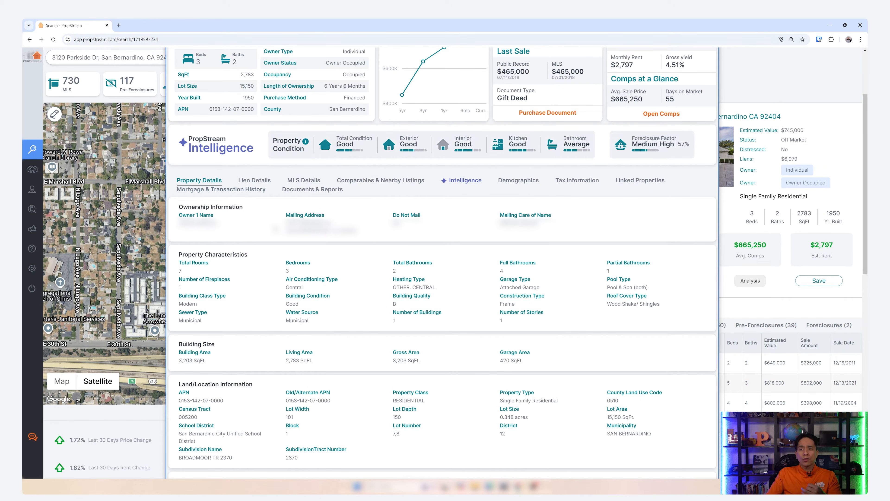
scroll(264, 236, down, 2)
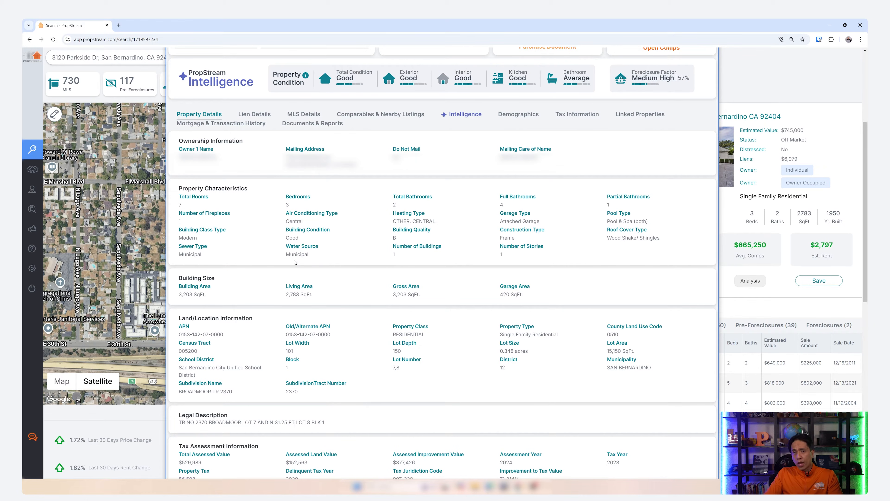
scroll(294, 263, down, 3)
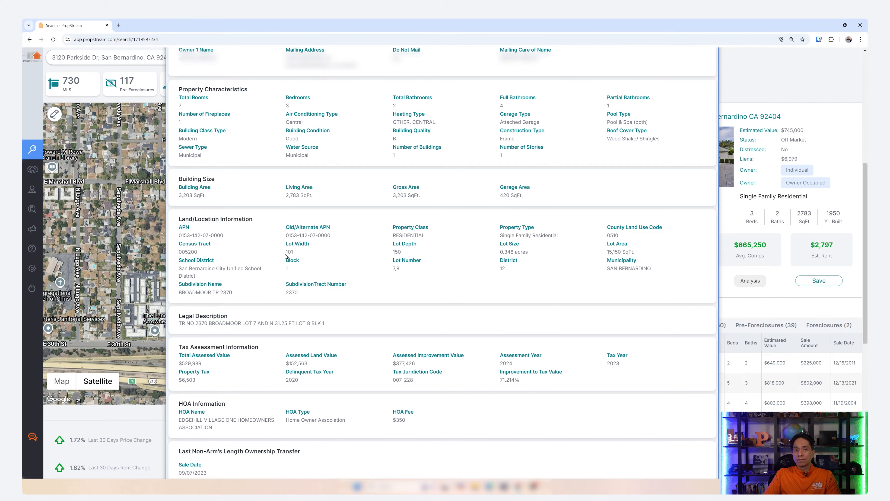
scroll(286, 256, up, 6)
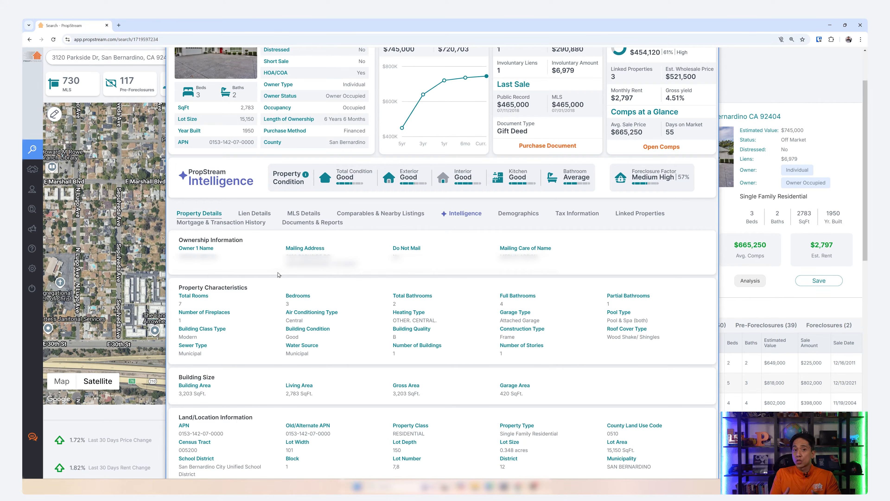
scroll(278, 275, down, 1)
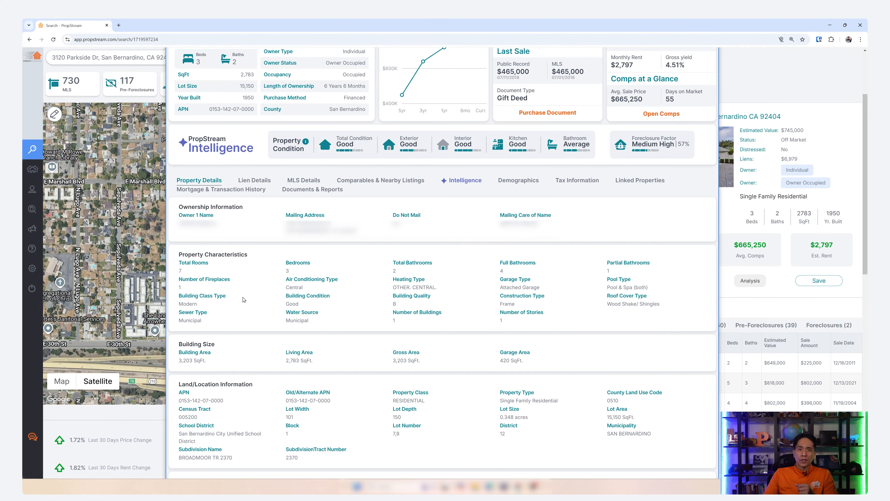
Step: View the property's lien details and its MLS listing details
click(250, 181)
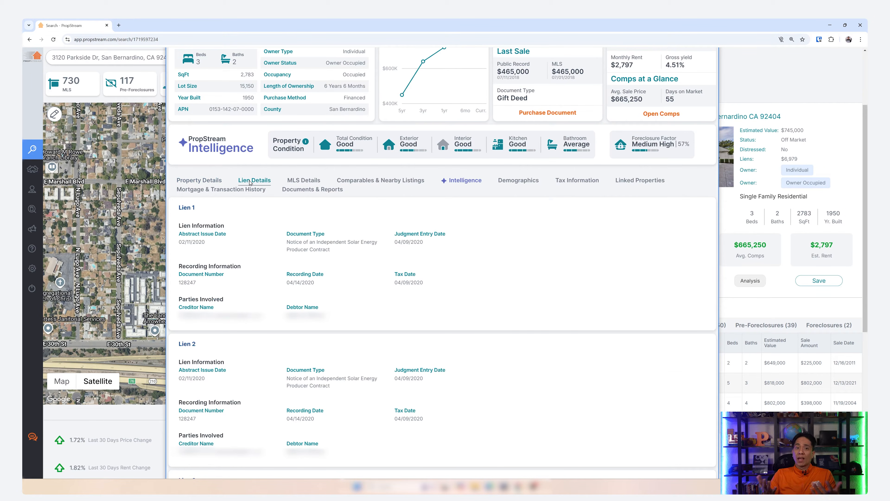
click(298, 183)
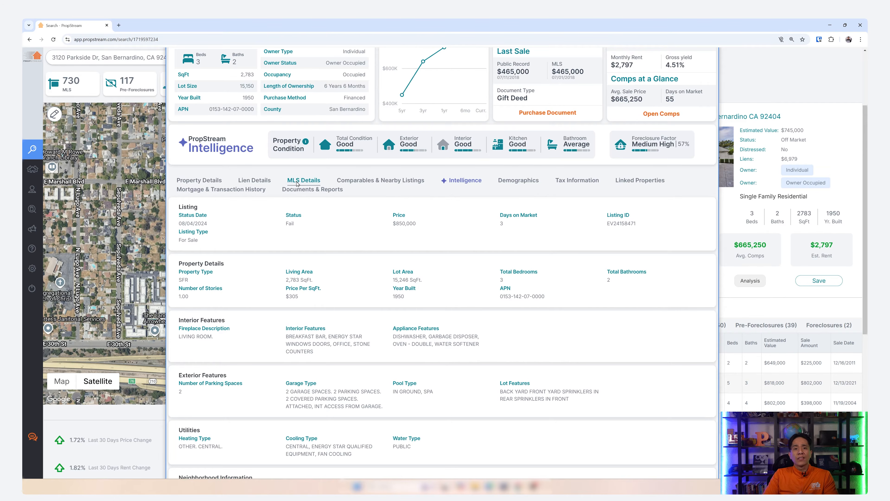
Step: Open the comparables and nearby listings, and view the comparables, flip comps, neighbors and cash buyers in turn
click(371, 183)
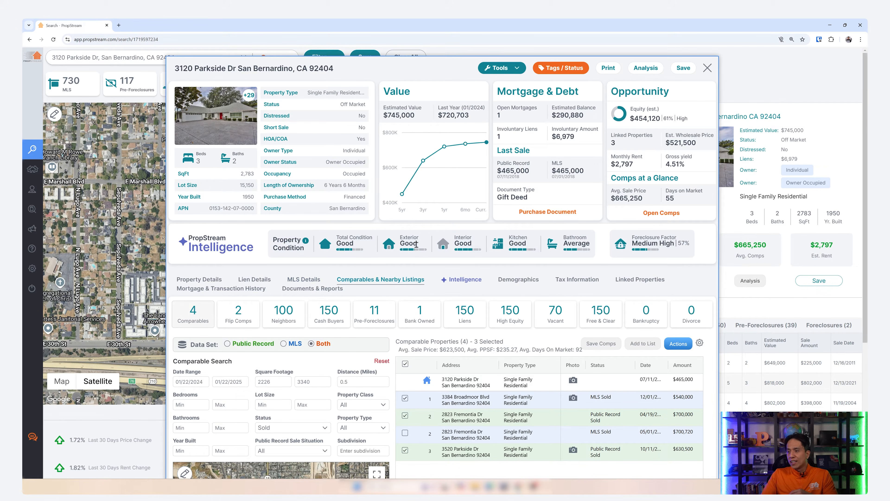
scroll(416, 286, down, 3)
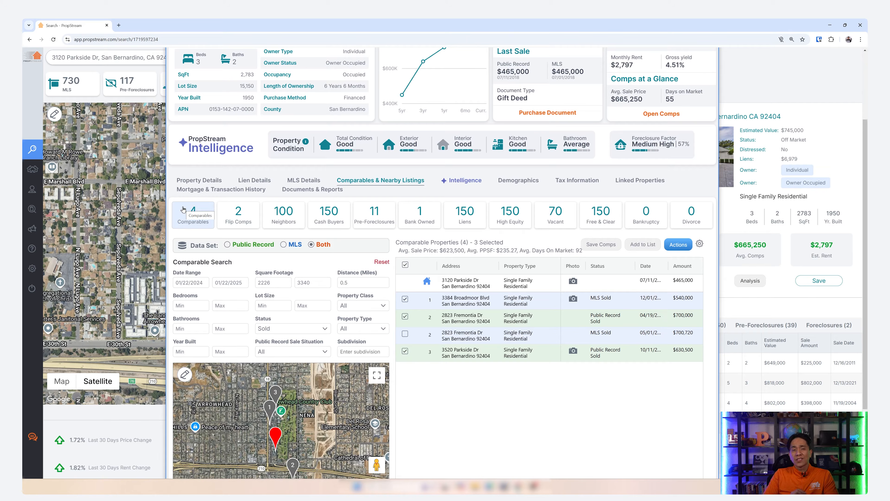
click(237, 217)
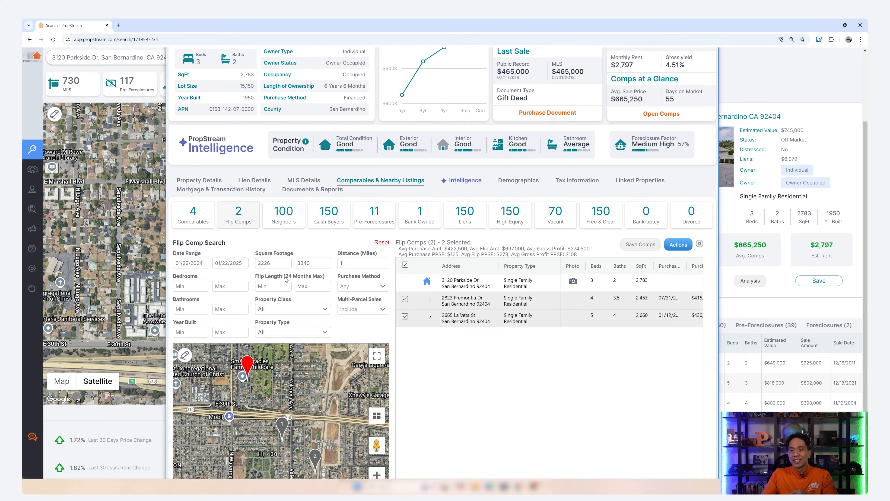
click(282, 216)
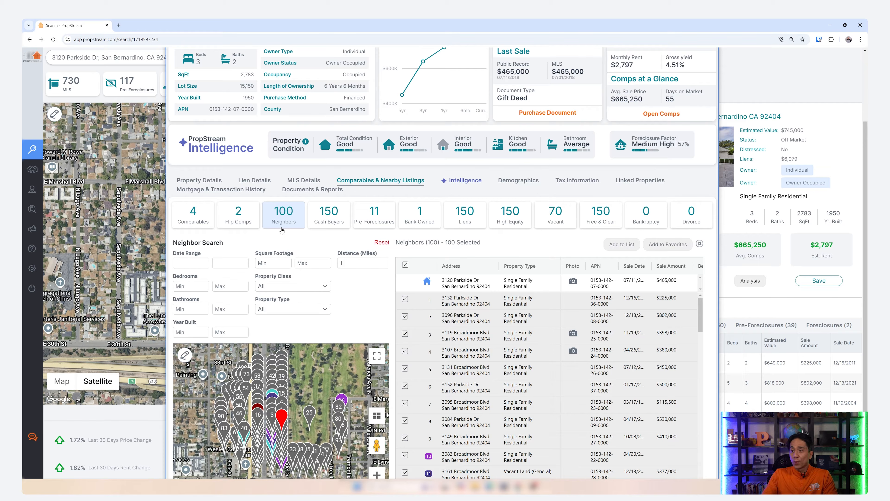
click(328, 227)
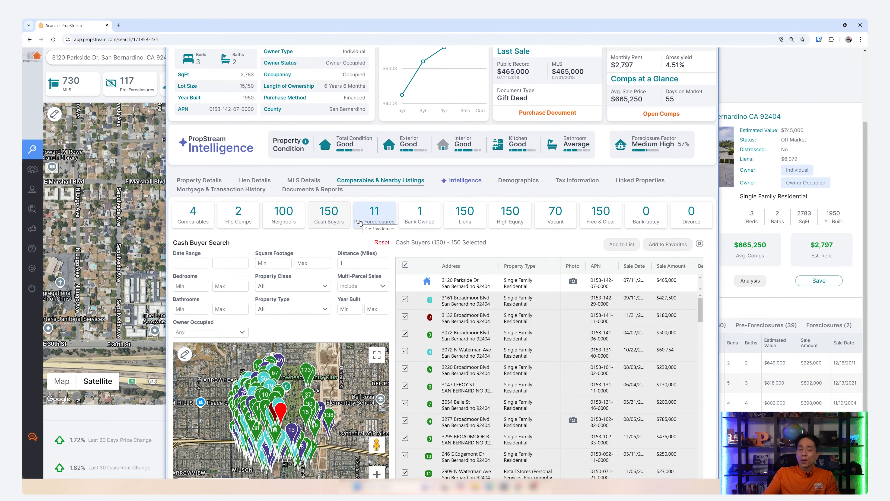
Step: Return to the comparables, view the Public Record and MLS data sets separately, and check the available comp actions
click(202, 220)
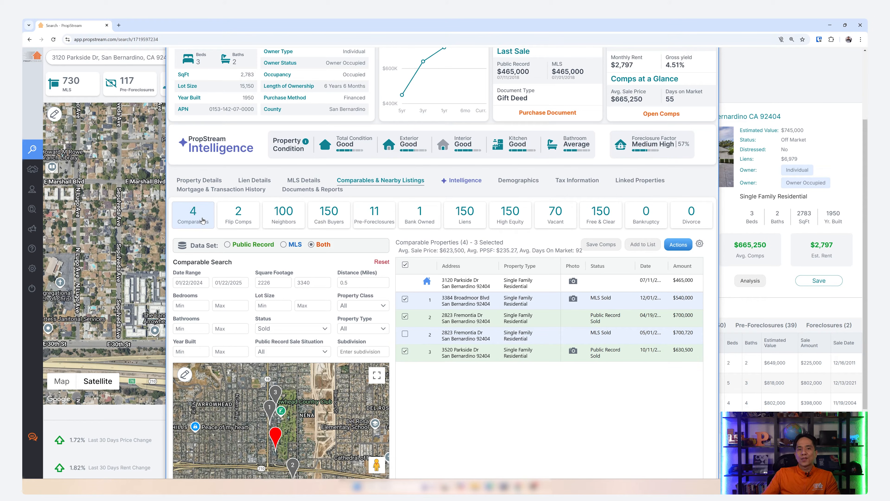
click(242, 246)
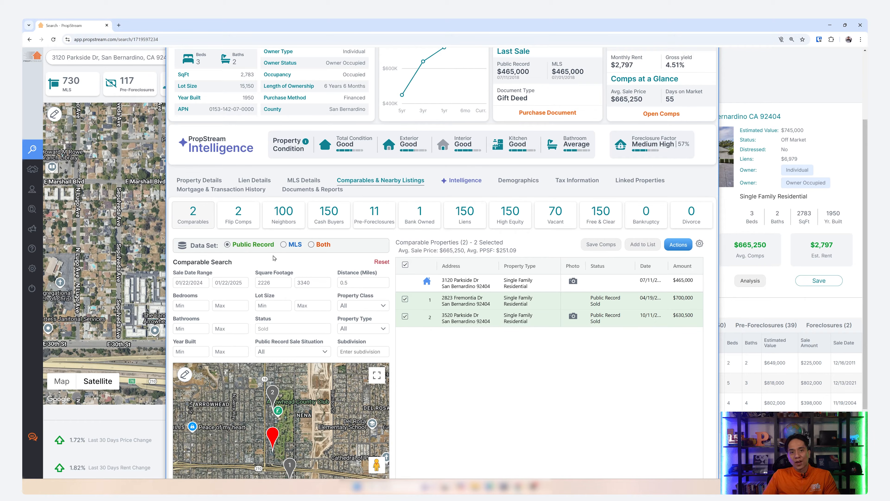
click(294, 245)
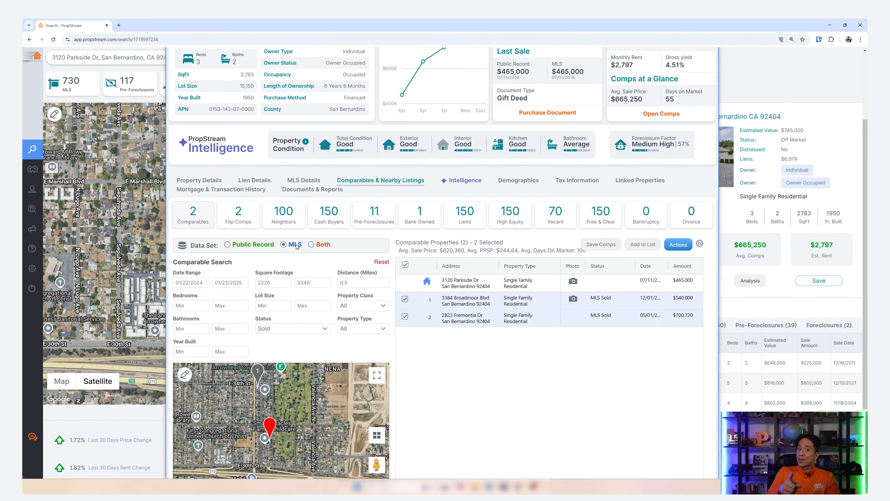
click(675, 247)
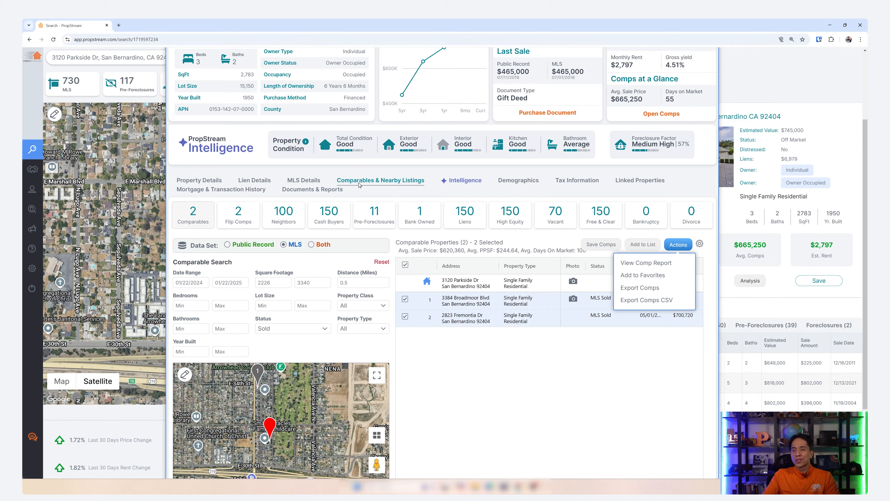
Step: View the property's Intelligence ratings and examine the housing, income, household and age charts in its demographics
click(458, 183)
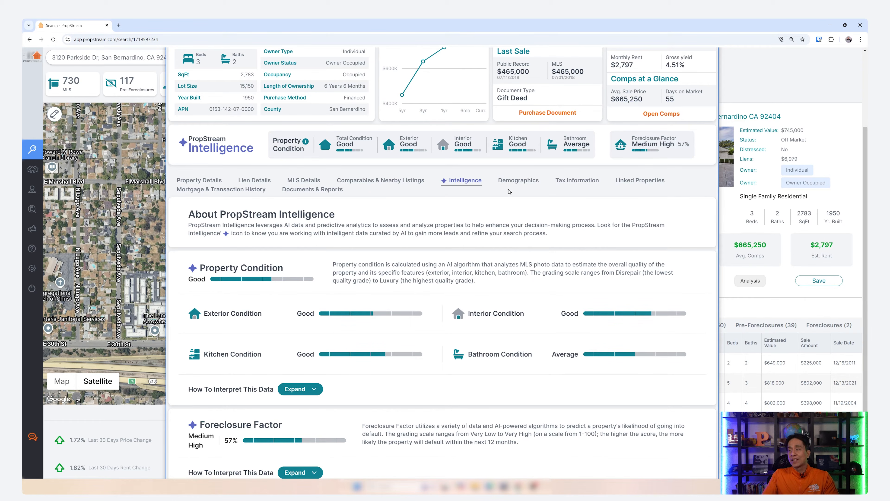
click(516, 185)
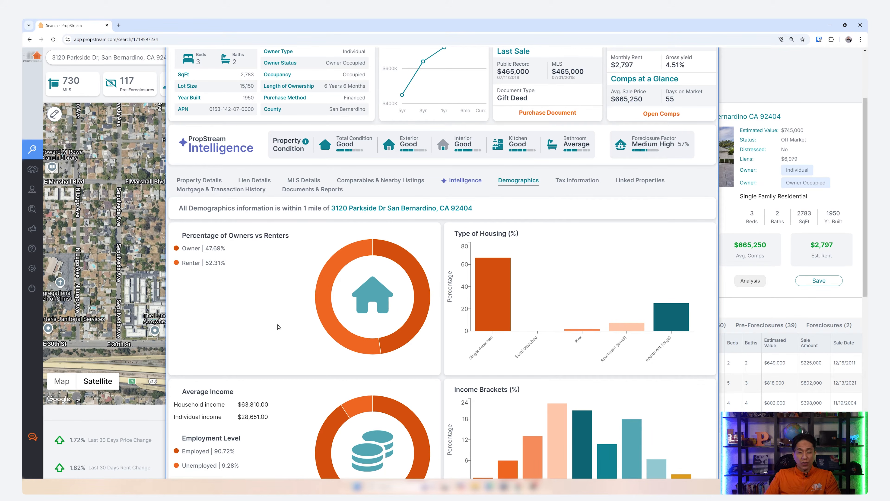
scroll(274, 338, down, 3)
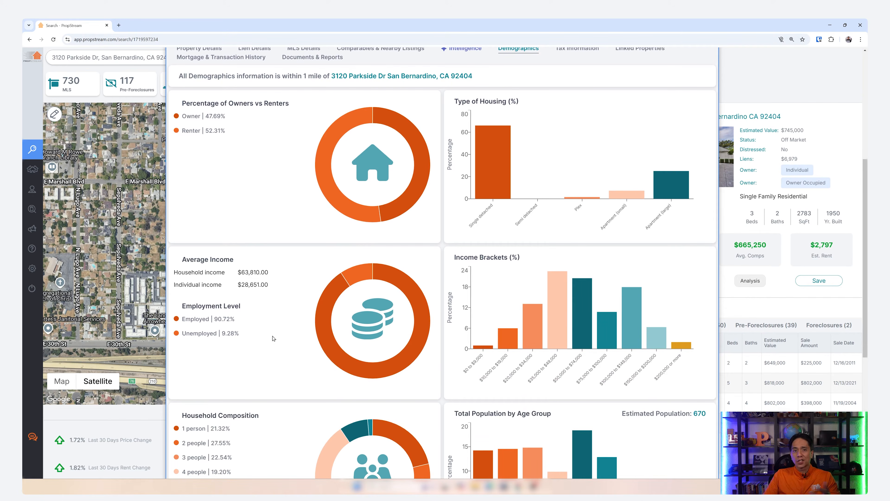
scroll(274, 338, down, 2)
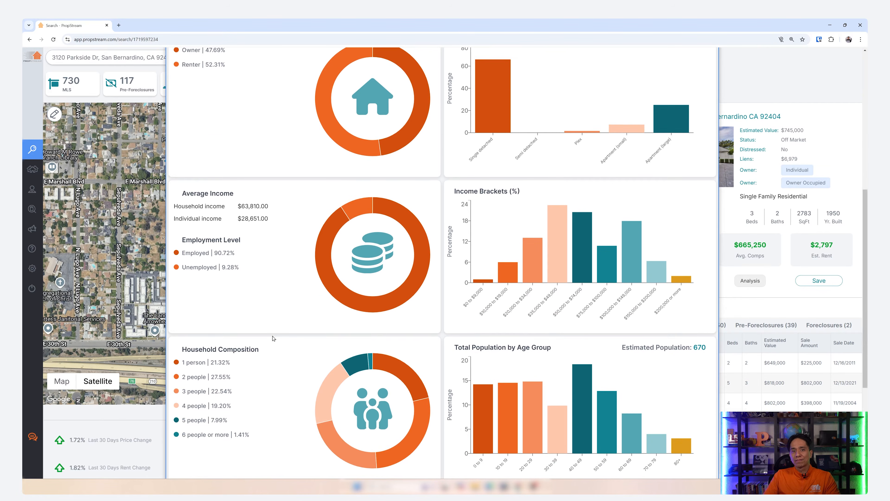
scroll(274, 338, up, 5)
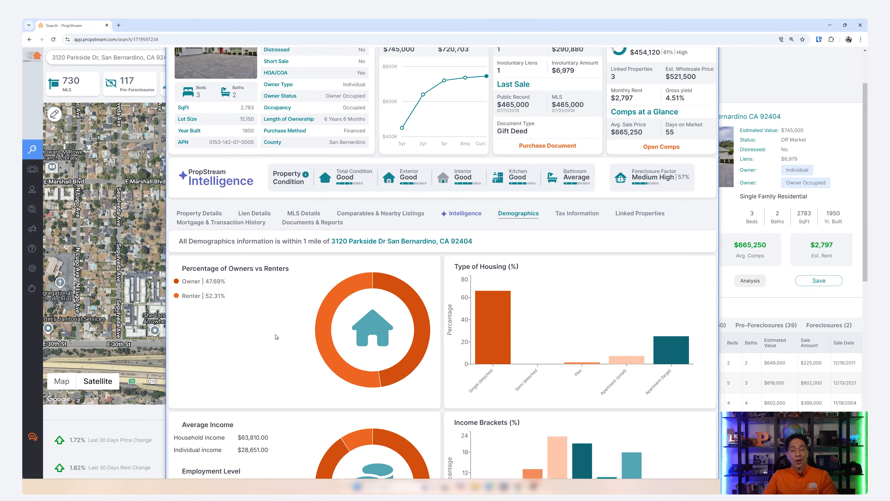
Step: View the property's tax information, the owner's linked properties, and the mortgage and transaction history
click(574, 217)
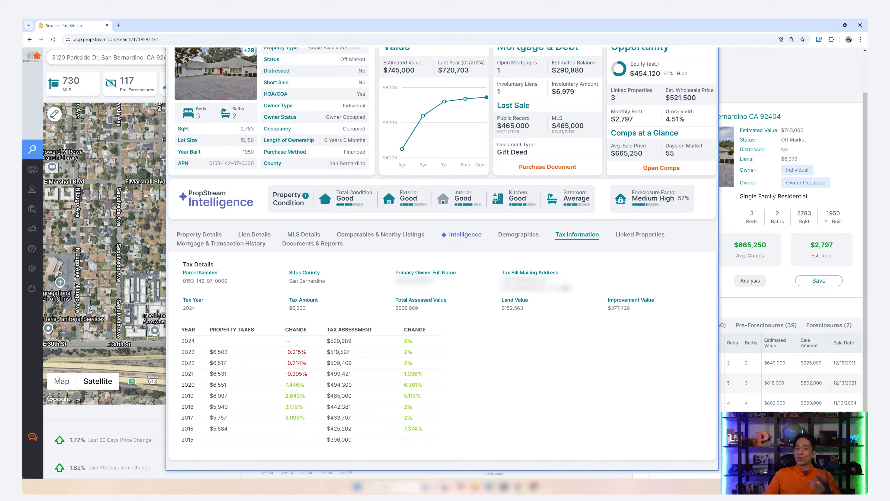
click(648, 237)
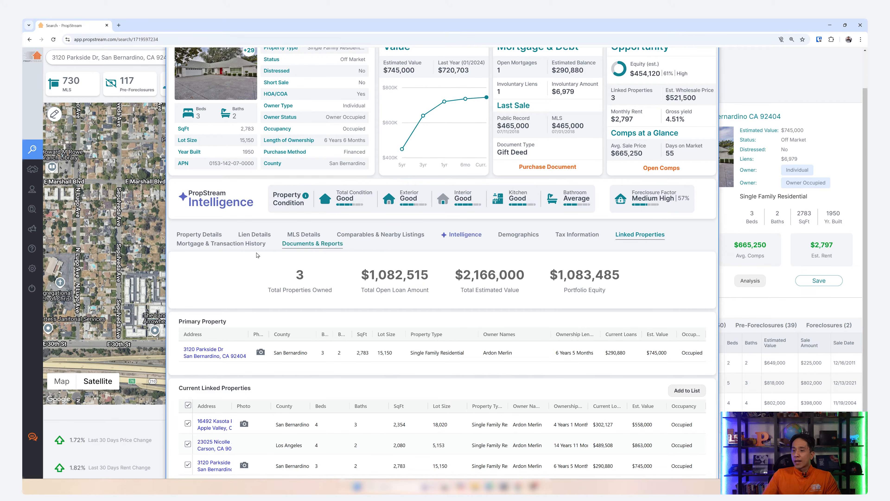
click(197, 244)
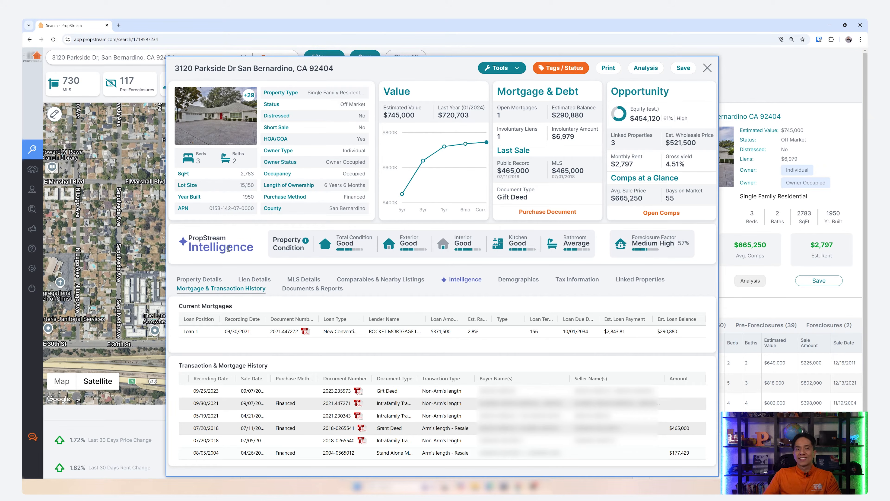
Step: Examine the analysis, standard and premium reports offered in the property's documents and reports
click(310, 292)
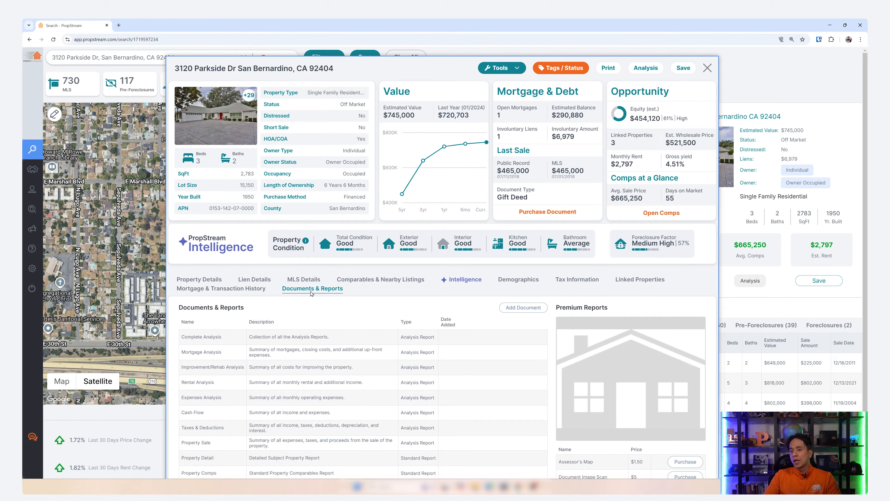
scroll(251, 367, down, 1)
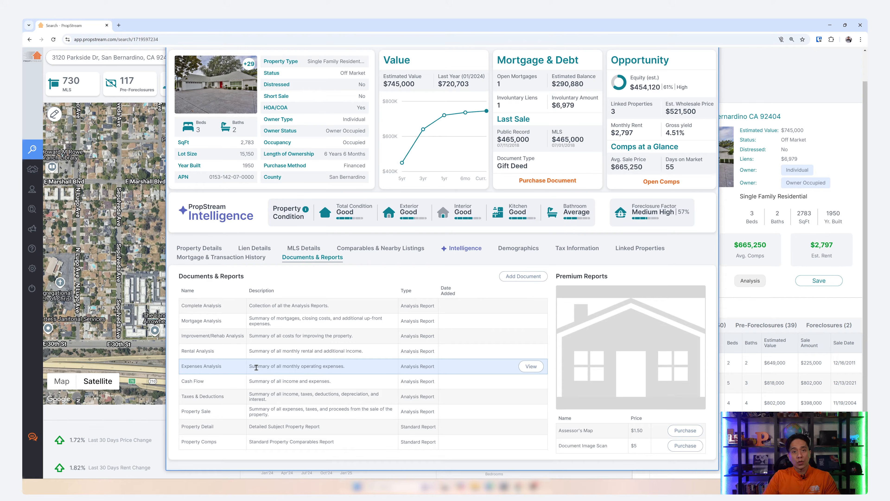
scroll(256, 367, up, 1)
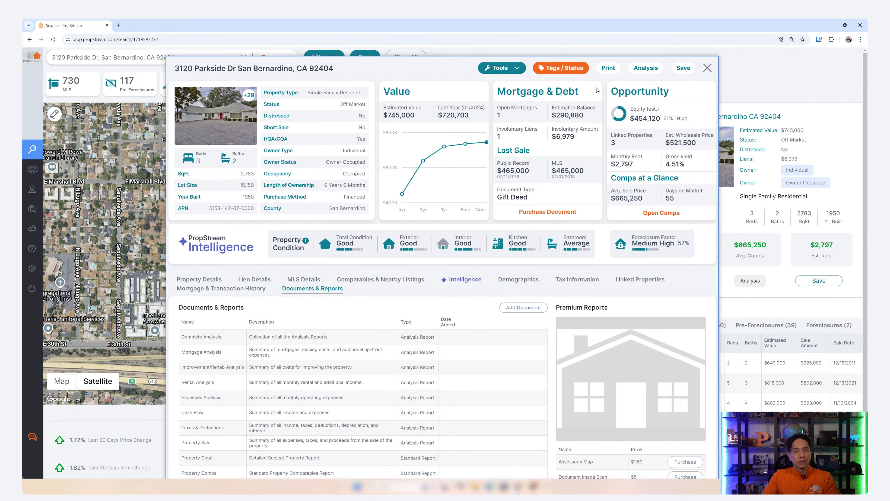
scroll(382, 427, down, 1)
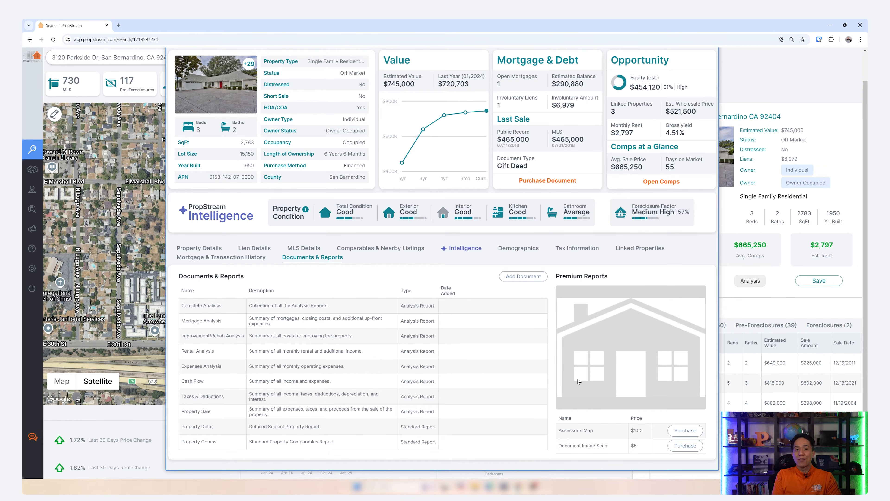
scroll(579, 381, up, 1)
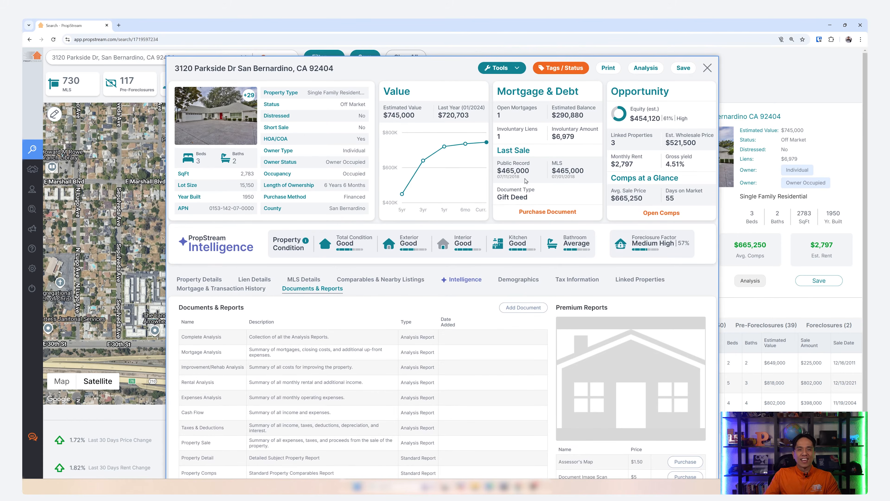
Step: Close the property's details and clear the whole search from the San Bernardino map
click(708, 68)
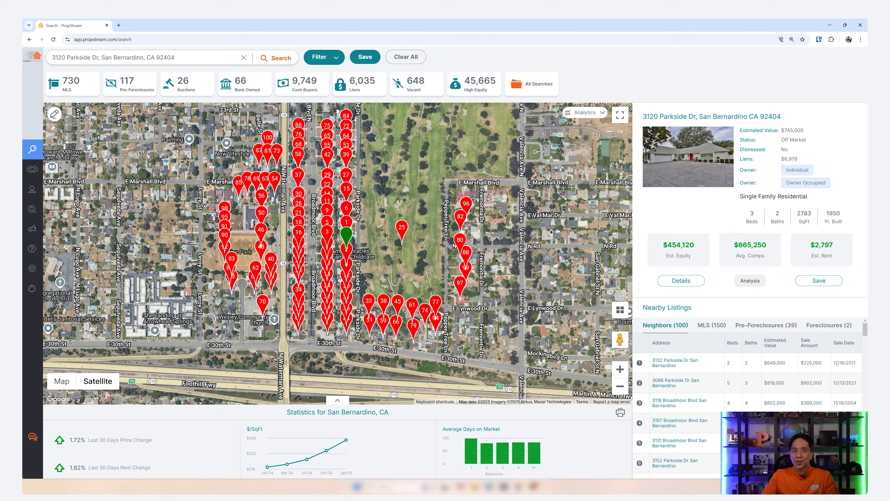
click(404, 57)
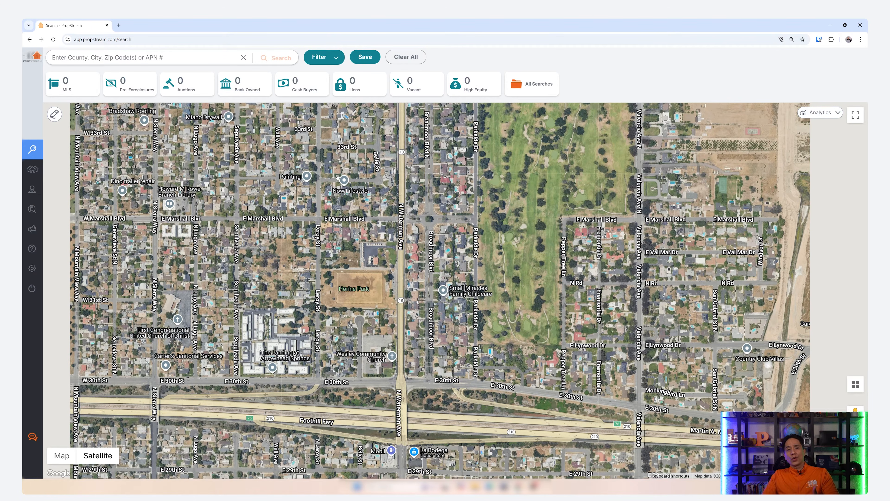
scroll(308, 180, down, 3)
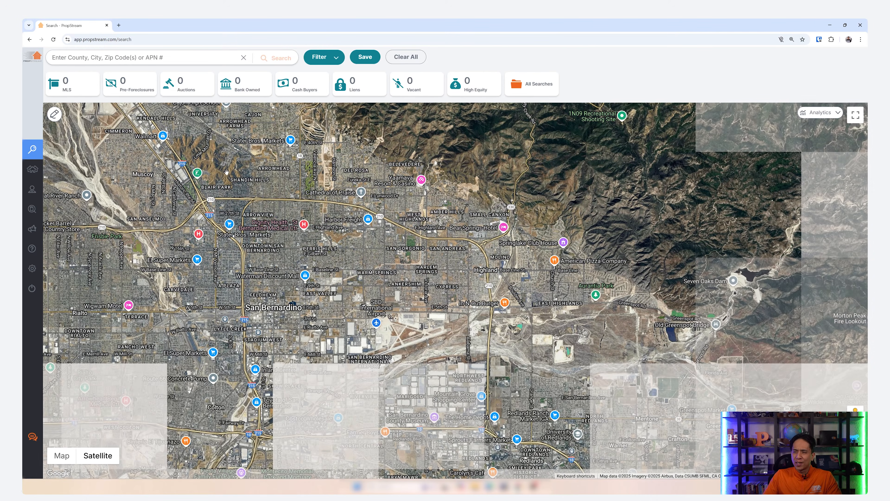
drag(231, 179, 258, 275)
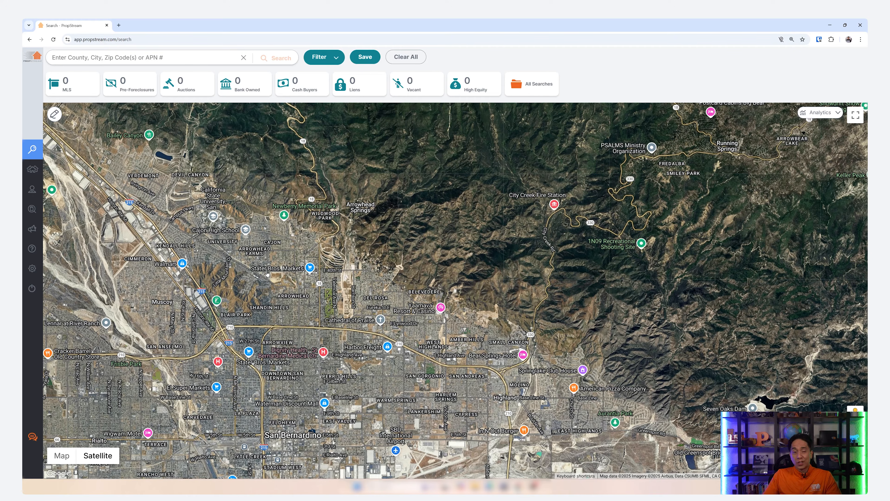
Step: Widen the map from San Bernardino to Los Angeles and overlay the Est. Value analytics heat map
scroll(259, 275, down, 1)
scroll(258, 275, down, 1)
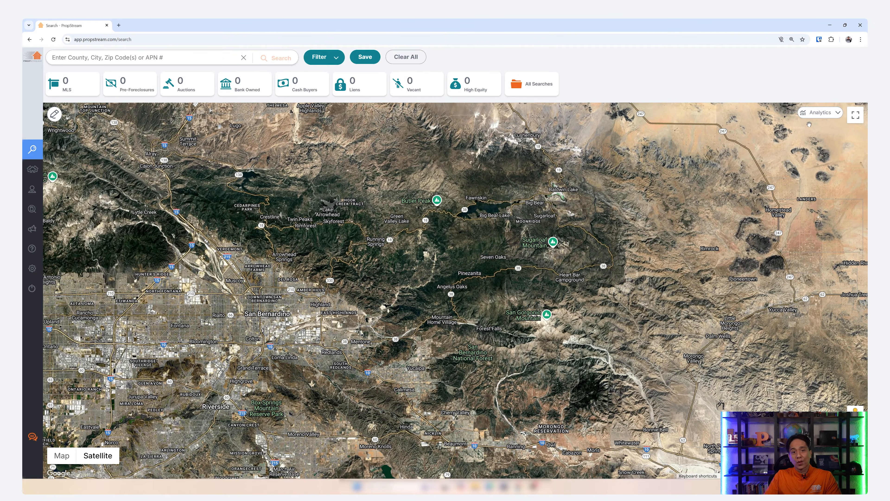
scroll(460, 275, down, 1)
drag(417, 312, 498, 258)
click(813, 115)
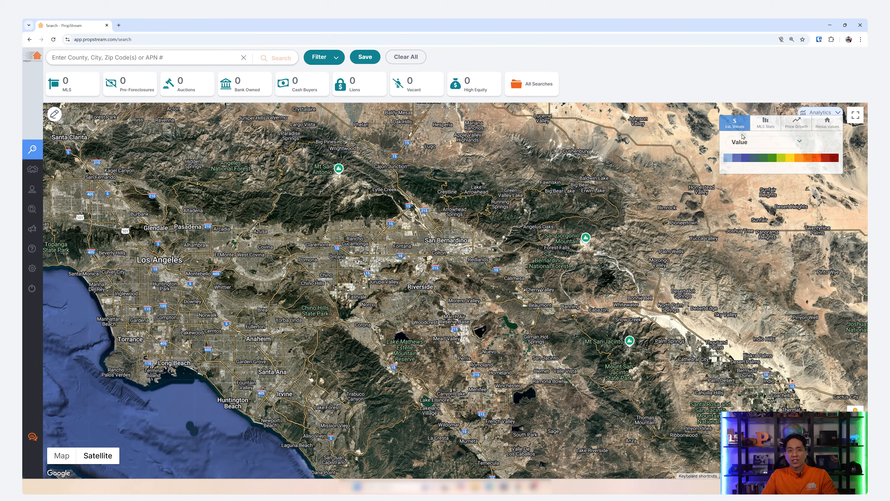
click(757, 148)
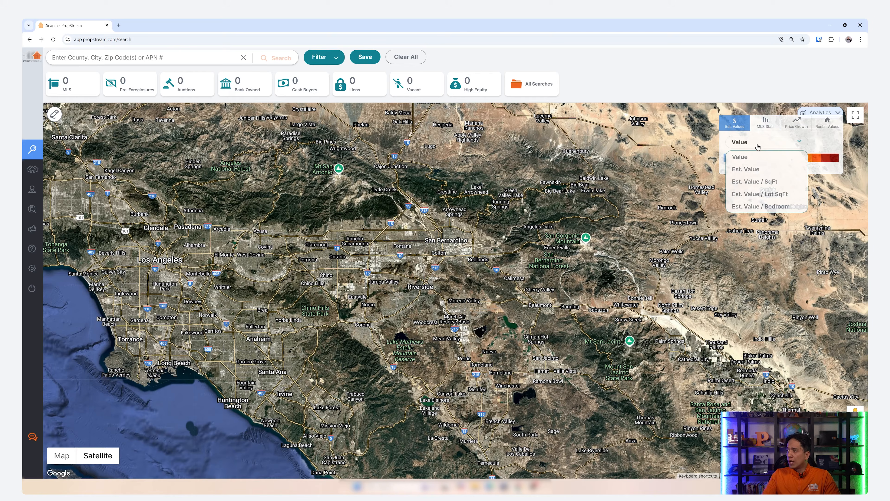
click(745, 170)
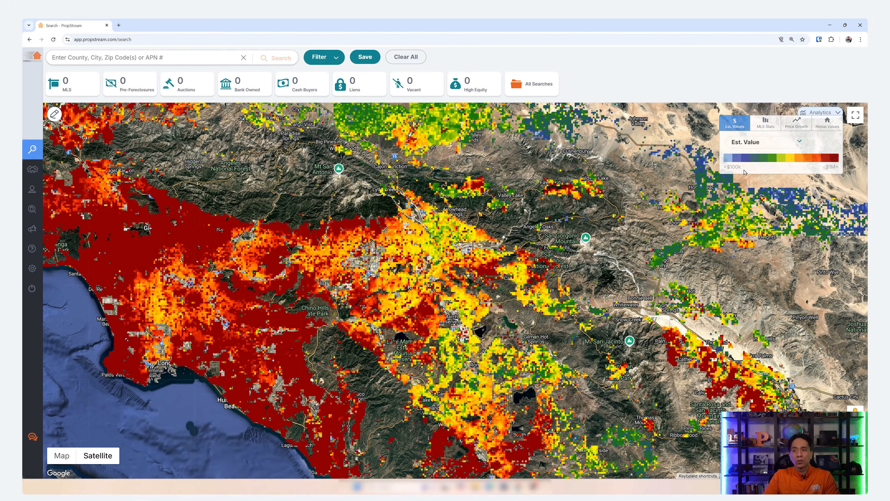
Step: View the Est. Value / SqFt heat map and the MLS Listing Price heat map
click(747, 143)
click(744, 183)
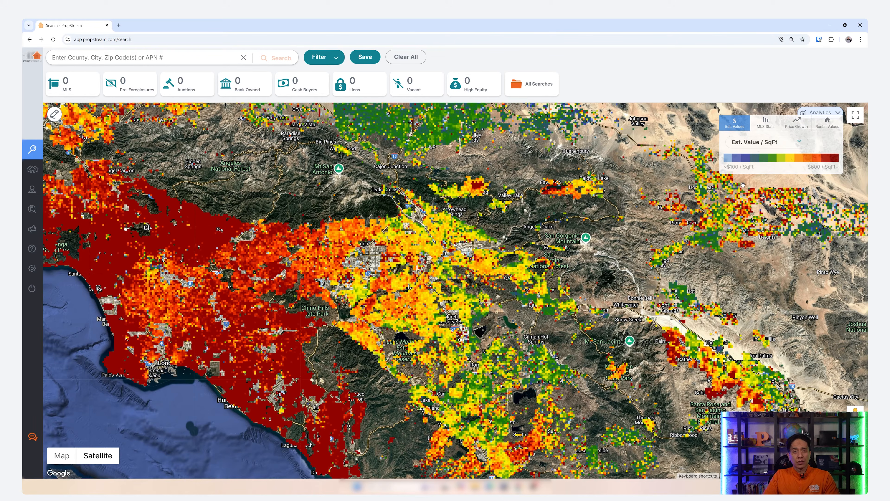
click(760, 126)
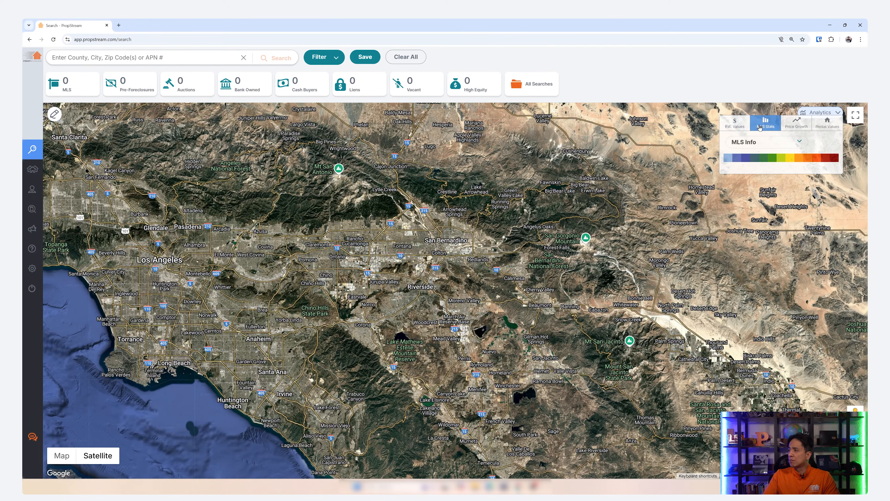
click(748, 143)
click(748, 206)
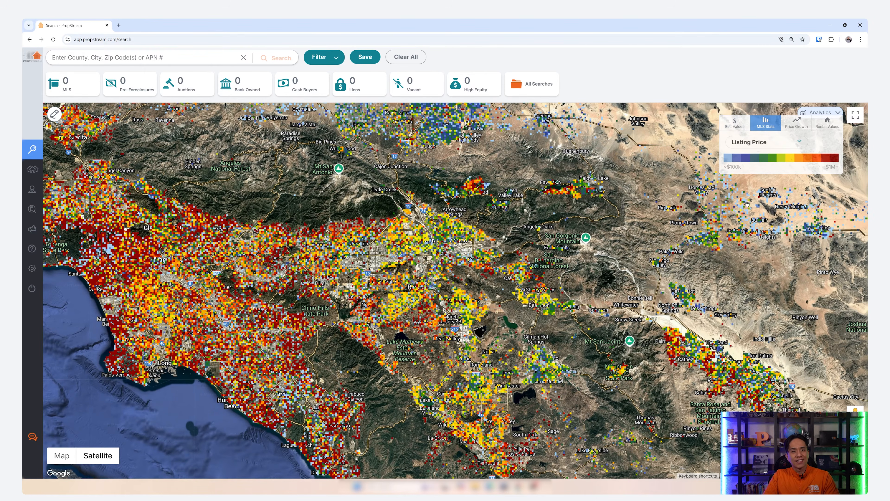
Step: View the 1 Year Growth heat map and the Rent Price heat map for the same area
click(796, 120)
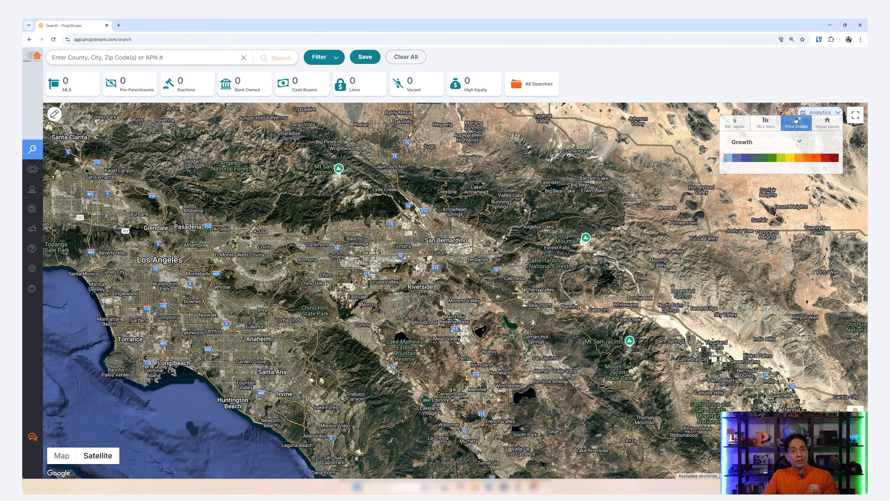
click(749, 145)
click(744, 193)
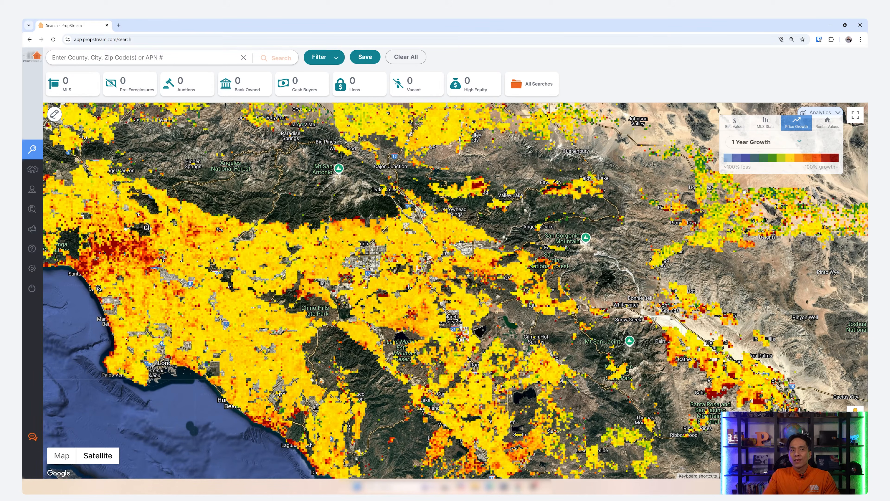
click(828, 123)
click(747, 144)
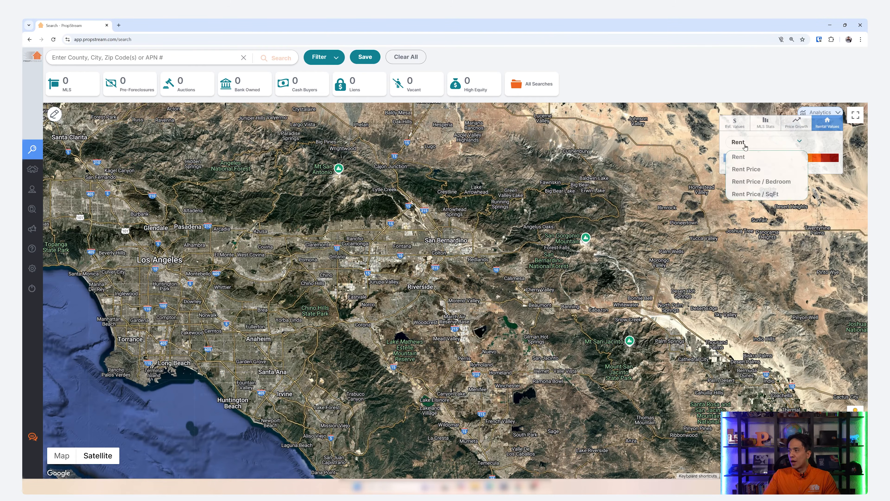
click(749, 169)
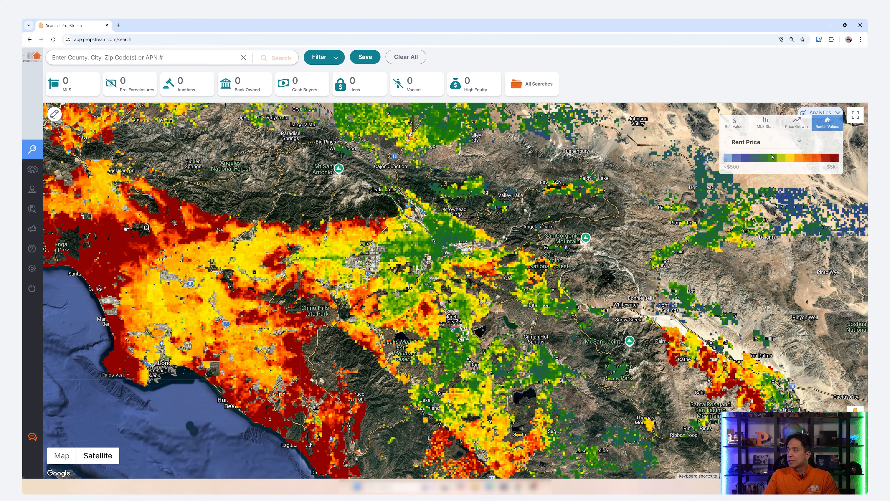
Step: Set the map's analytics overlay back to 1 Year Growth
click(796, 123)
click(750, 146)
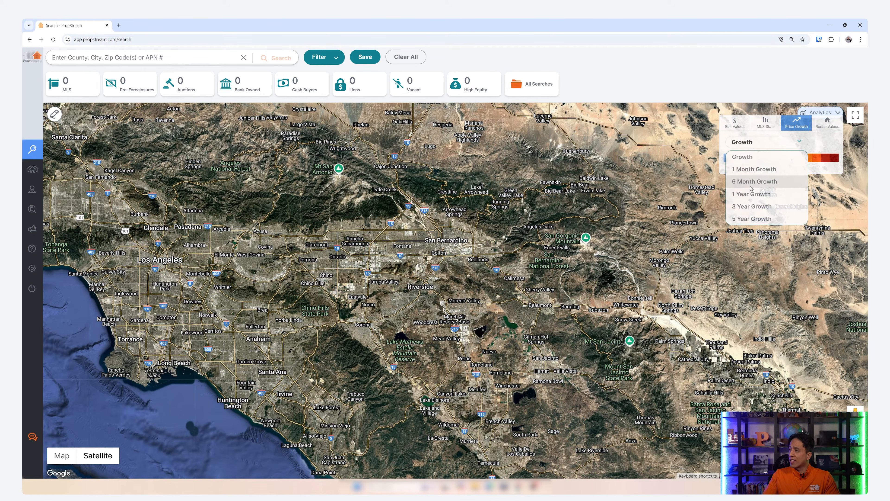
click(750, 192)
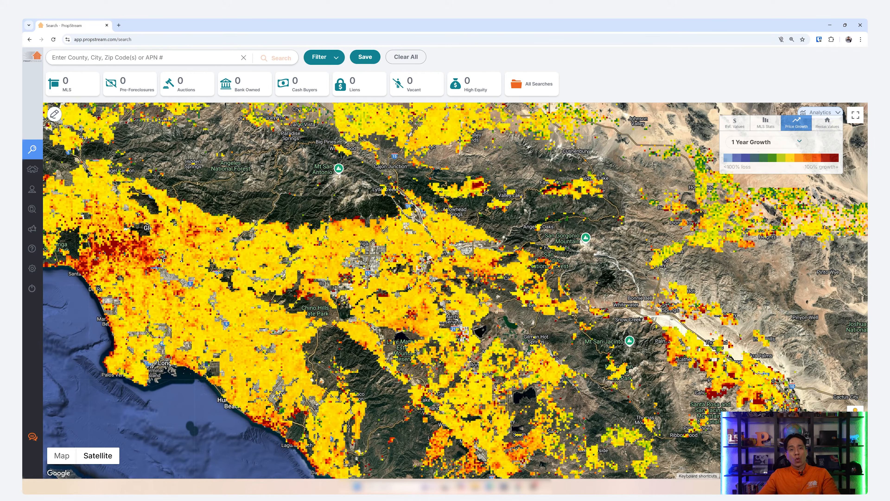
Step: Run the recent search for Mission Viejo, CA
click(169, 58)
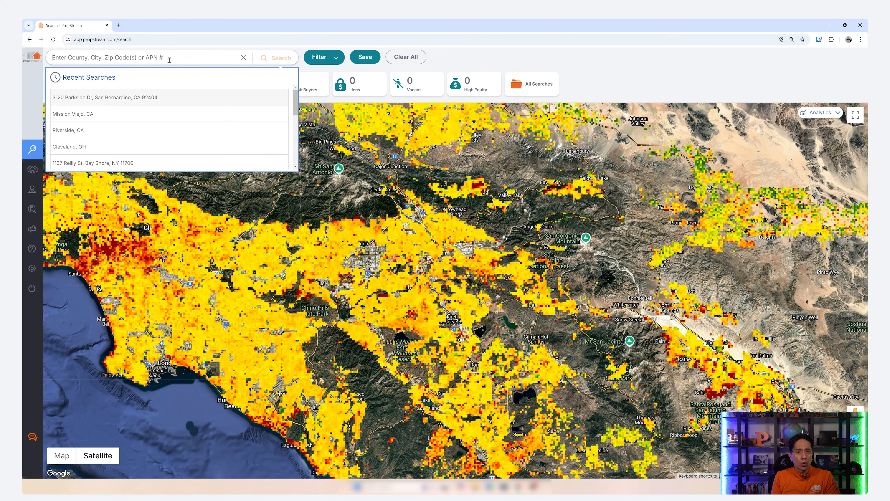
click(567, 79)
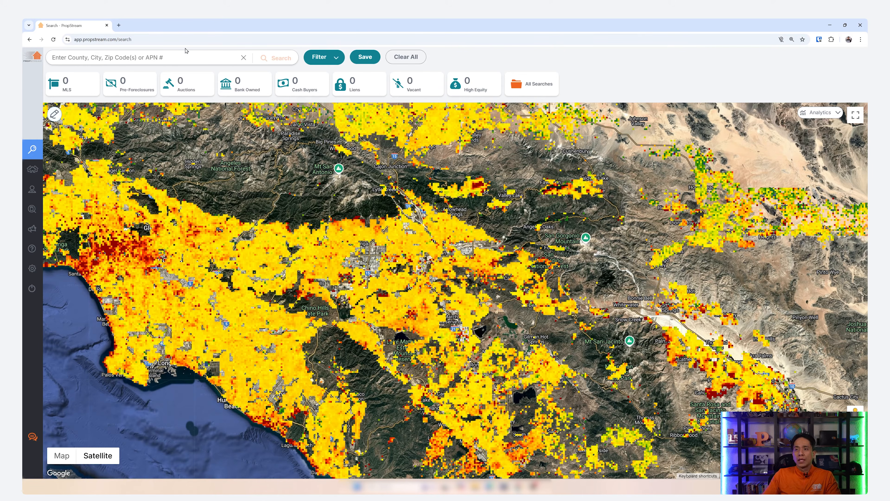
click(191, 56)
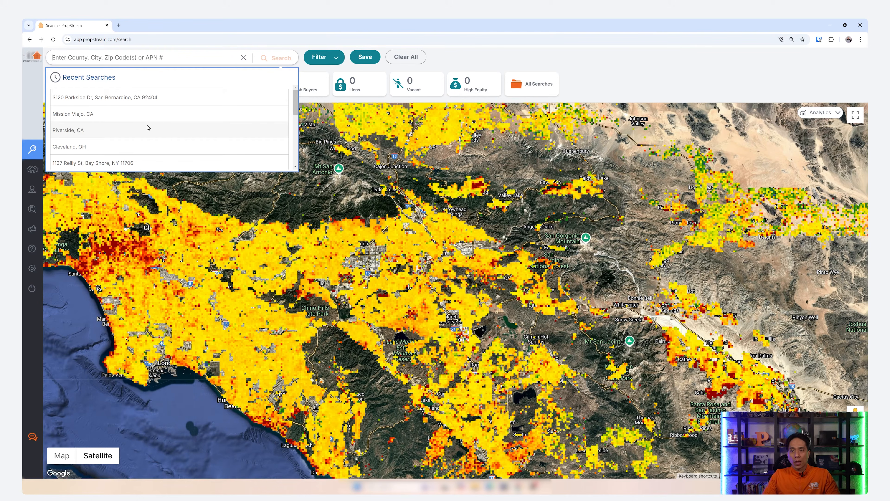
click(134, 116)
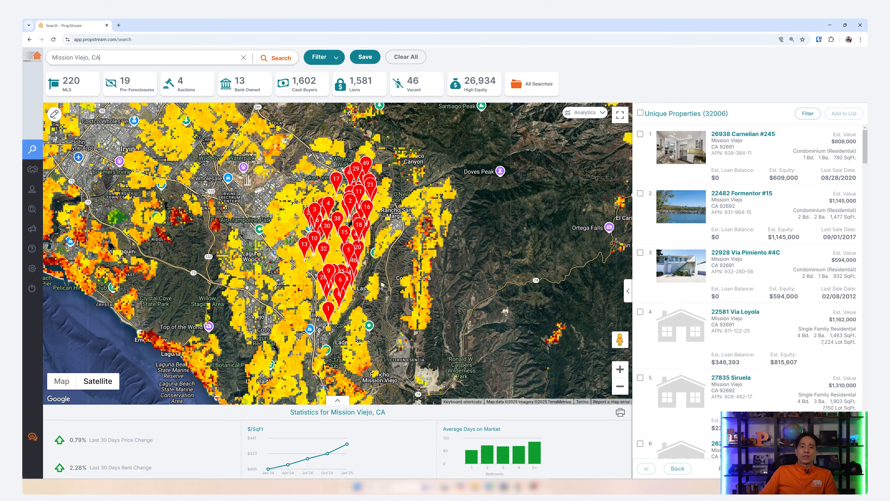
Step: Filter the Mission Viejo properties by the Tax Delinquency lead list and the Residential property classification
click(330, 58)
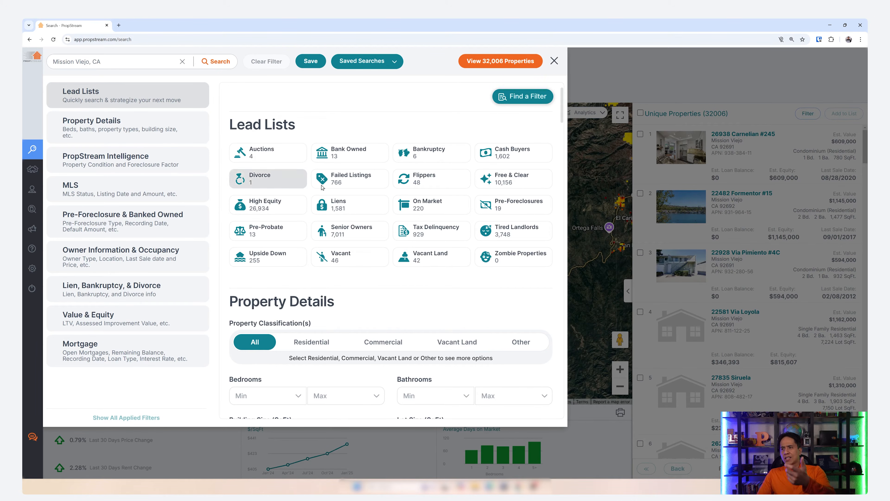
click(439, 239)
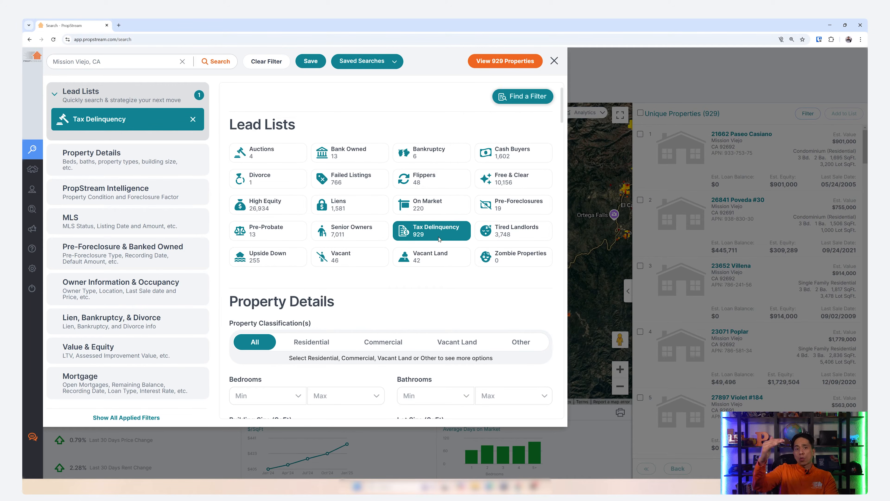
click(89, 171)
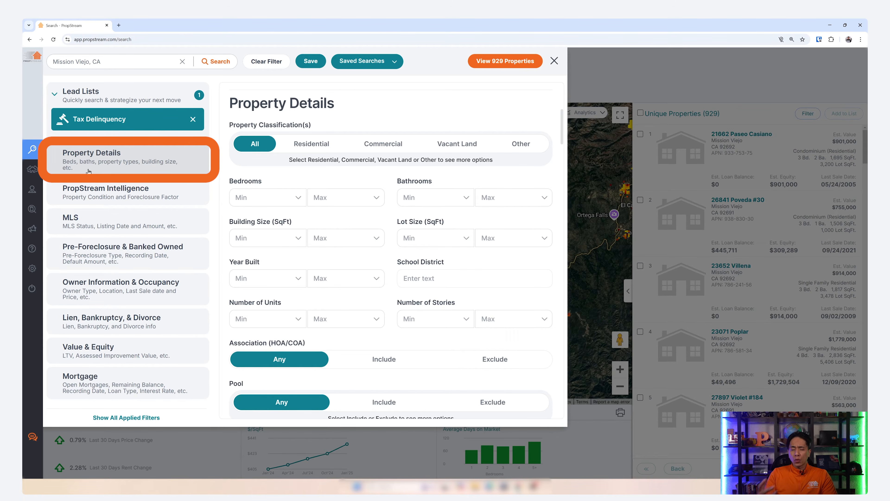
click(319, 145)
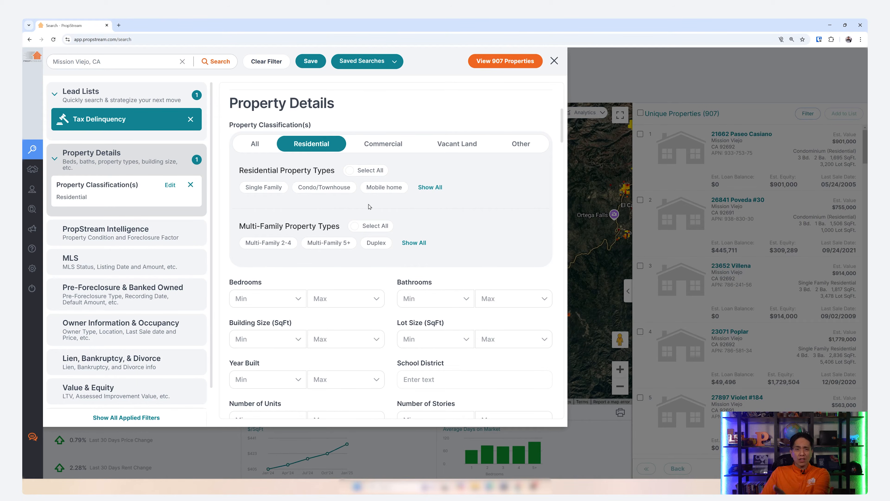
Step: Examine the full lists of residential and multi-family property types, collapsing each list again
click(427, 189)
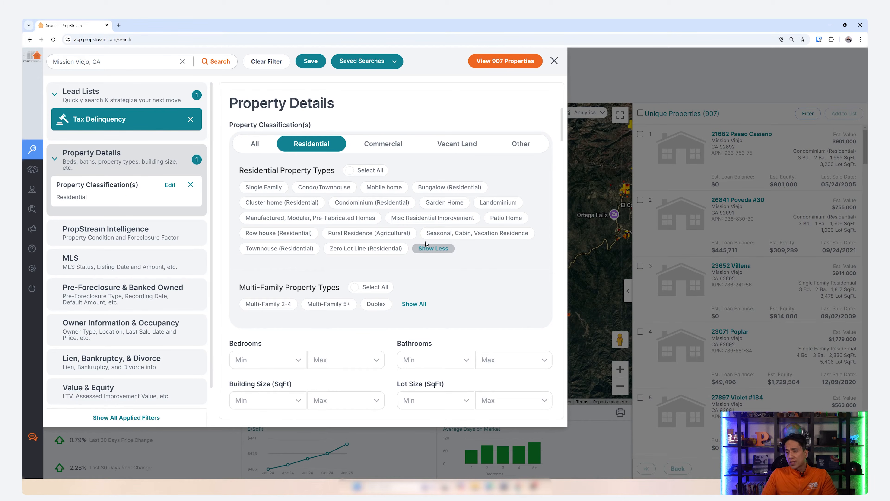
click(429, 250)
click(420, 243)
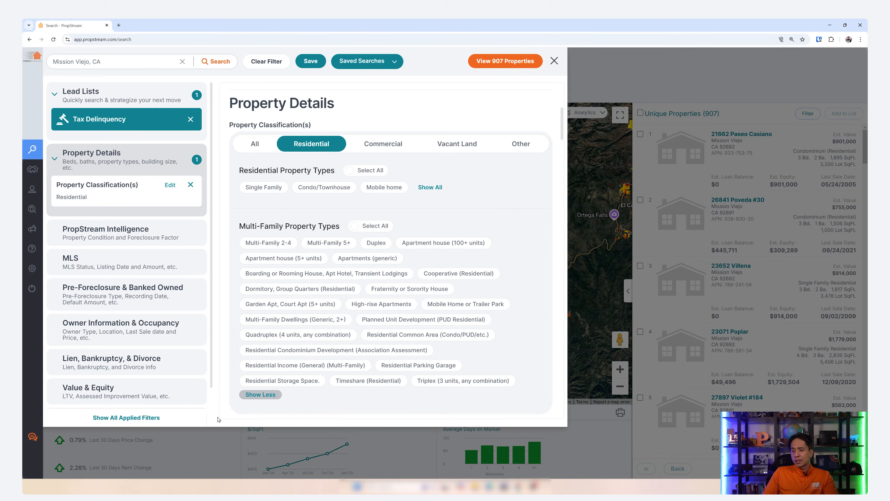
click(246, 395)
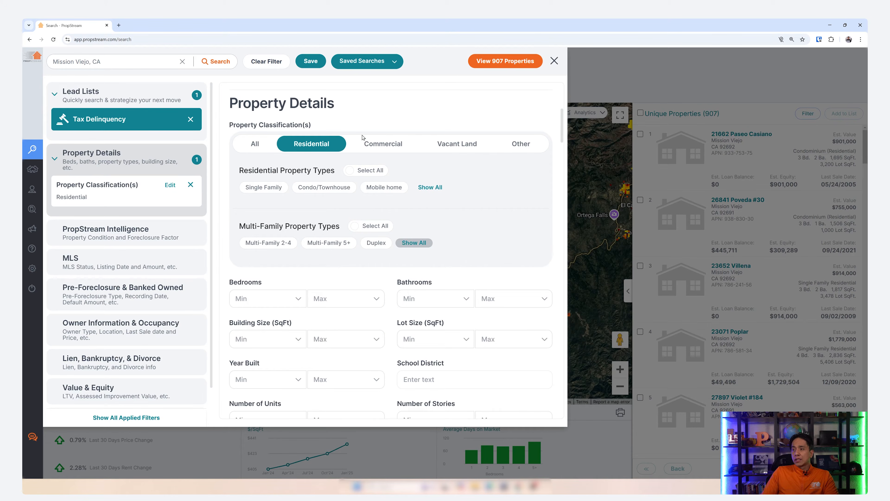
Step: Examine the property types offered under the Commercial, Vacant Land and Other classifications
click(372, 143)
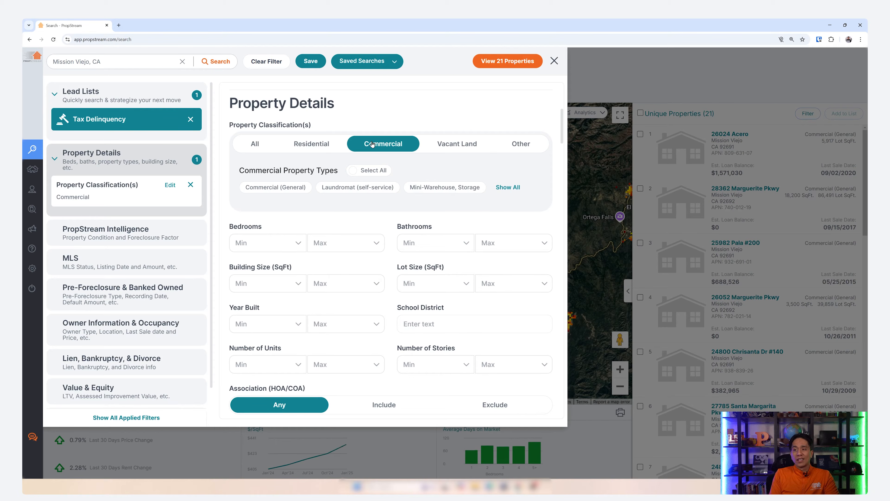
click(508, 188)
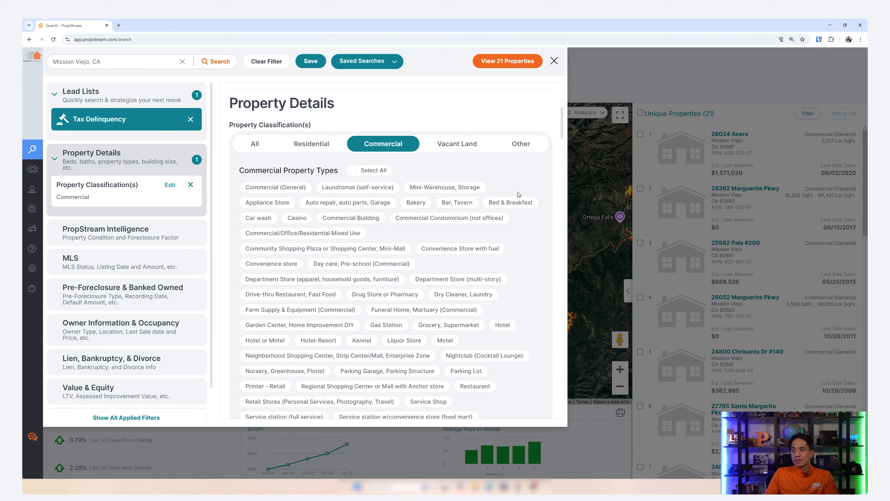
click(465, 145)
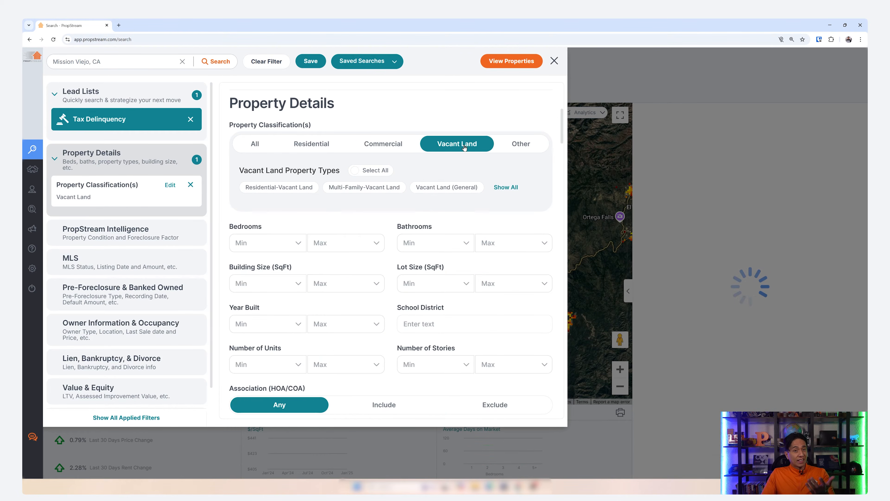
click(506, 188)
click(521, 143)
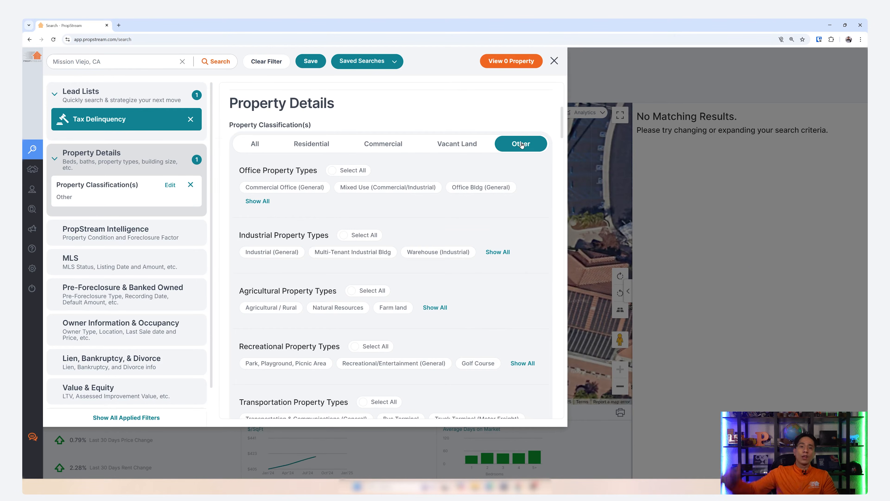
scroll(438, 178, down, 3)
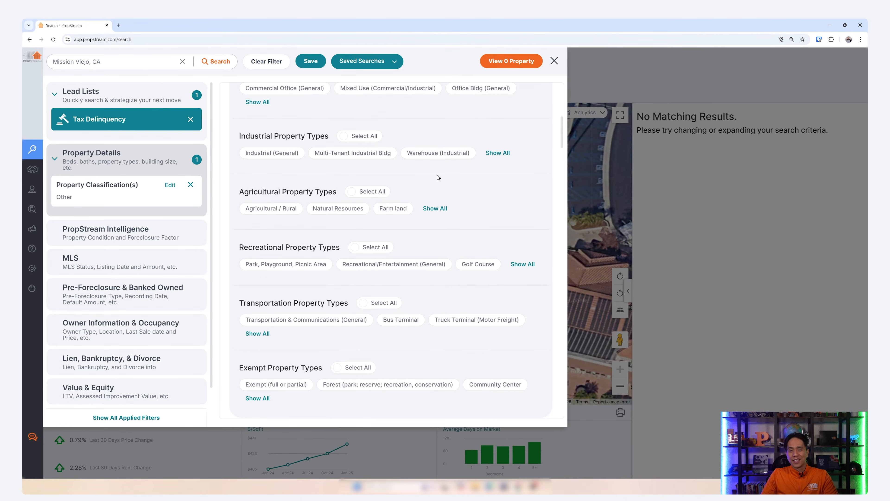
Step: Set the property classification to Residential and limit the property types to Single Family
scroll(438, 177, up, 3)
click(308, 111)
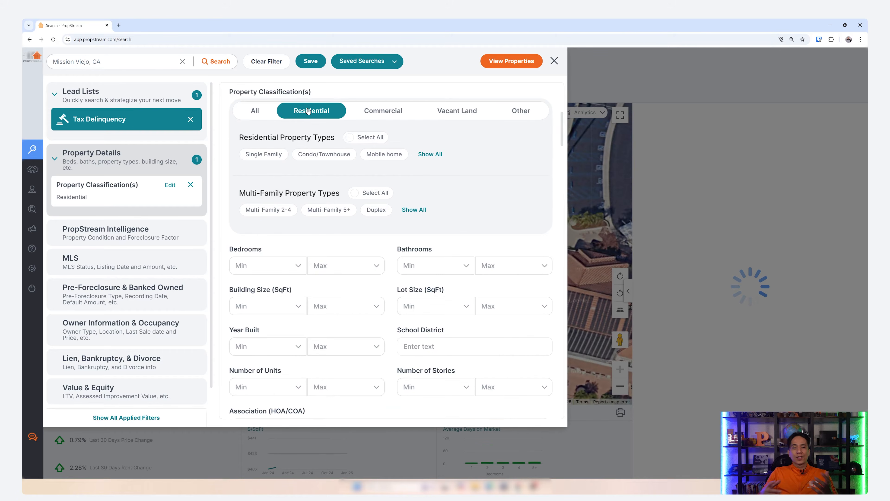
click(275, 160)
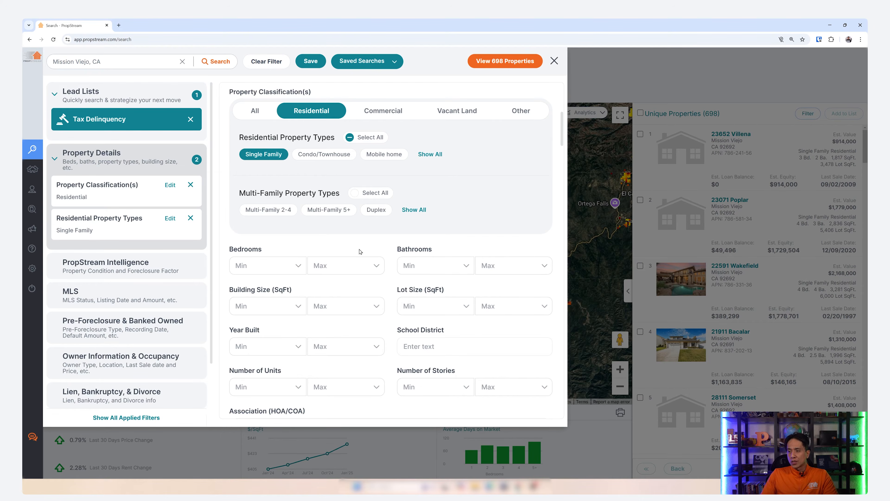
Step: Examine the remaining property details filters and the PropStream Intelligence filters for property condition and foreclosure factor
scroll(357, 251, down, 3)
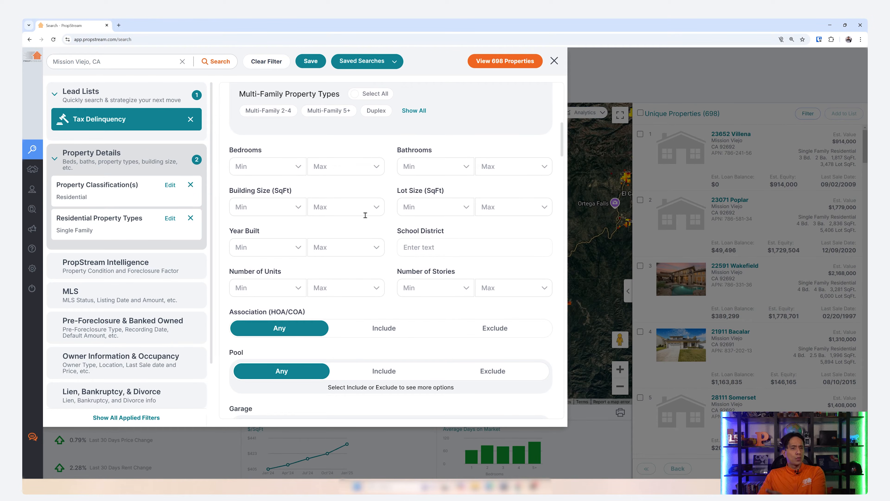
scroll(364, 252, down, 2)
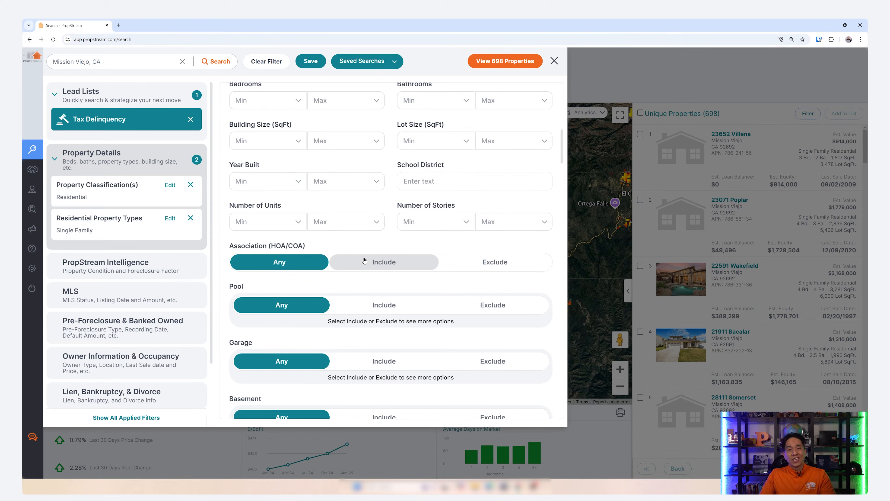
scroll(365, 261, down, 4)
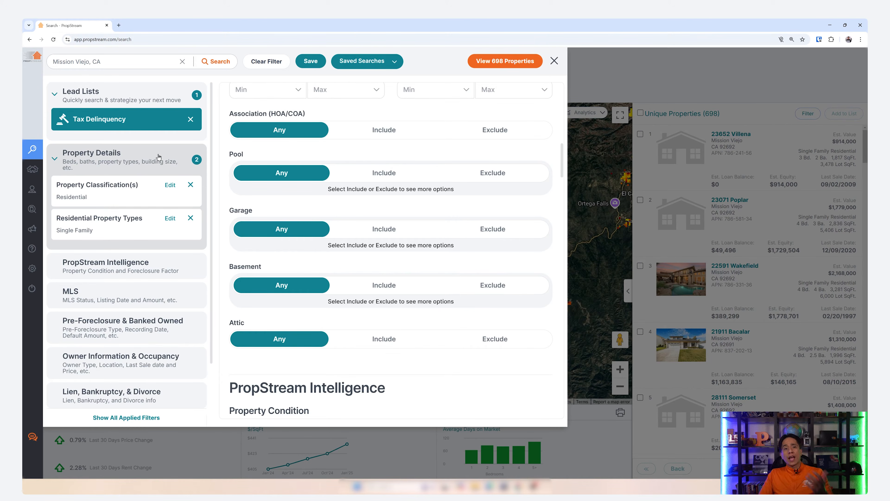
click(114, 270)
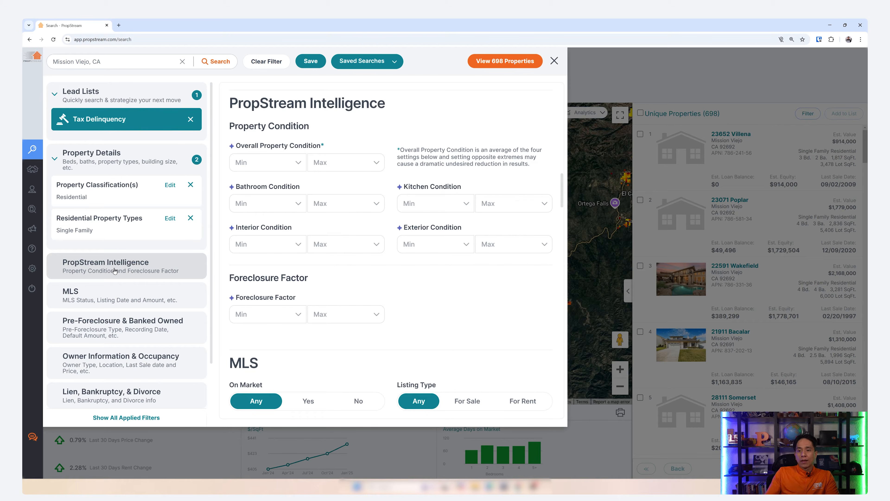
Step: Set the MLS On Market filter to No and expand the full list of MLS statuses to review them
click(142, 304)
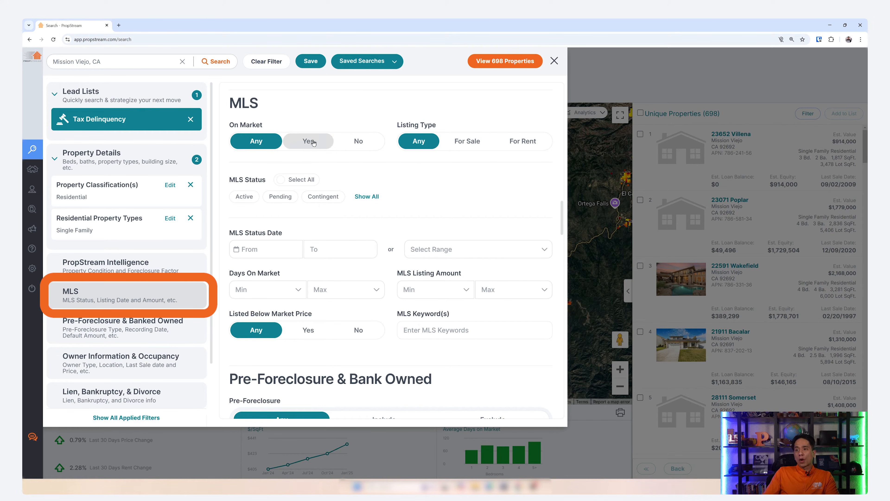
click(360, 142)
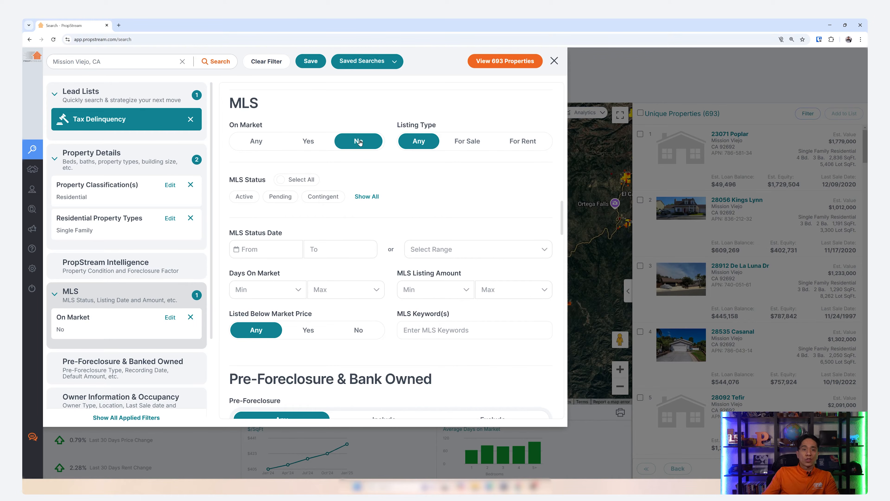
click(367, 197)
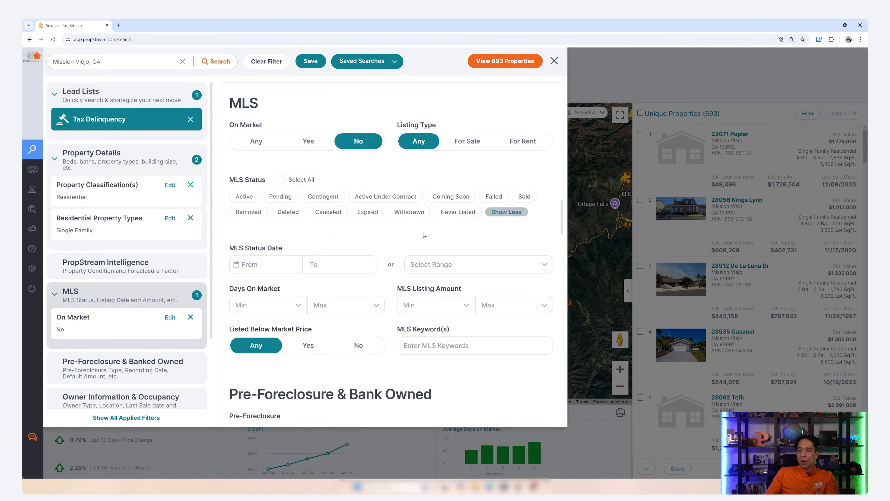
scroll(402, 301, down, 3)
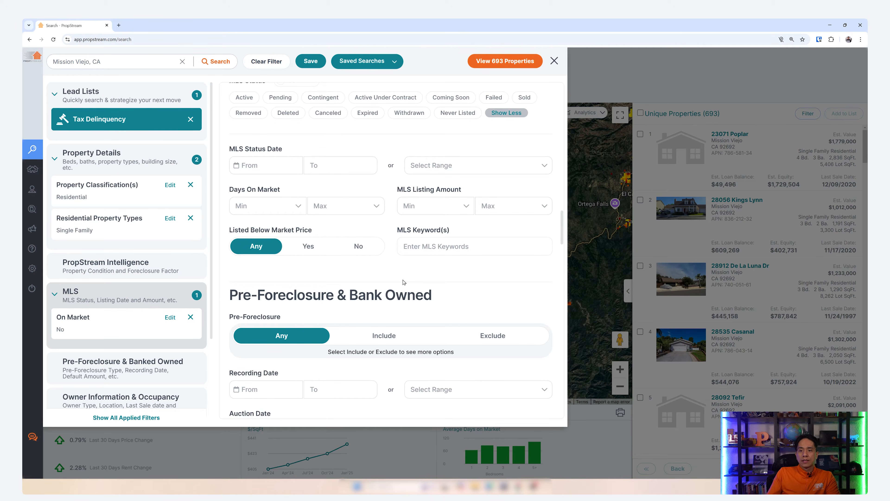
scroll(138, 293, down, 1)
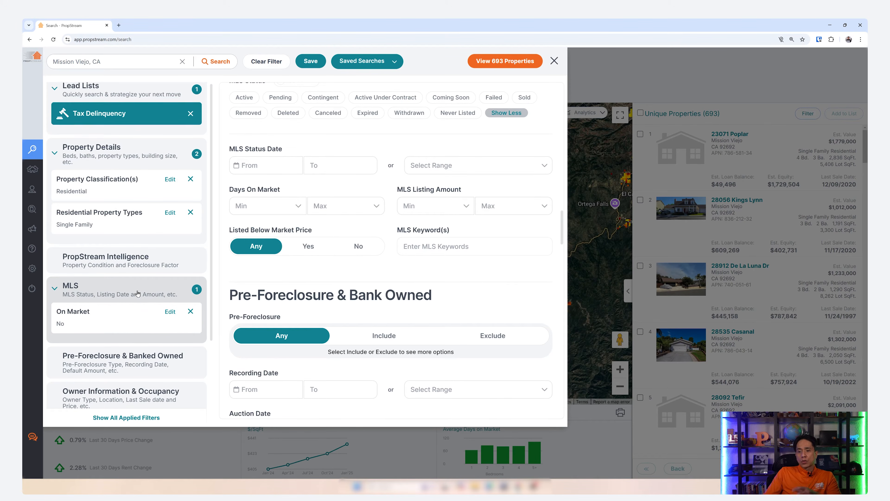
Step: Review the full list of types for included pre-foreclosures, and set the Pre-Foreclosure filter to Exclude
scroll(137, 295, down, 3)
click(129, 312)
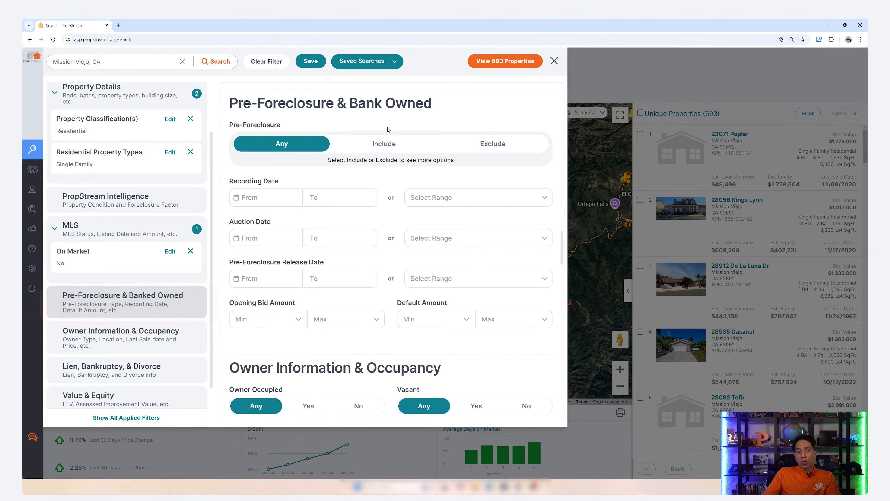
click(375, 147)
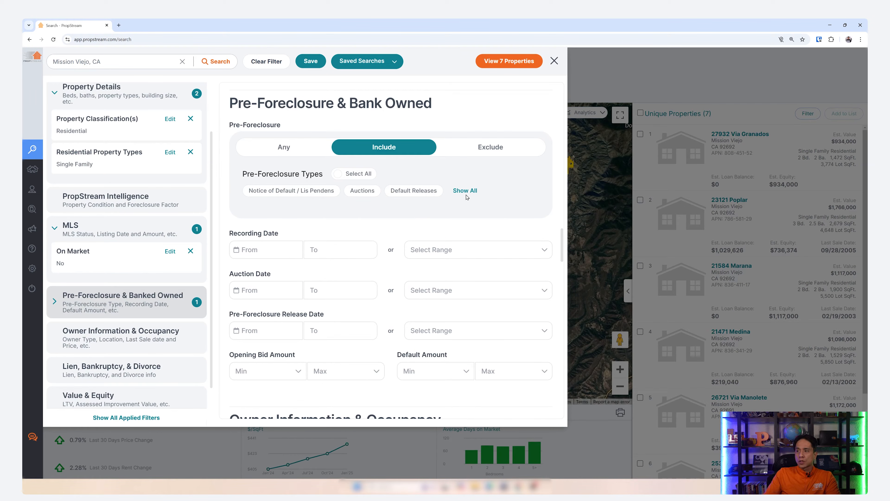
click(465, 192)
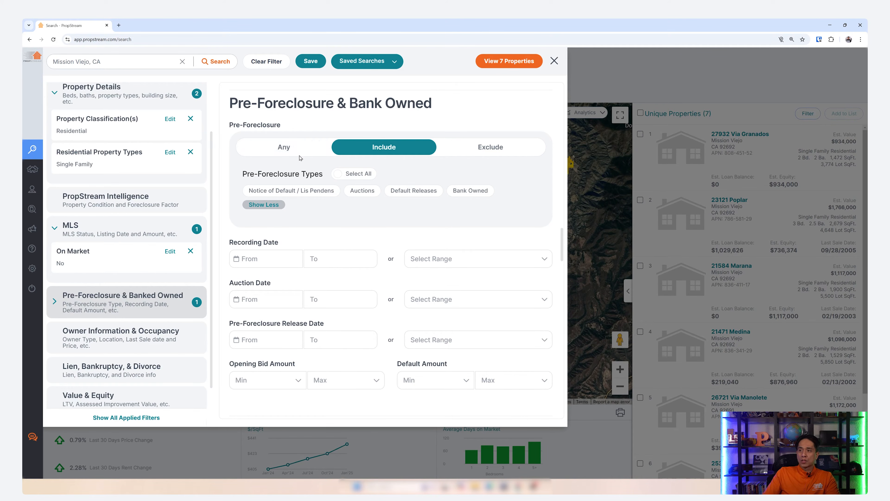
click(481, 149)
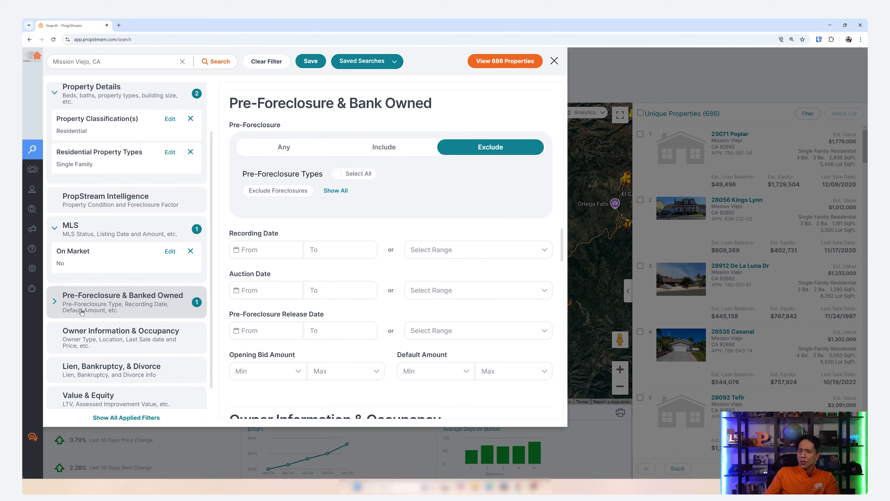
Step: Review the owner information and occupancy filters, and set Liens to Exclude after viewing all lien types
click(108, 340)
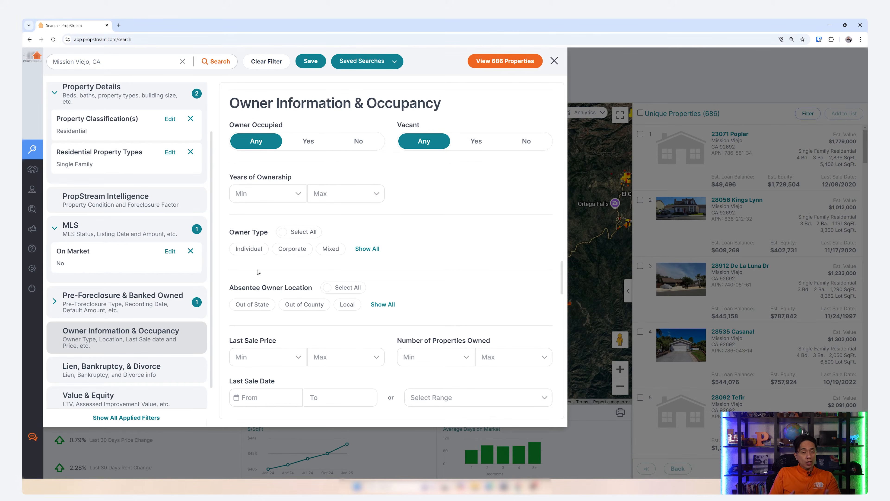
scroll(298, 286, down, 3)
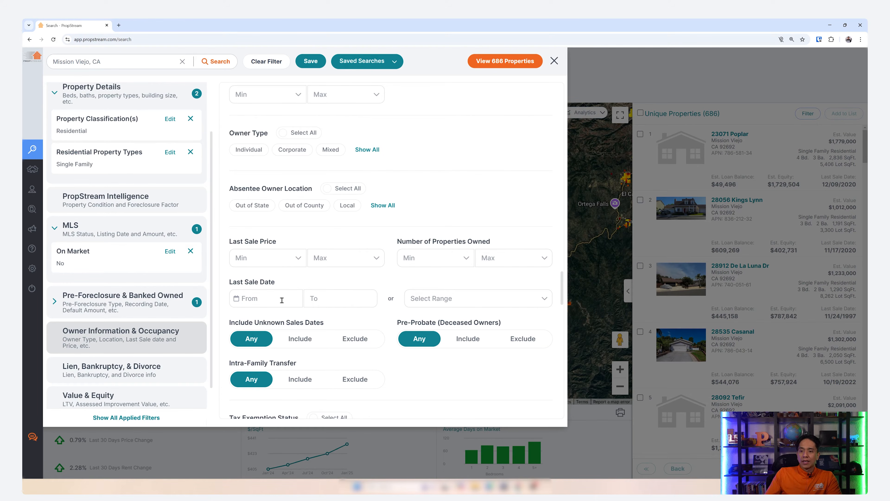
click(151, 370)
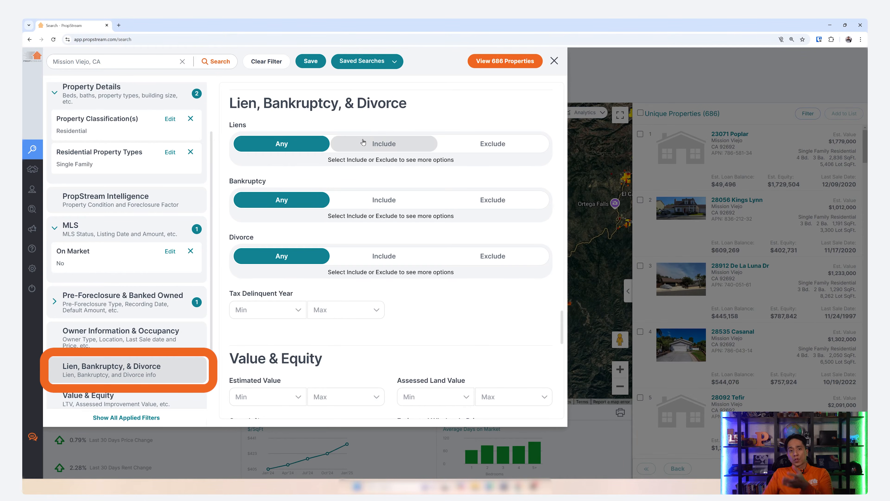
click(382, 142)
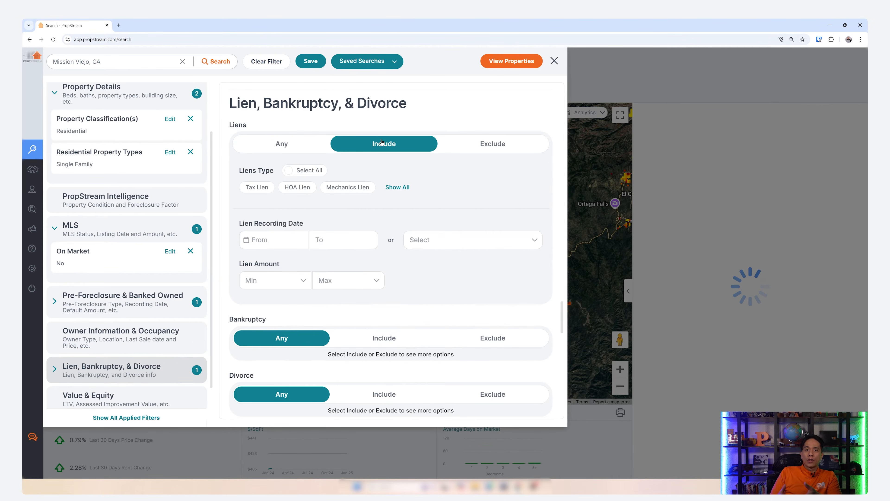
click(398, 188)
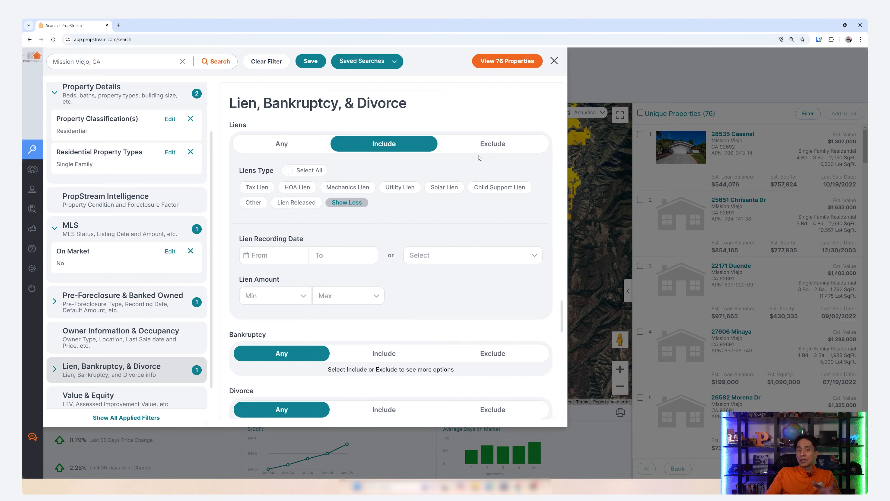
click(485, 145)
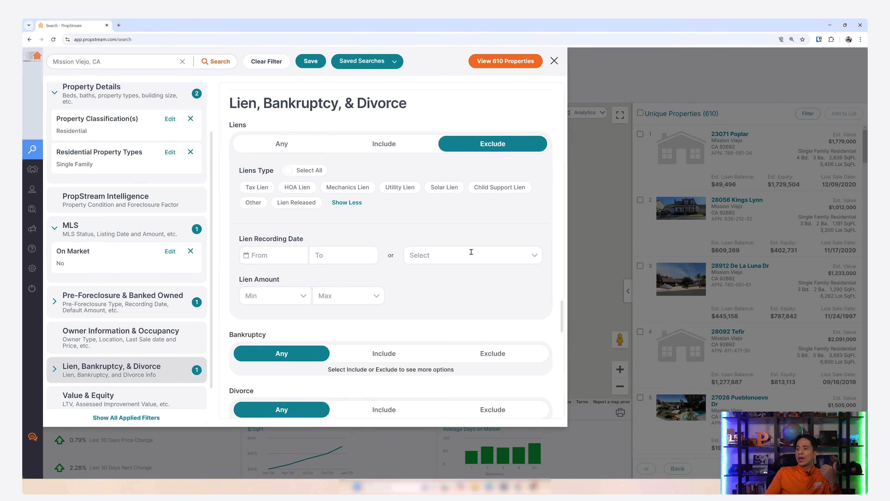
scroll(469, 286, down, 2)
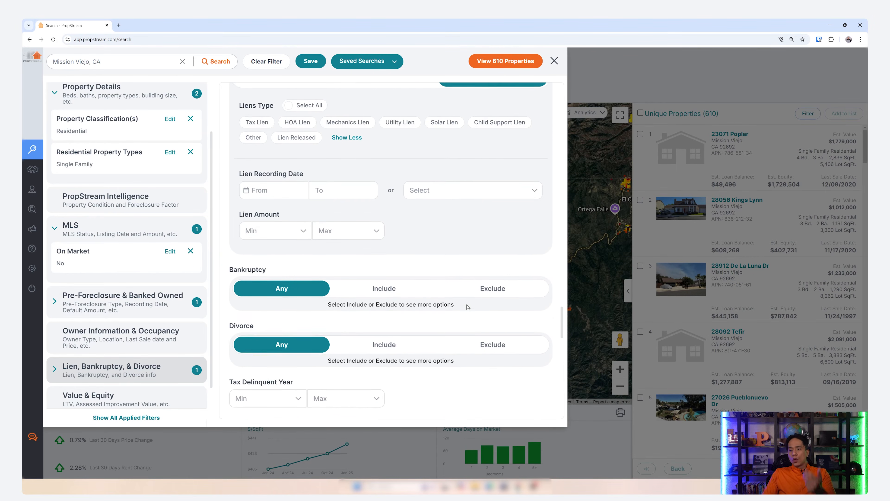
scroll(467, 307, down, 1)
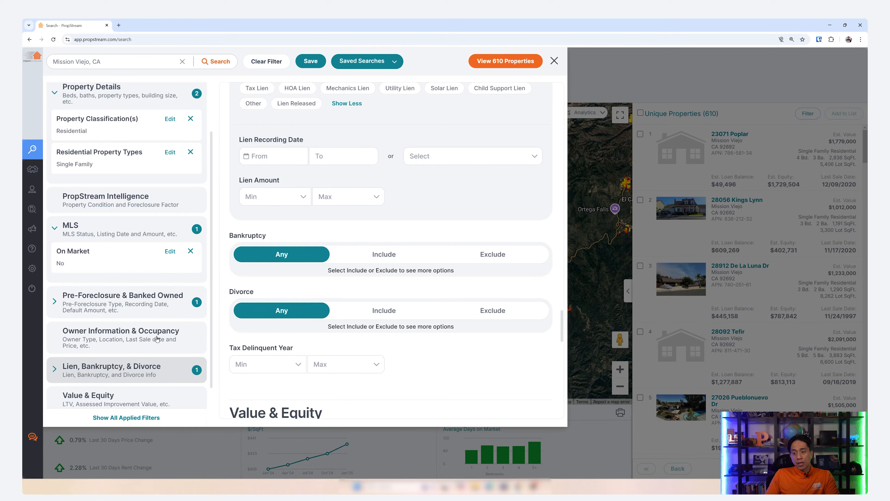
Step: Examine the Value & Equity filters, including the Estimated Equity % range
scroll(157, 339, down, 2)
click(147, 344)
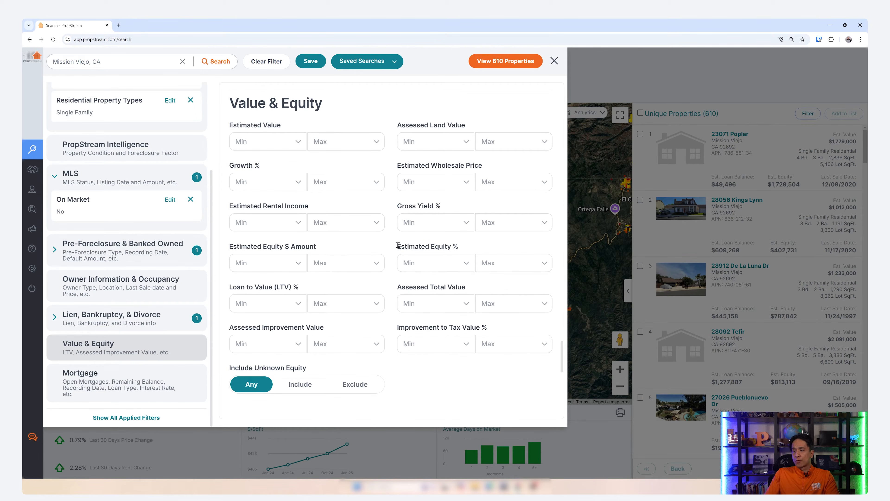
drag(398, 247, 464, 251)
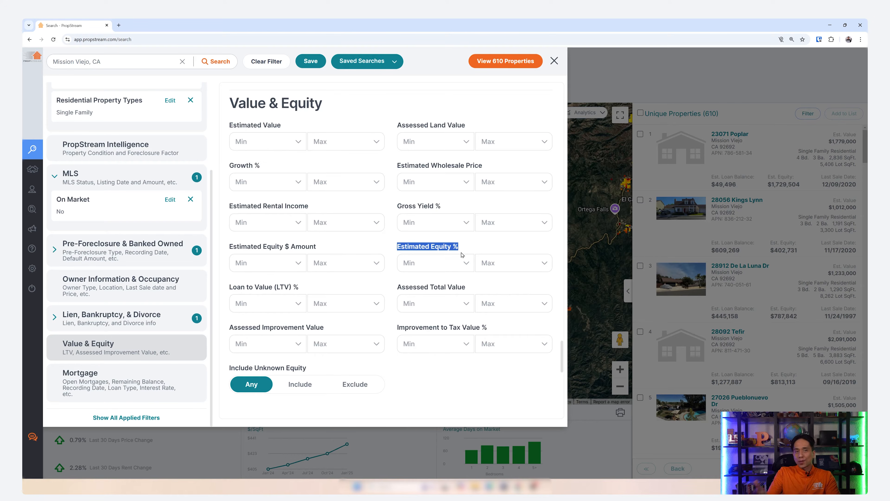
Step: Look at the minimum options for open mortgages, and limit the mortgage loan types to FHA and VA
click(123, 390)
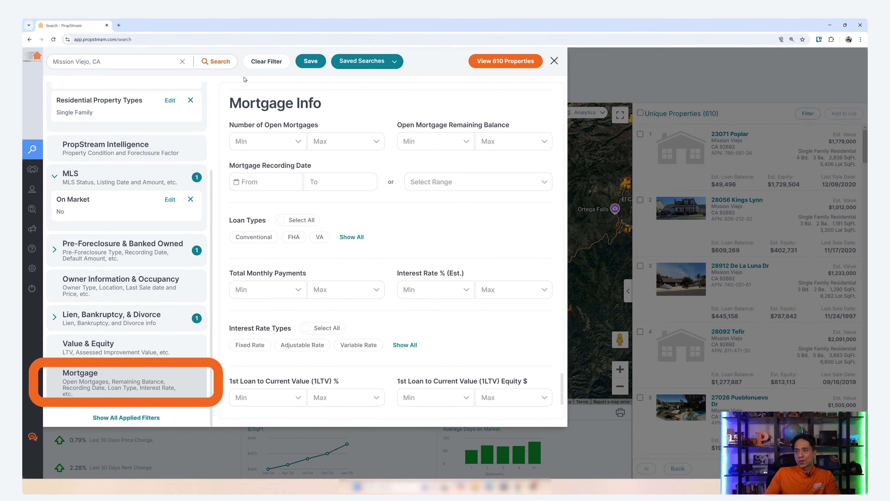
click(272, 144)
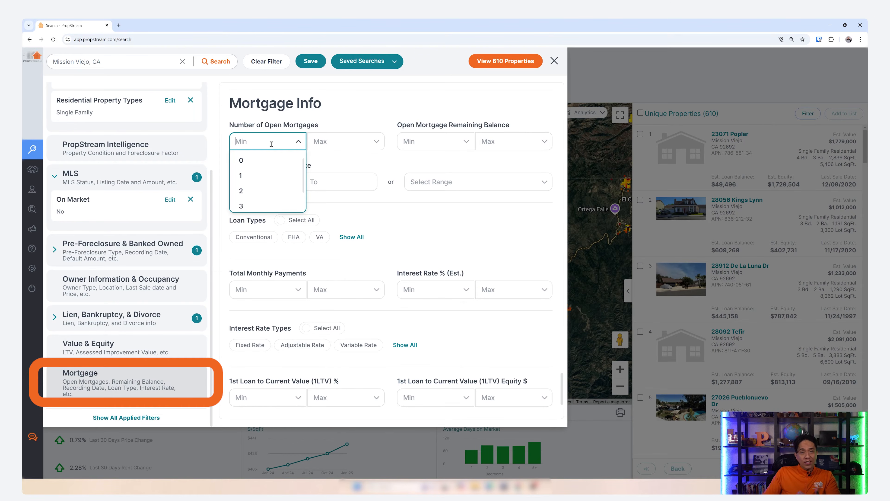
click(436, 239)
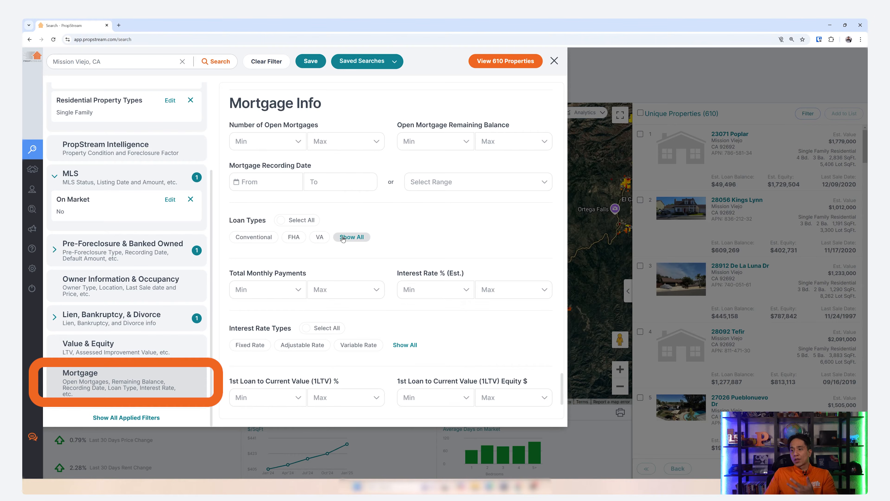
click(293, 238)
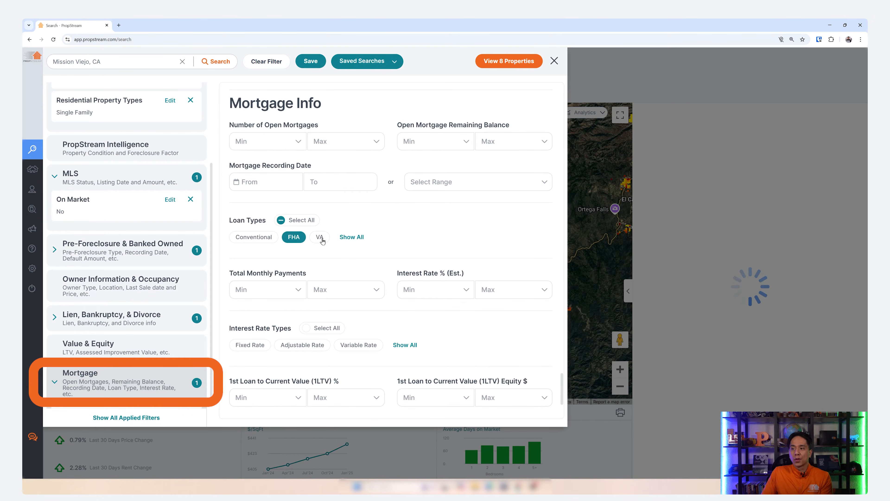
click(320, 237)
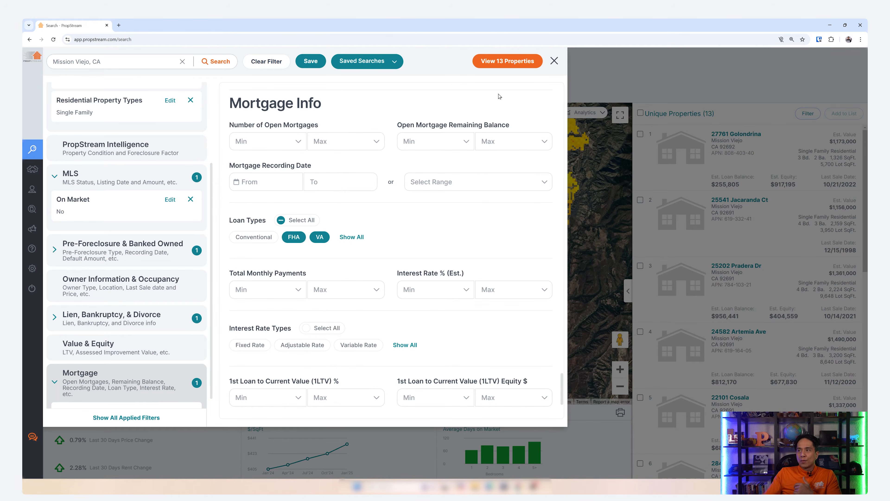
Step: Inspect the options for saving the current search without saving it, and show the list of saved searches
click(313, 63)
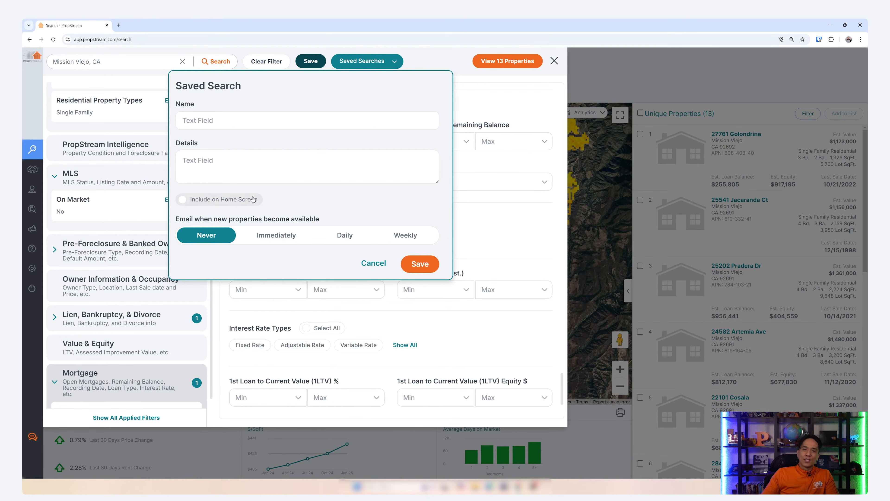
click(311, 64)
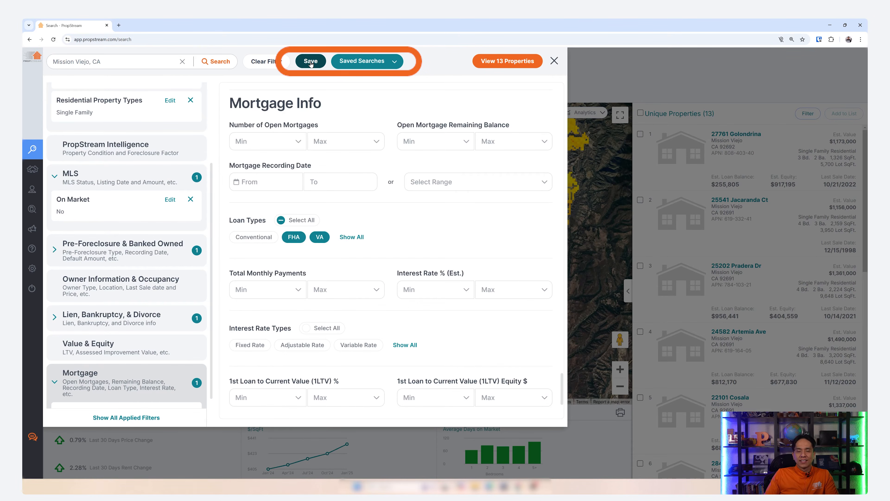
click(361, 65)
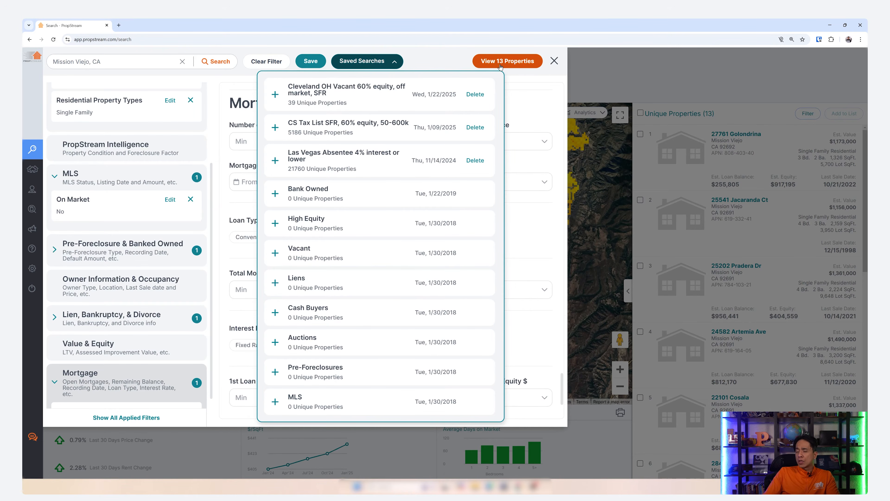
Step: Show the properties matching the filters on the map, and look through the All Searches list before closing it
click(520, 63)
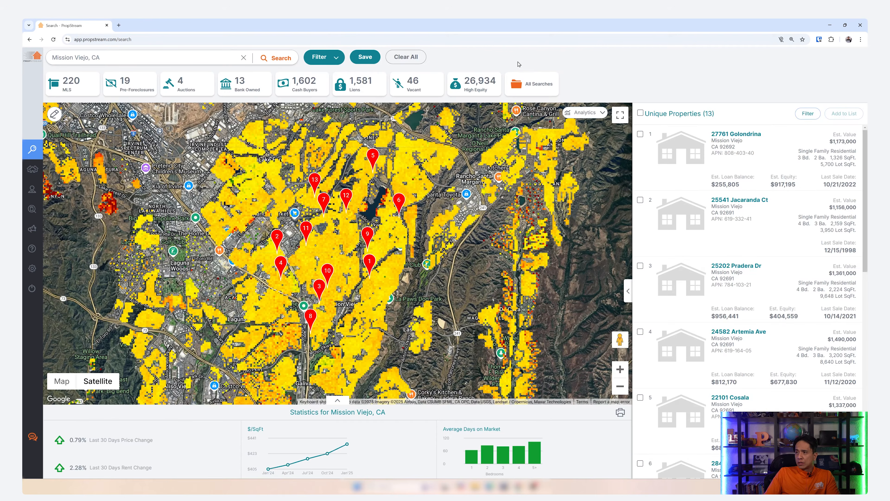
click(539, 84)
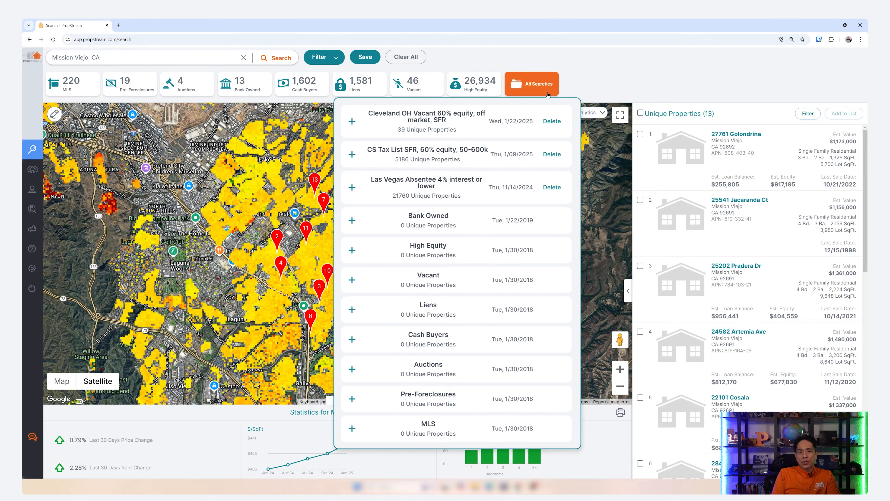
click(547, 94)
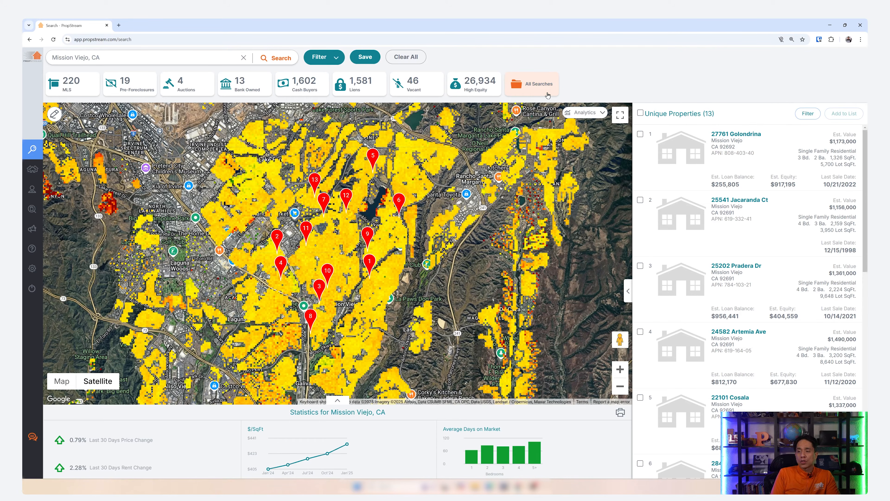
Step: Recheck the applied filters and select all matching properties in the results list
click(324, 59)
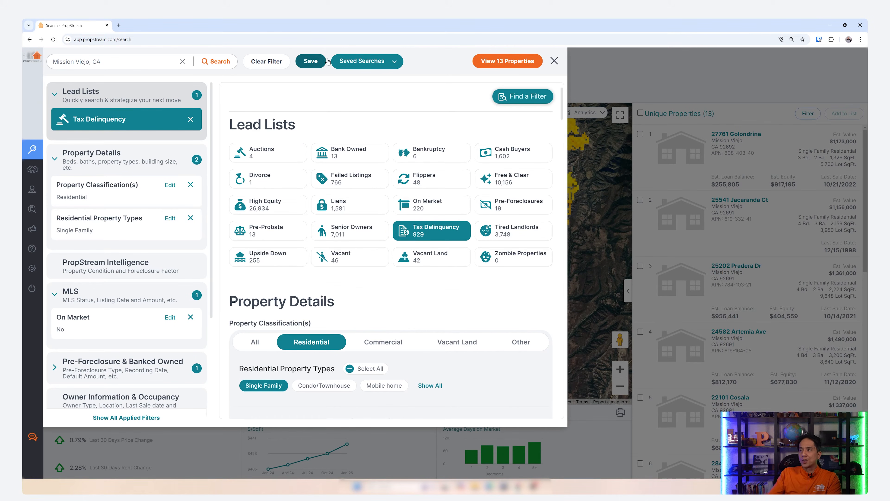
click(485, 64)
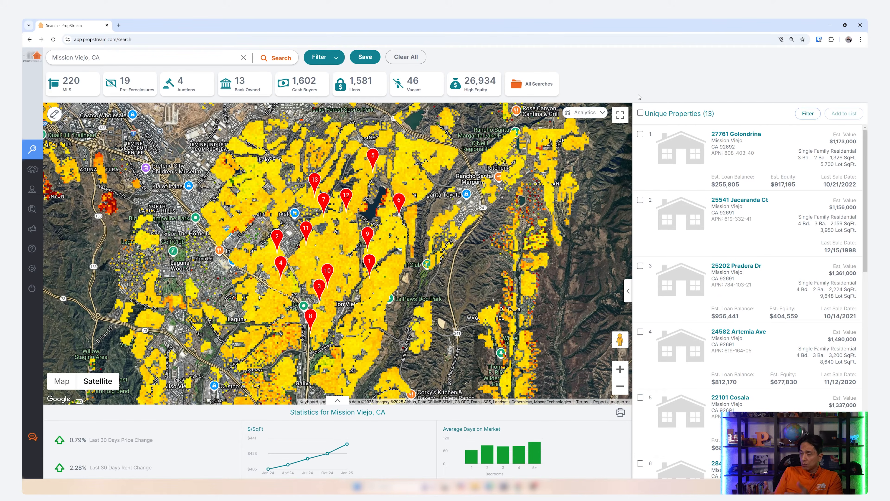
click(640, 113)
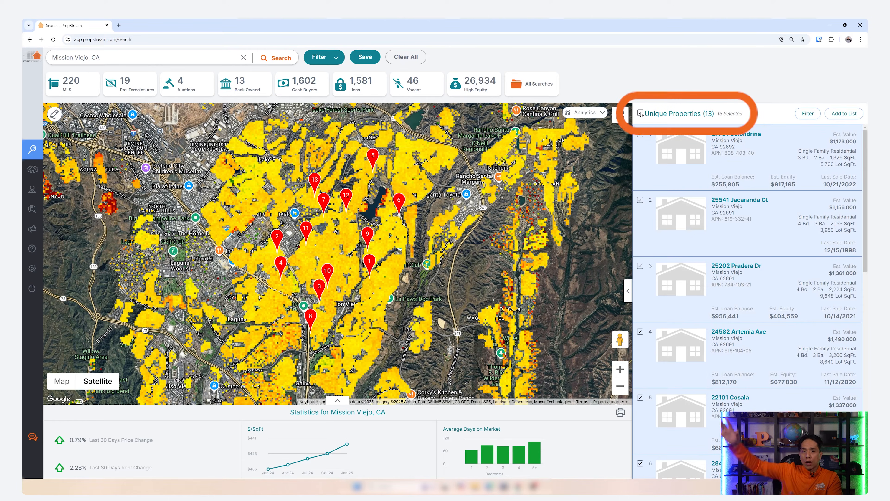
click(641, 113)
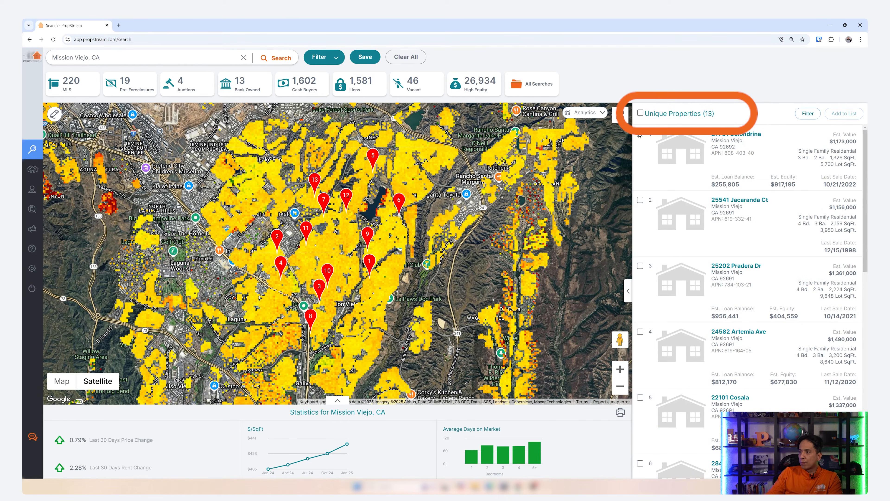
click(641, 113)
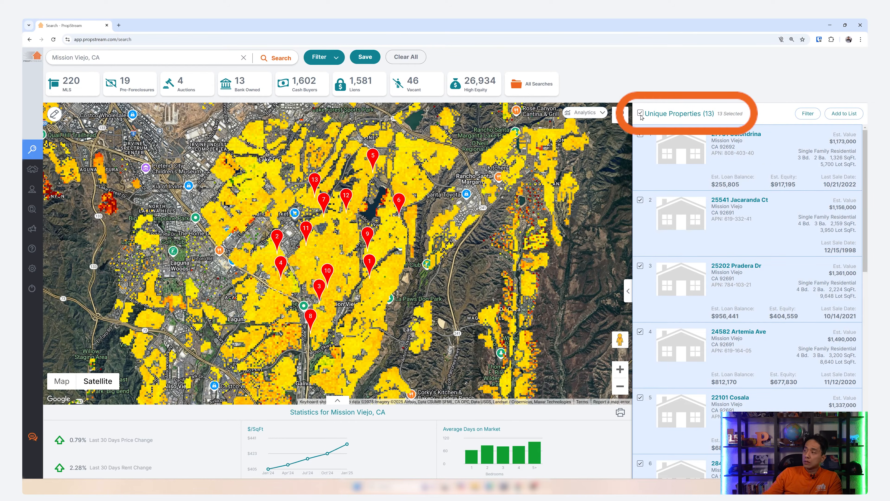
Step: Save the selected properties to a new marketing list named "Mission Viejo list" and dismiss the confirmation
click(848, 114)
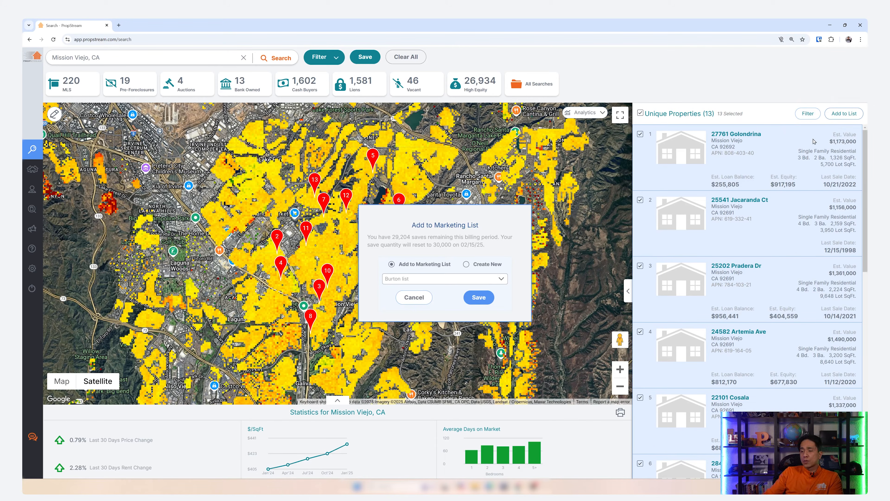
click(446, 279)
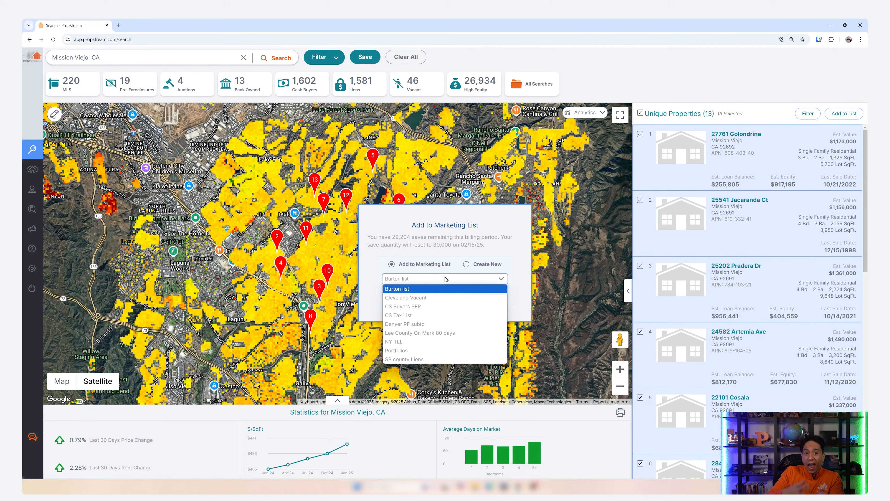
click(473, 267)
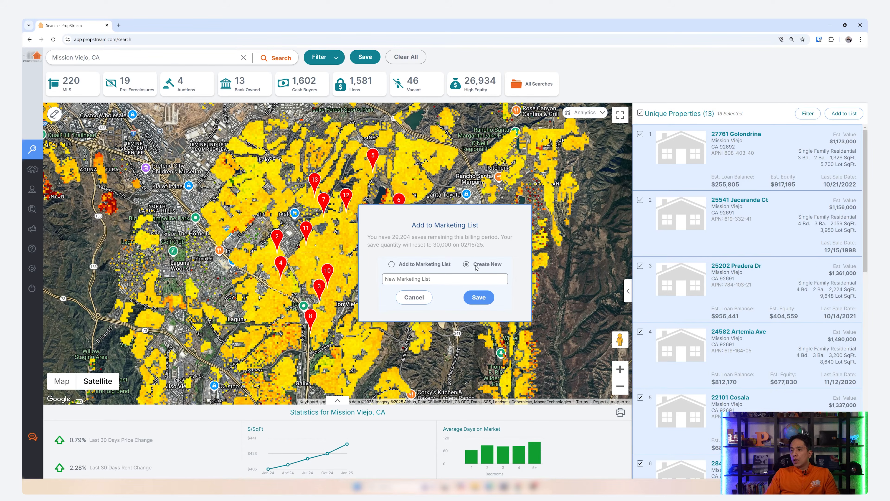
click(446, 277)
text(Mission Vie)
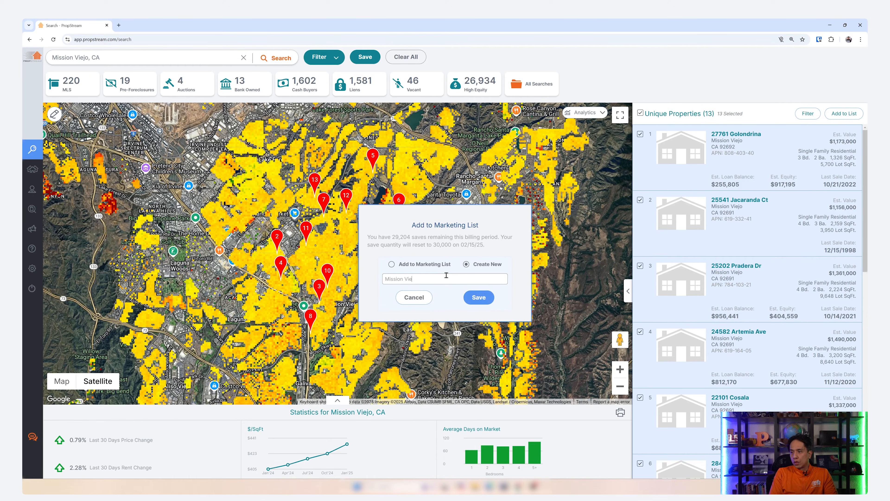
text(jo list)
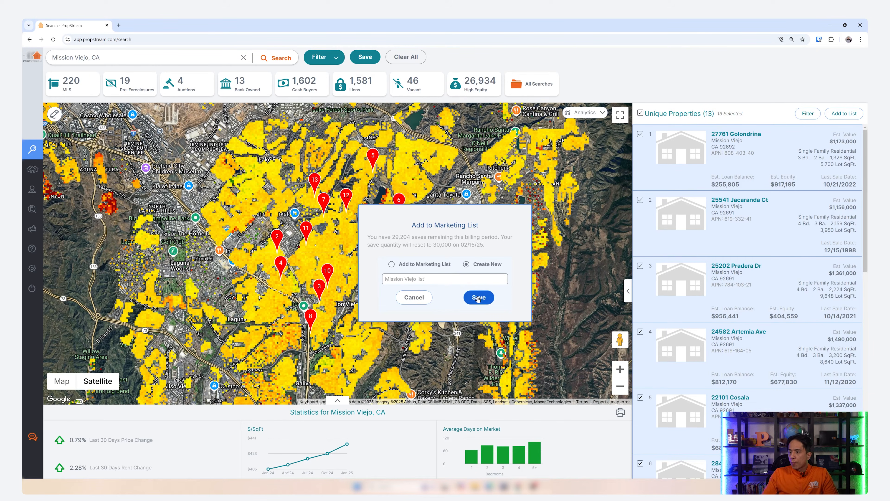
click(479, 297)
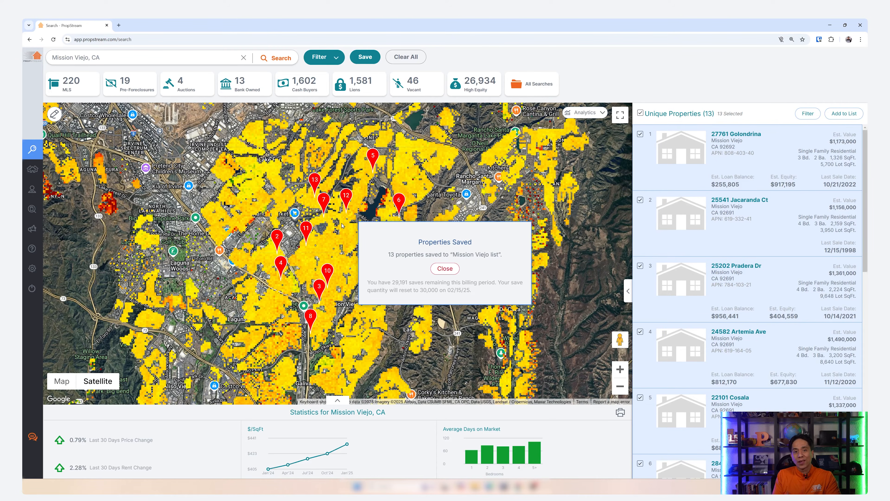
click(444, 268)
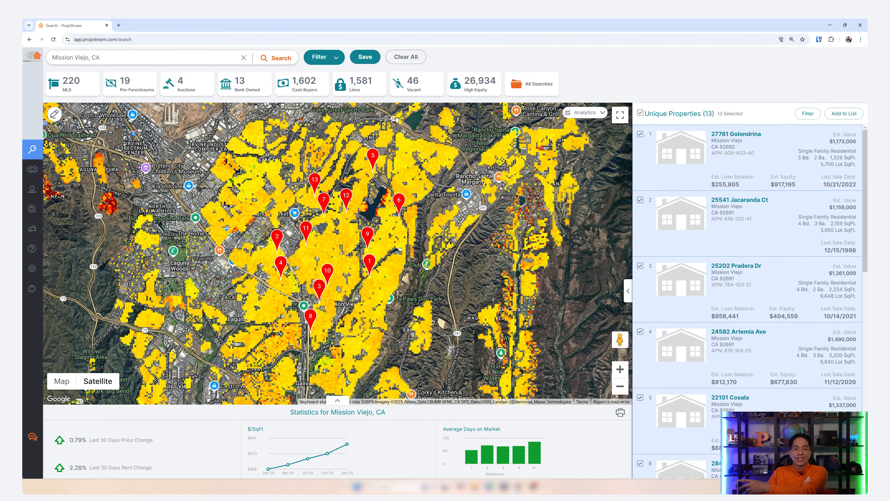
Step: Go to the saved properties, look through the favorites lists, and open the Mission Viejo marketing list
click(36, 170)
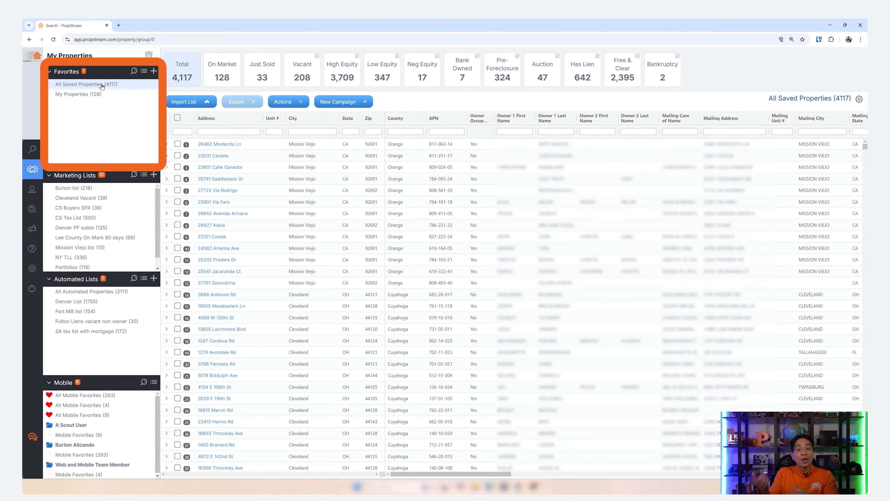
click(111, 96)
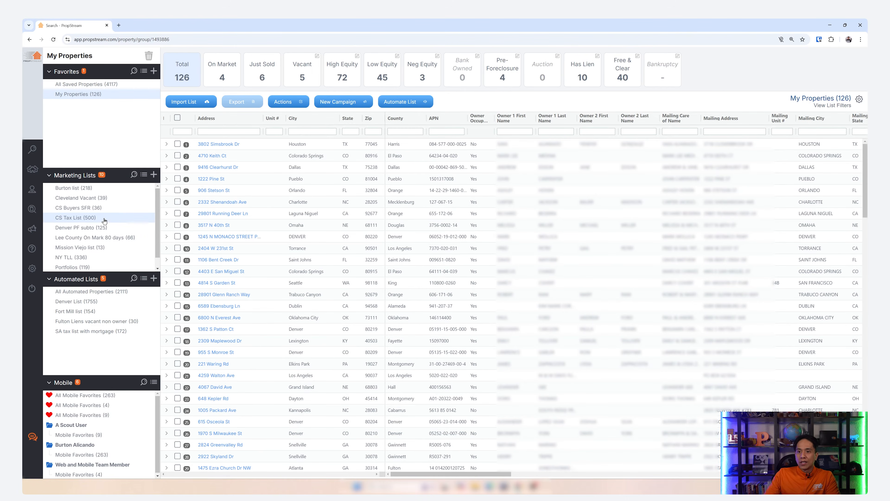
click(82, 248)
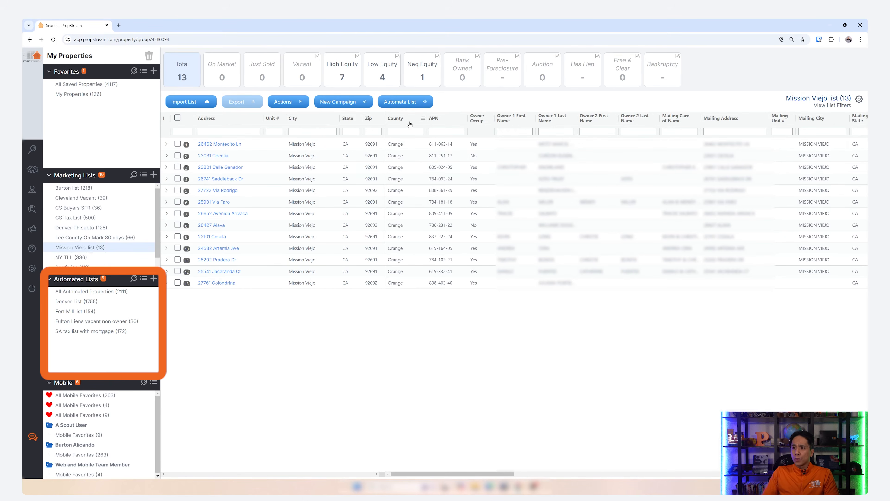
Step: Open the automation settings for the Mission Viejo list and set new matching properties to "I'll do it myself" with immediate email alerts
click(405, 102)
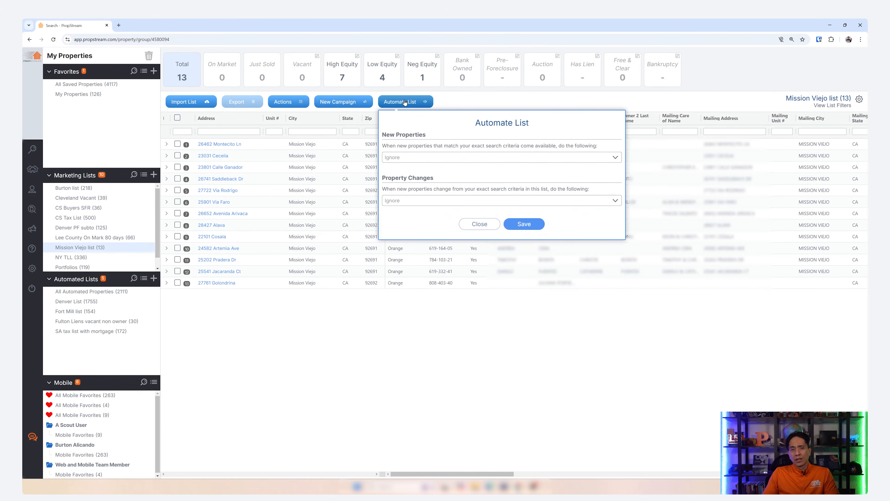
click(425, 159)
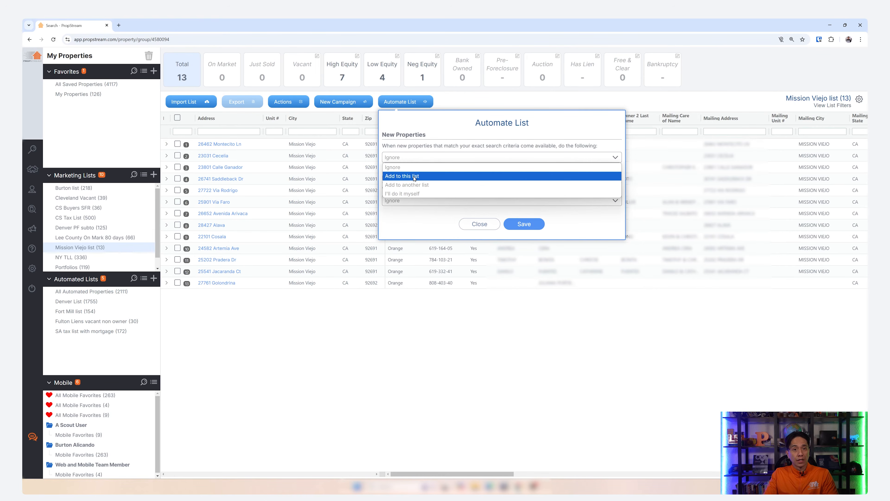
click(416, 185)
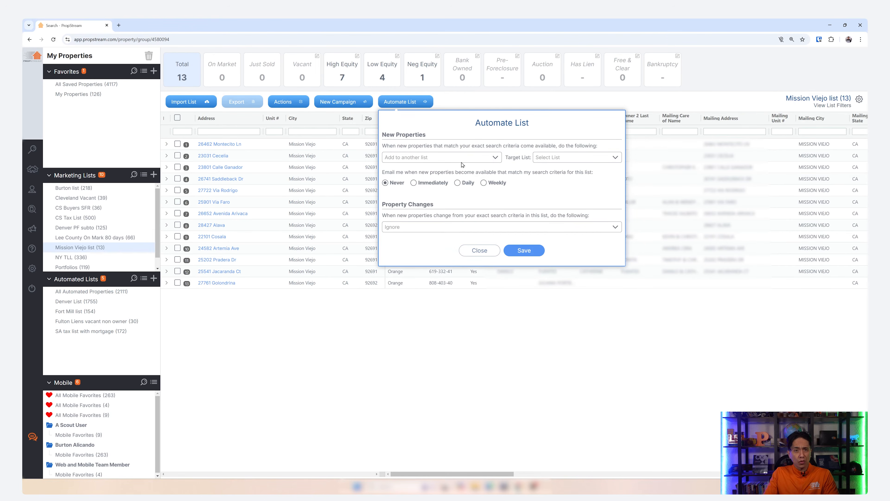
click(424, 157)
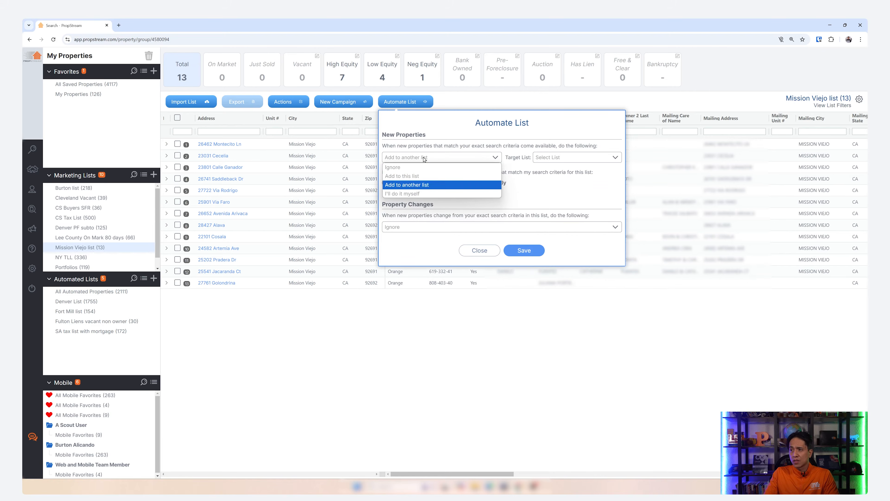
click(414, 195)
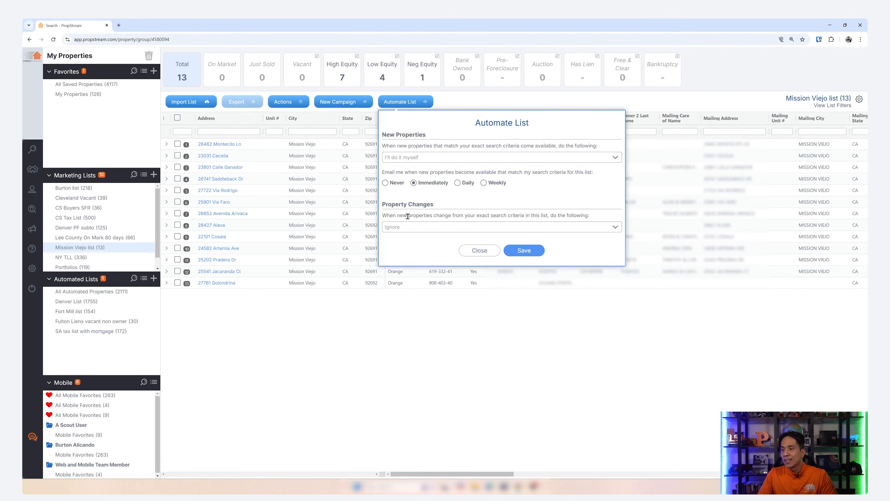
Step: Review the property change options, choose "I'll do it myself" with immediate alerts, and save the list automation
drag(409, 216, 595, 216)
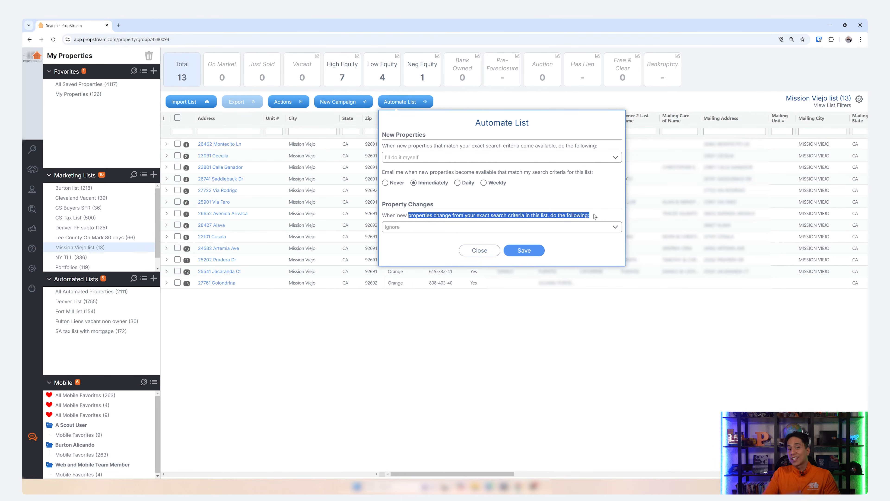
click(415, 231)
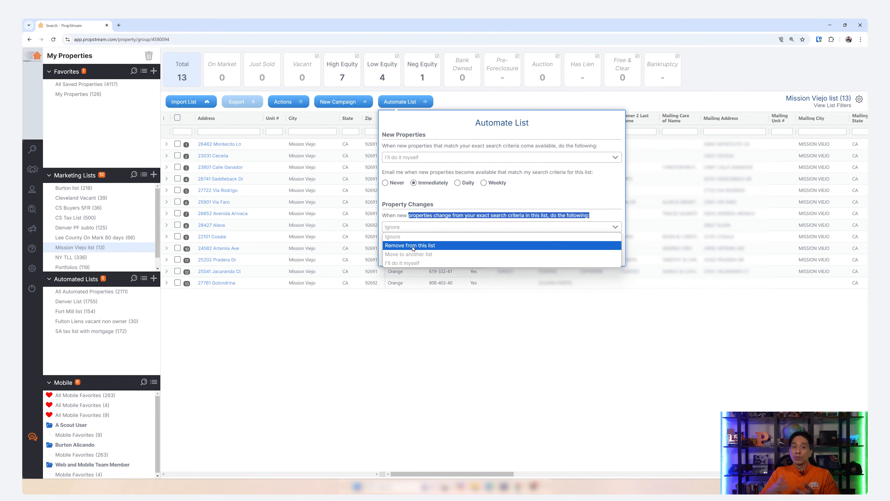
click(409, 253)
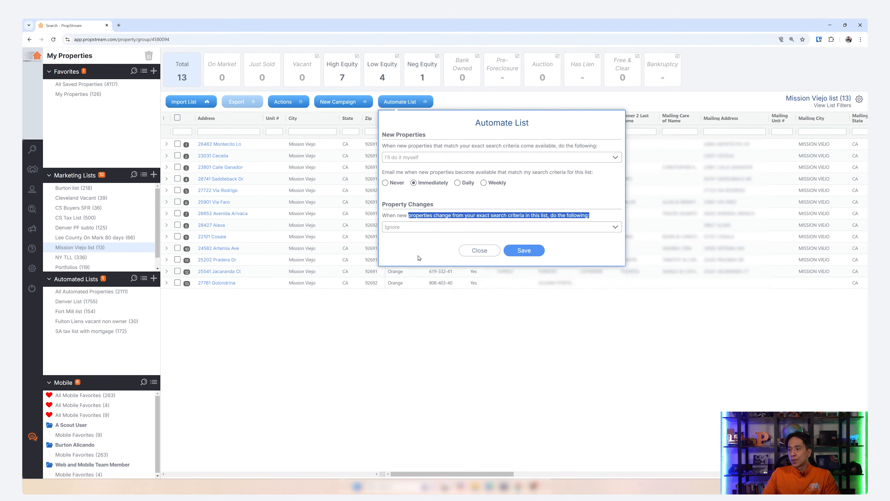
click(554, 227)
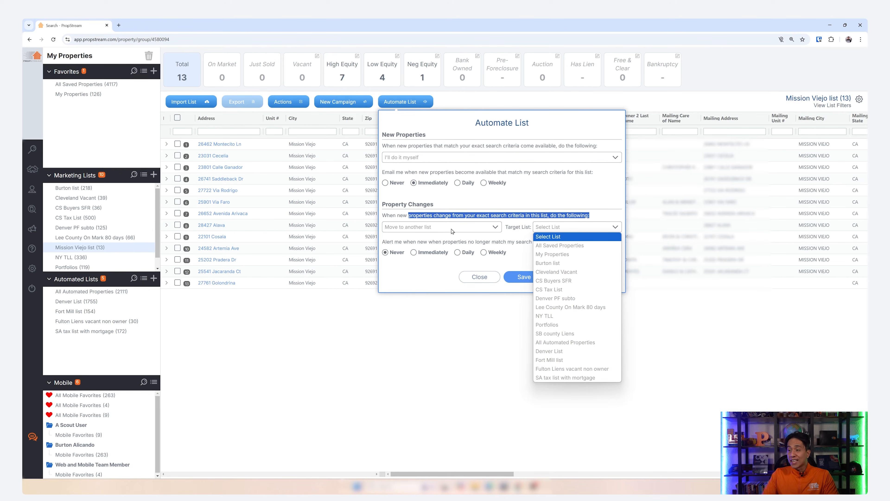
click(428, 228)
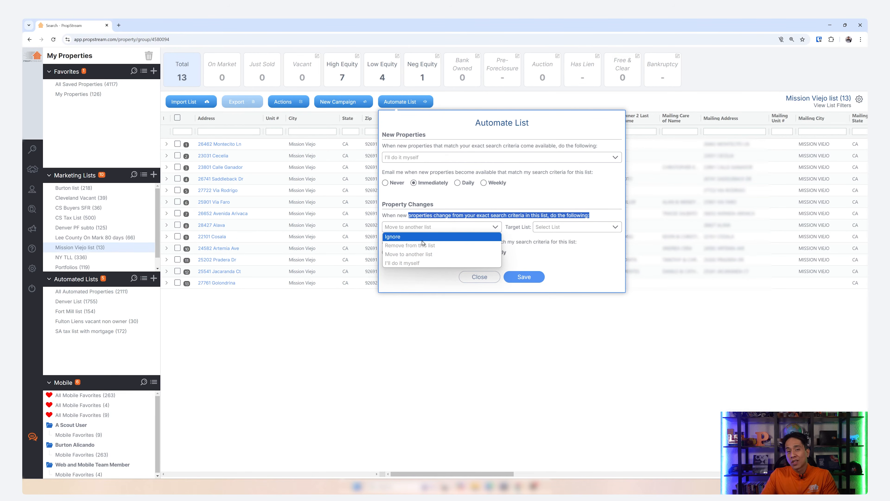
click(416, 263)
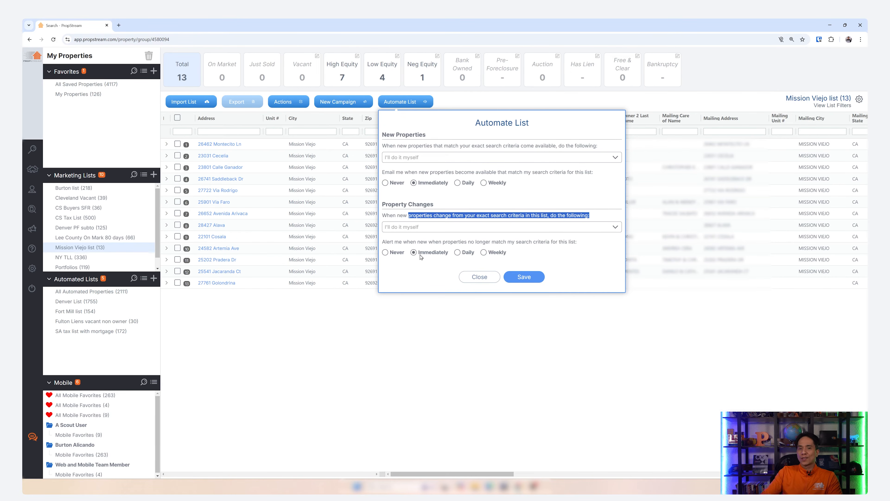
click(523, 277)
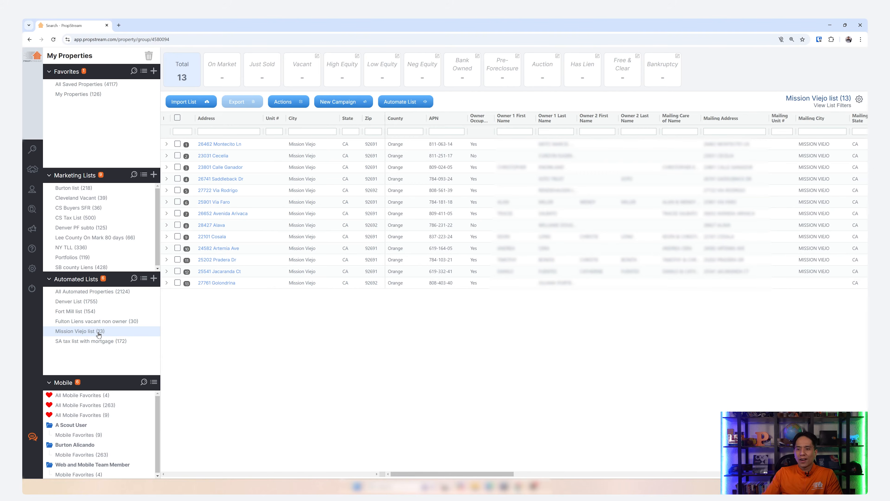
Step: Review the pending additions and removals in the Fulton Liens vacant non owner automated list, and return to its full property list
click(86, 322)
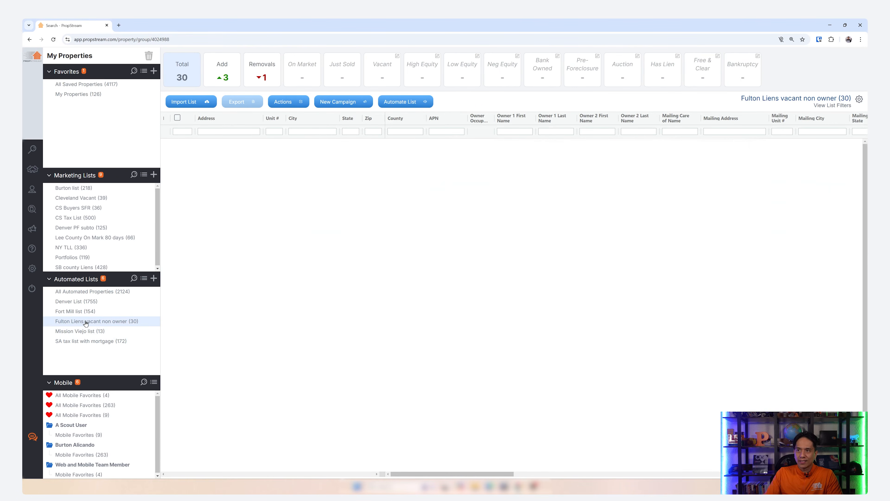
click(229, 84)
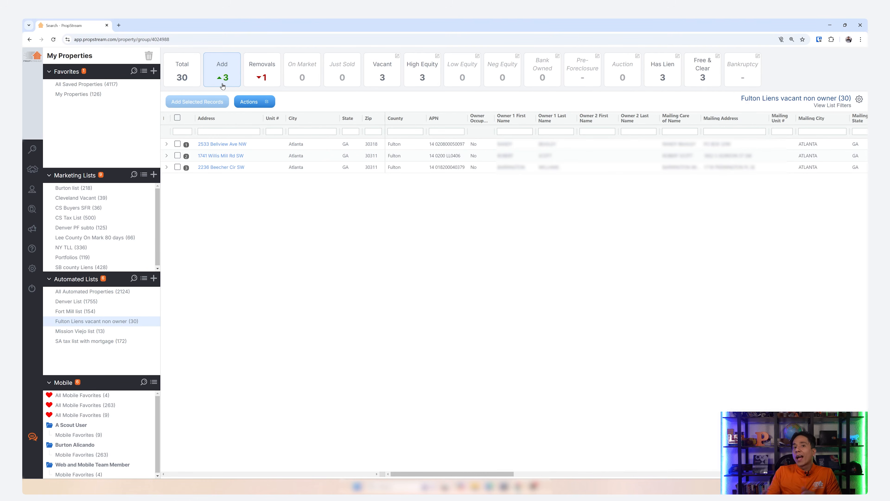
click(254, 79)
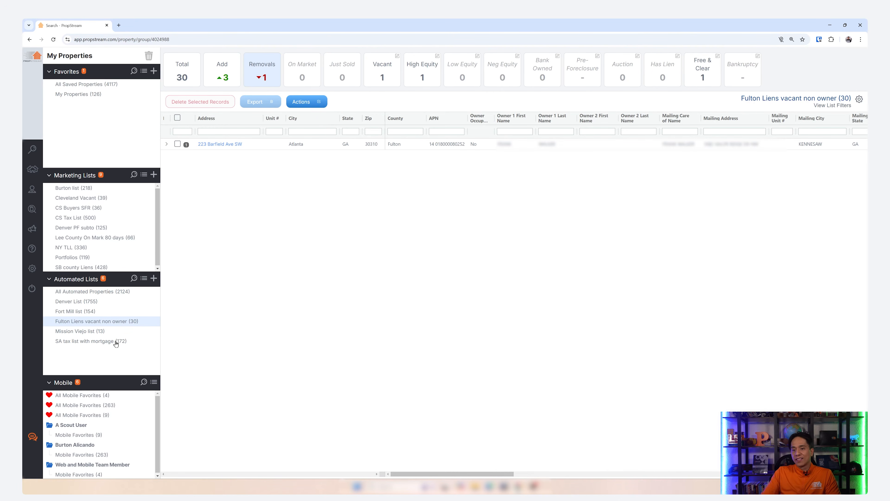
click(101, 320)
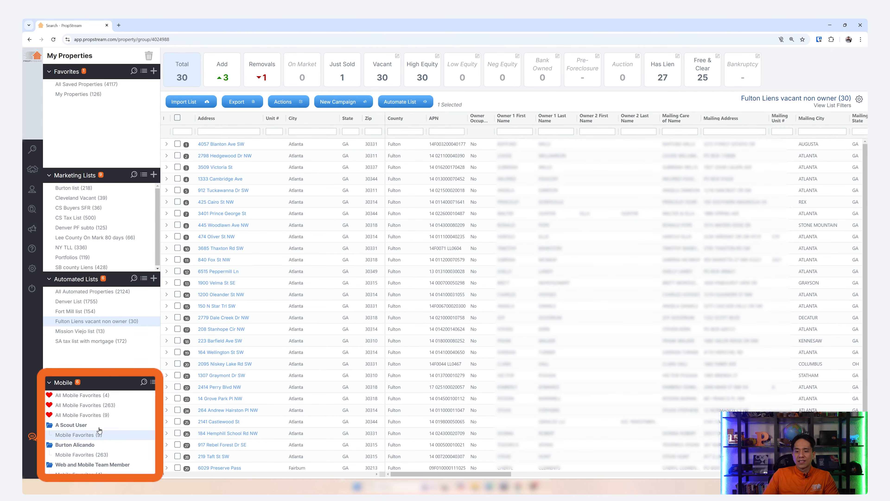
Step: Inspect the first property's details in the second team member's mobile favorites, and show the actions available for that record
click(75, 455)
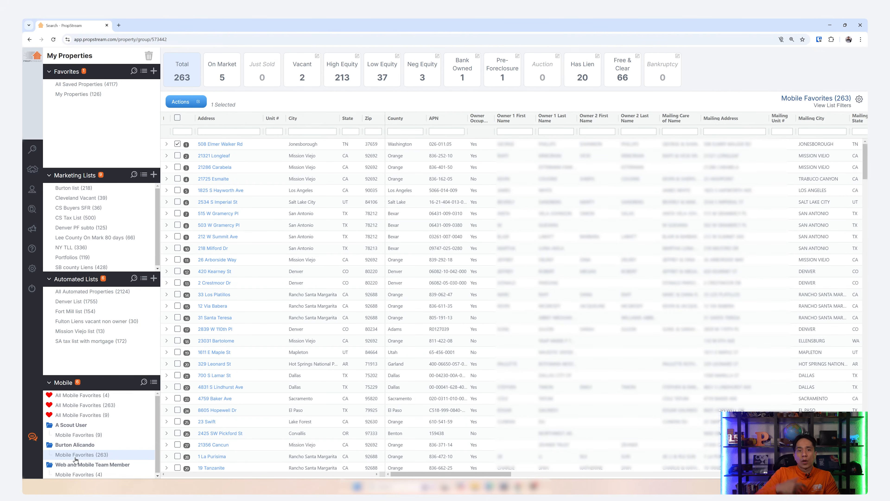
click(215, 145)
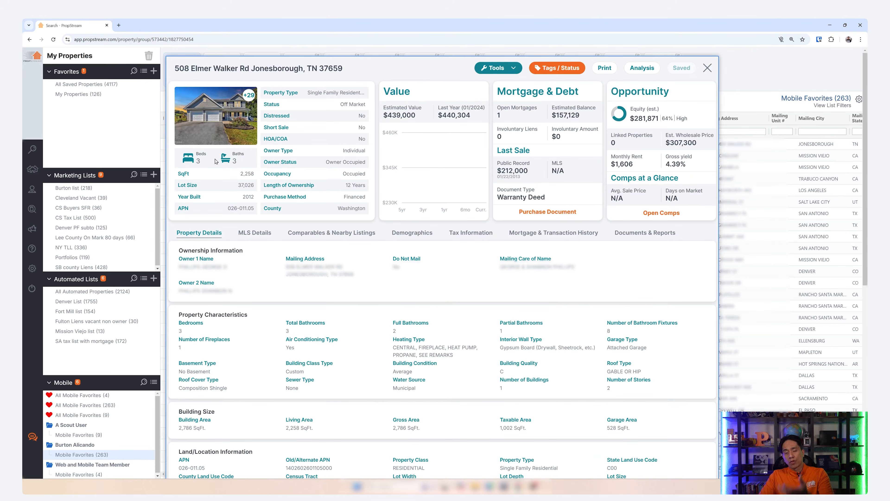
key(Escape)
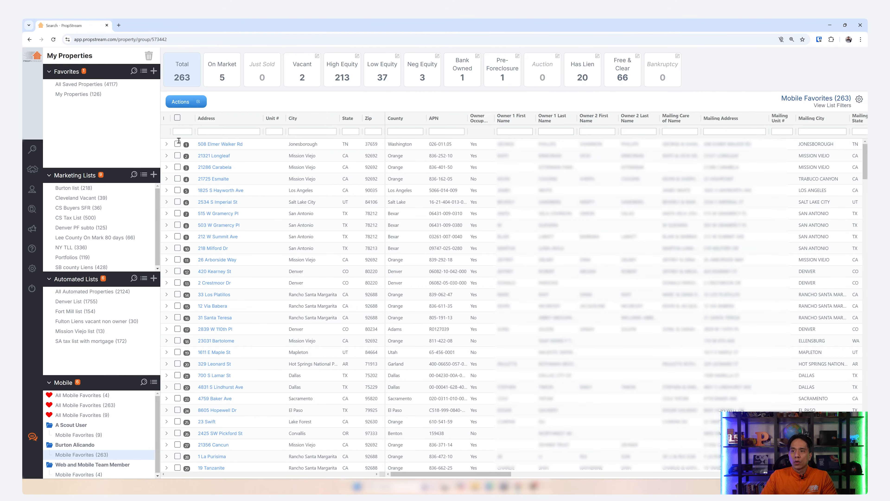
click(177, 144)
click(181, 102)
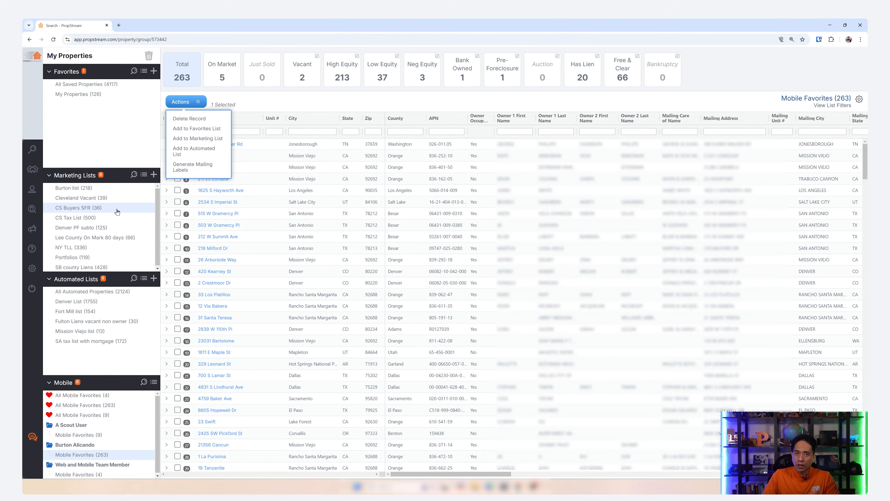
Step: Glance at the first marketing list, select all properties in the automated Mission Viejo list, and show the actions available for them
click(86, 189)
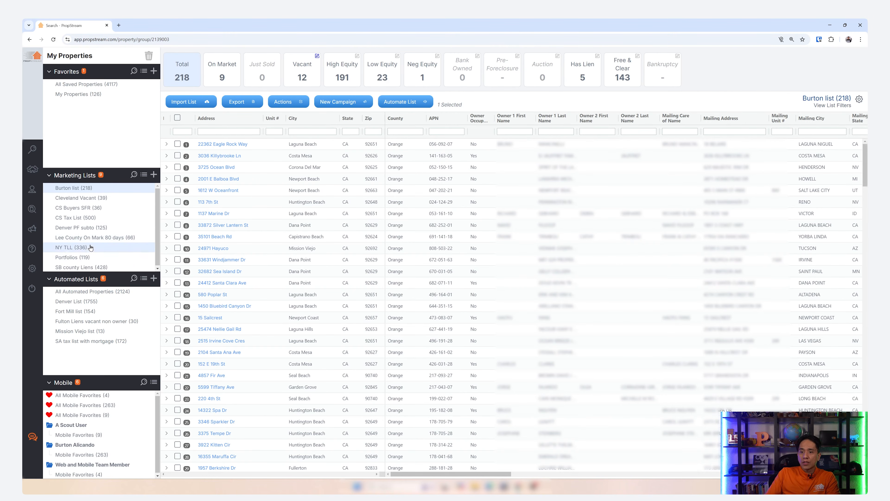
click(110, 330)
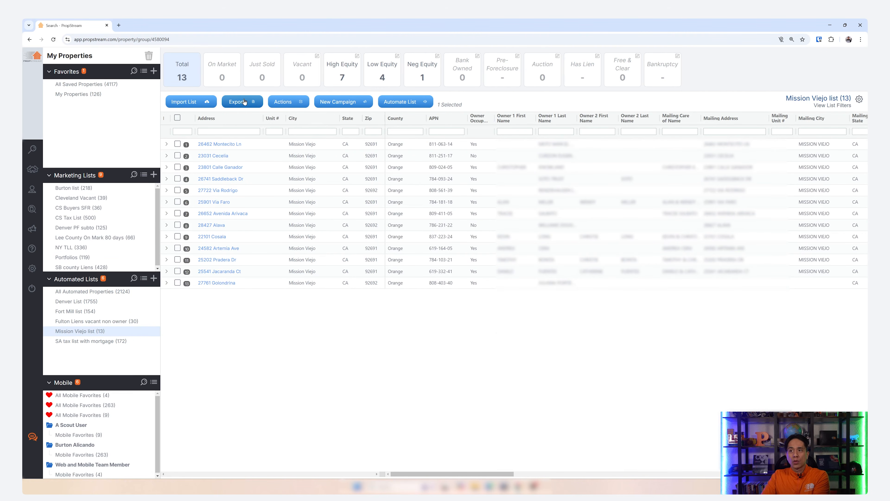
click(177, 118)
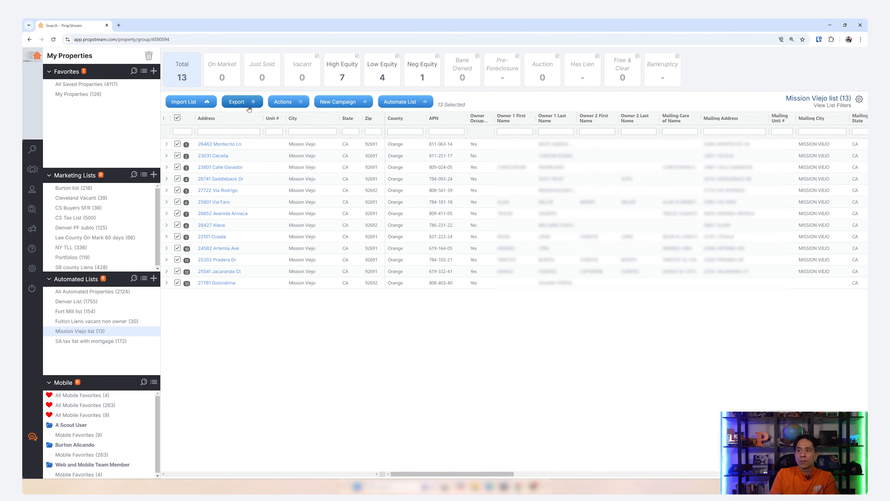
click(282, 104)
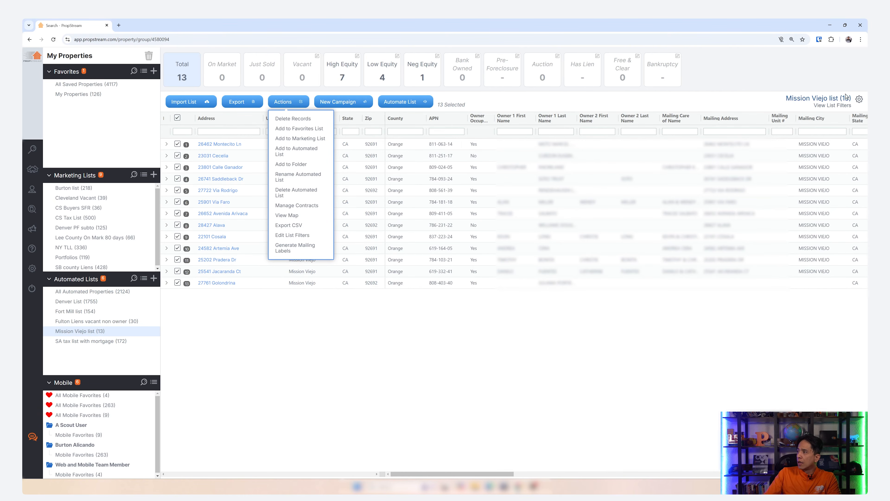
Step: Review the Mission Viejo list's column layout options, including the open loan fields and saved layouts, and apply the layout
click(858, 99)
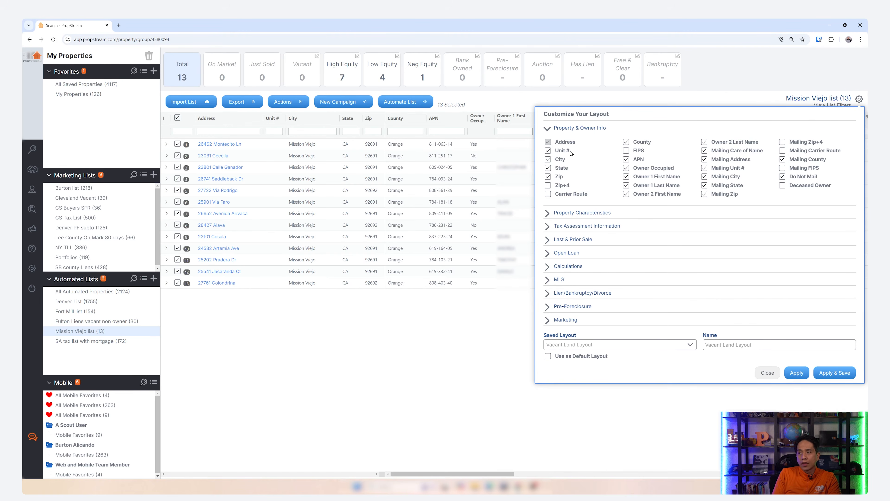
click(561, 254)
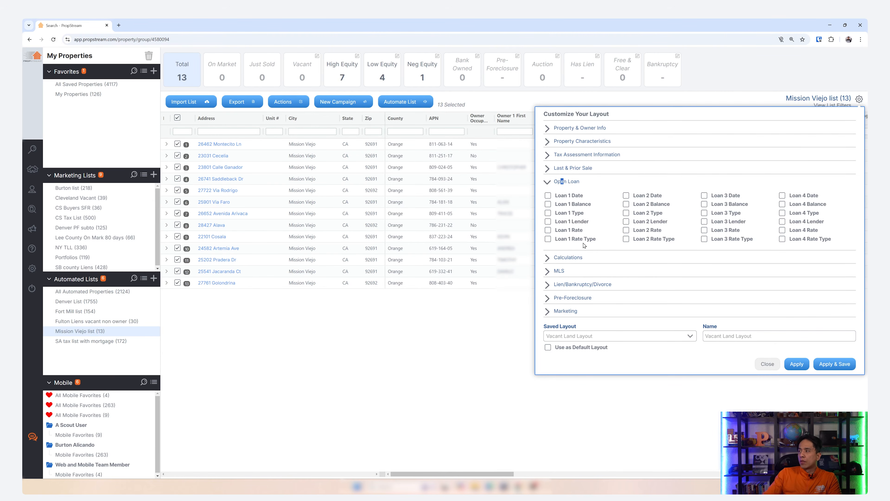
click(859, 100)
click(859, 100)
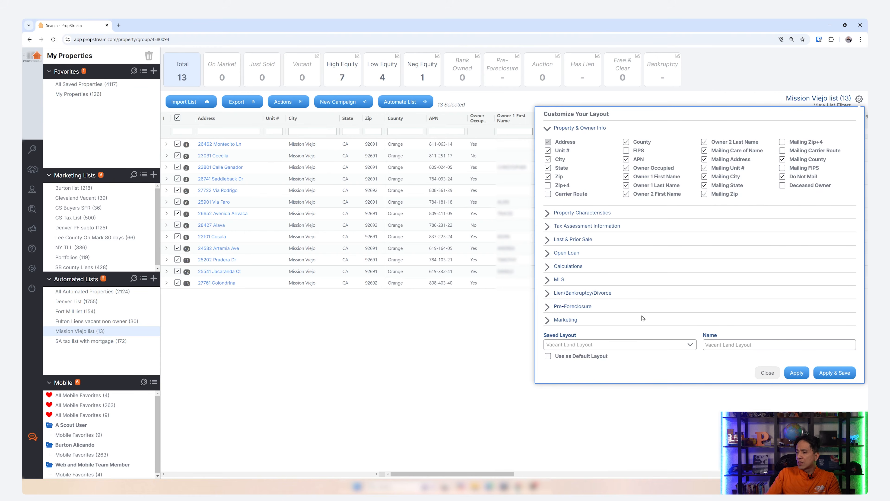
click(610, 344)
click(636, 346)
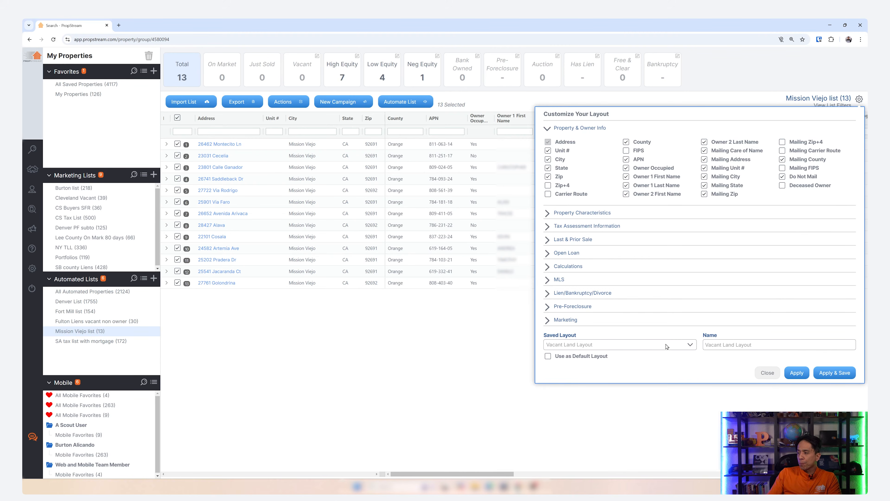
click(796, 372)
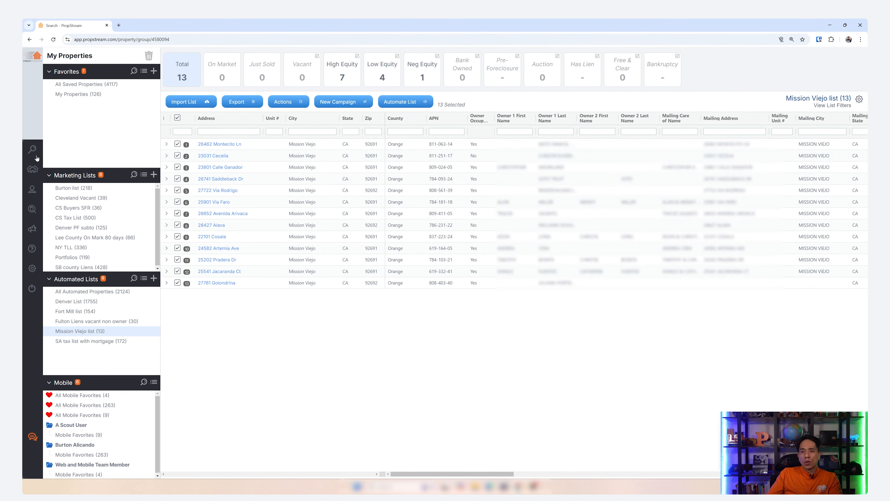
Step: View all contacts, check the instructions for importing existing contacts, and leave the import without choosing a file
mouse_move(36, 158)
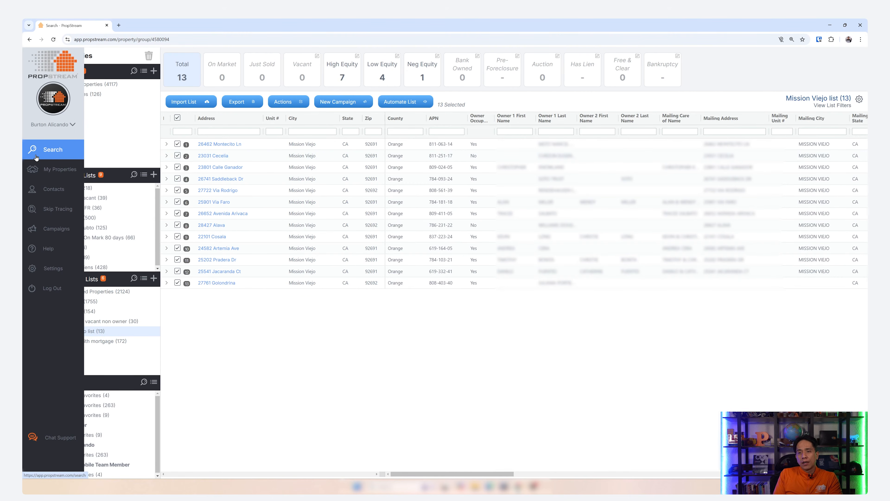
click(52, 193)
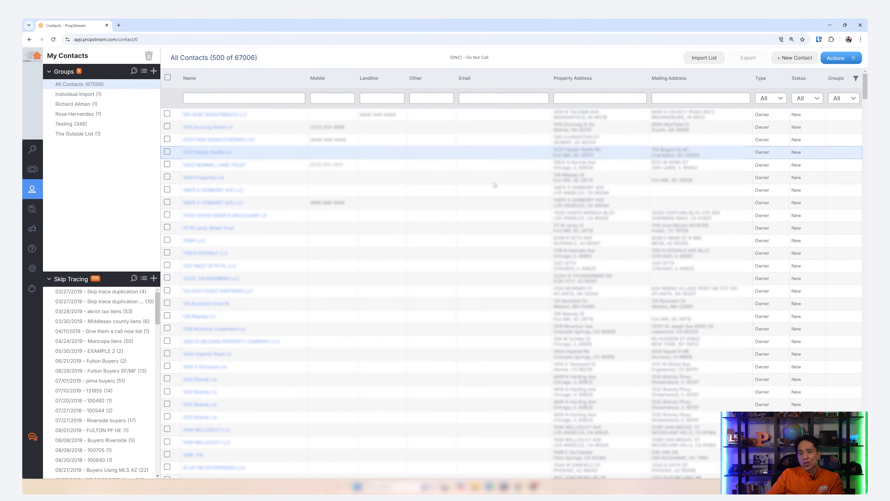
mouse_move(31, 210)
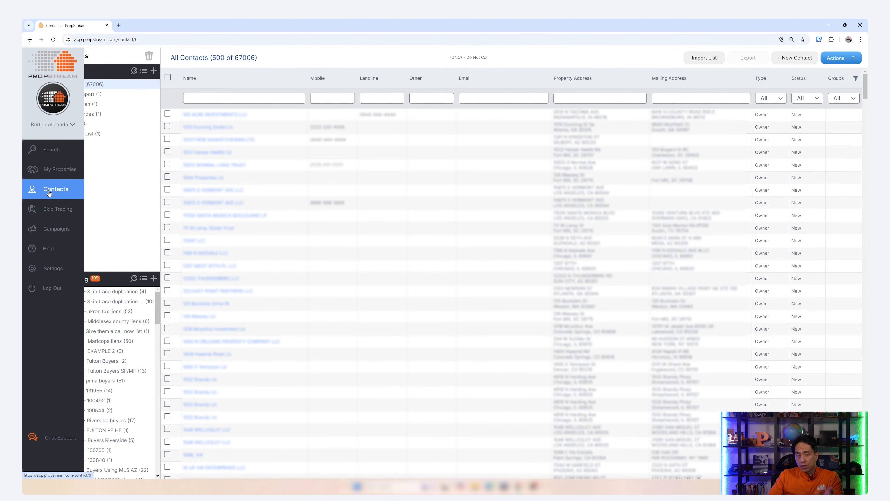
click(699, 62)
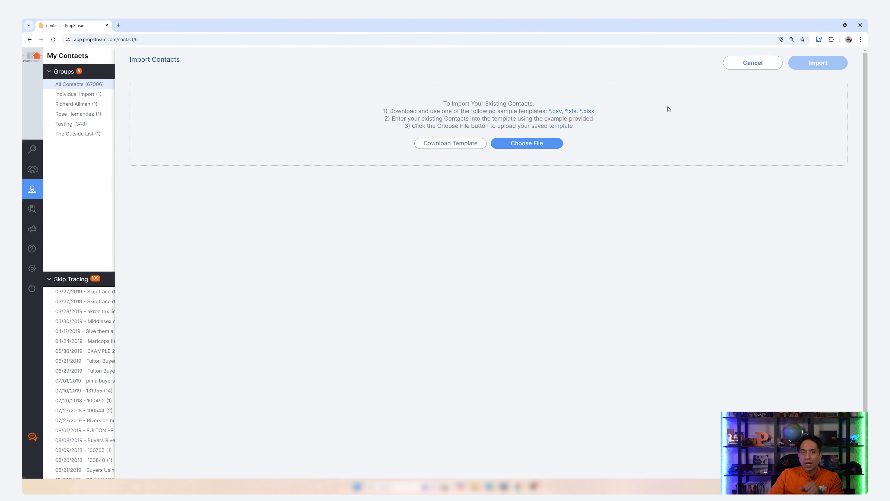
click(753, 69)
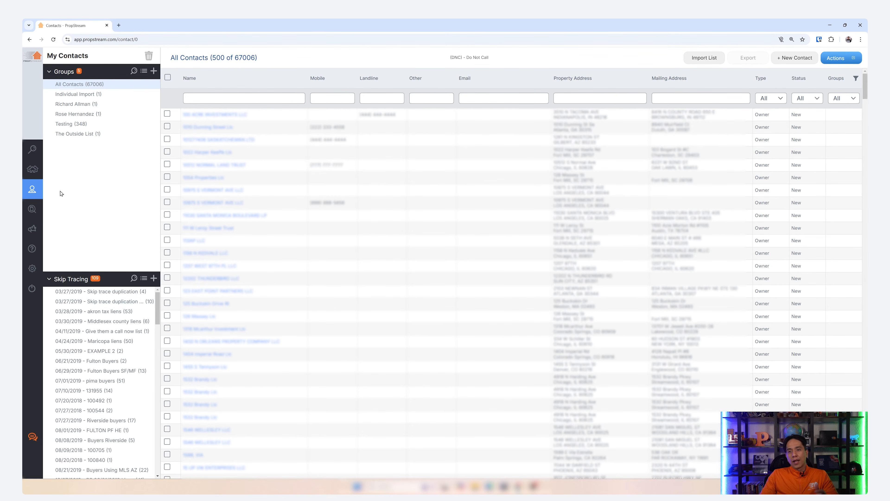
Step: Show the skip-traced Fulton Liens vacant non owner contact list and highlight one contact's other phone number
scroll(113, 400, down, 5)
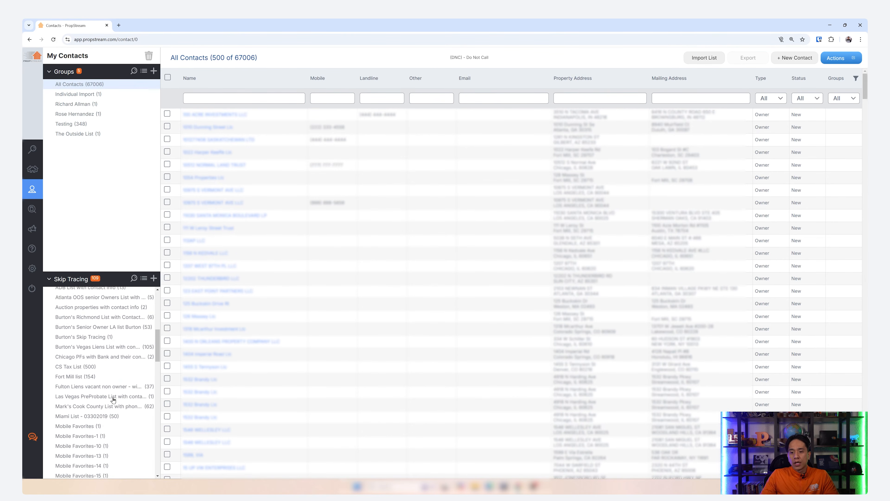
click(80, 379)
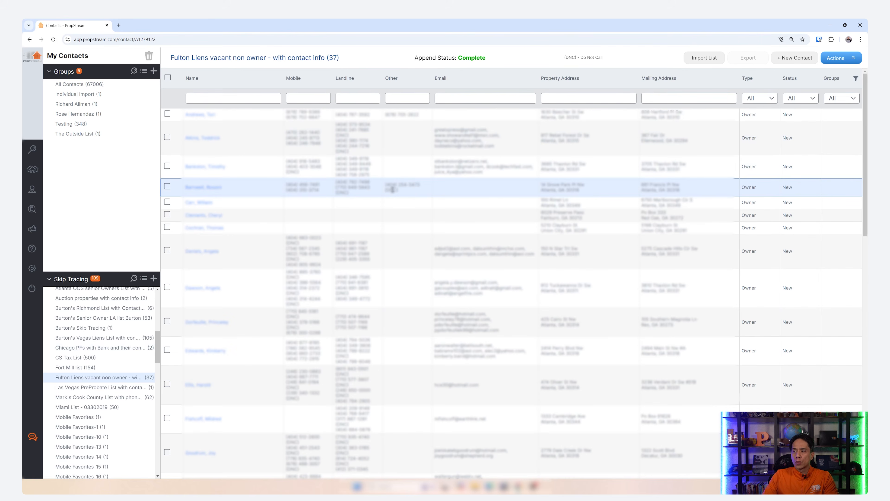
drag(399, 191, 387, 185)
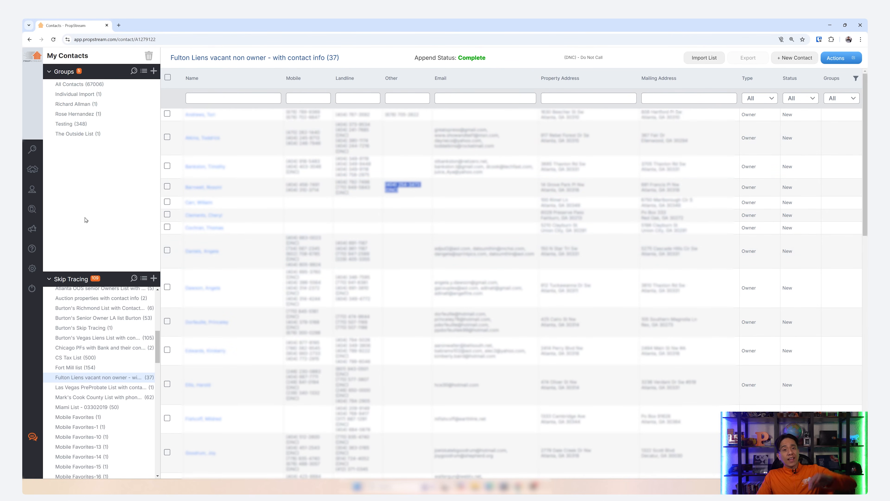
Step: Start a skip trace, look through the contact groups available for selection, and cancel the contact selection
mouse_move(35, 193)
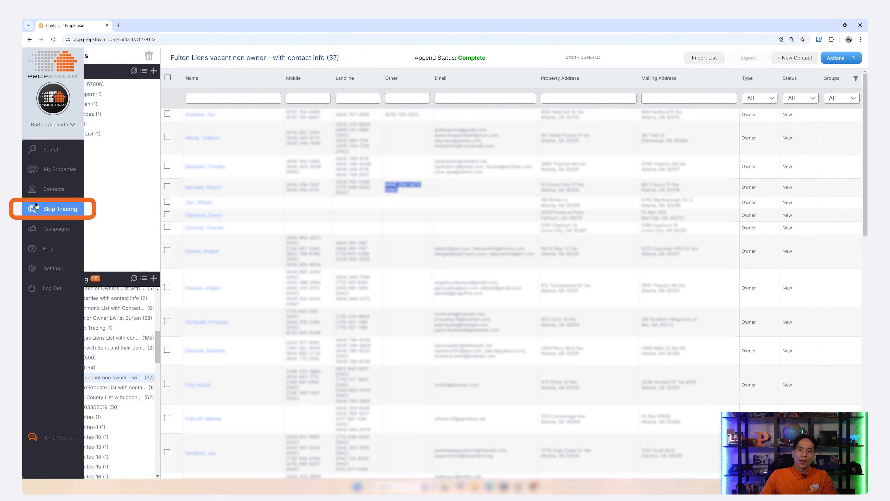
click(37, 206)
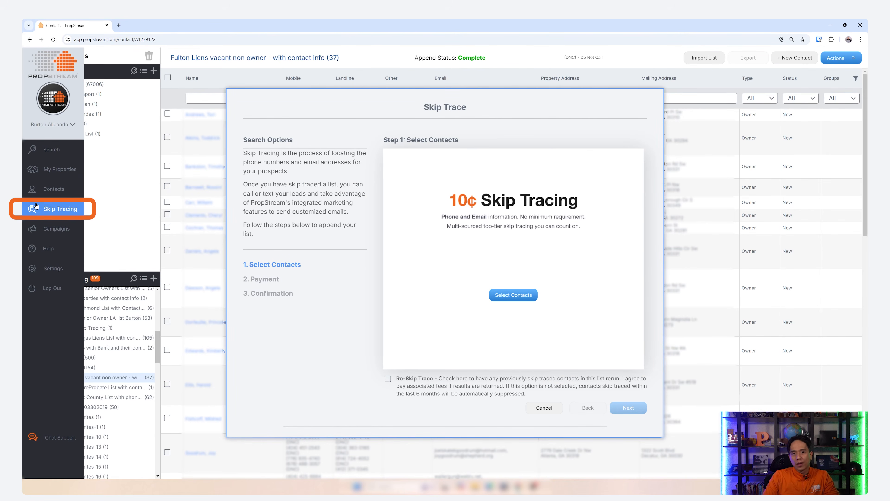
click(42, 148)
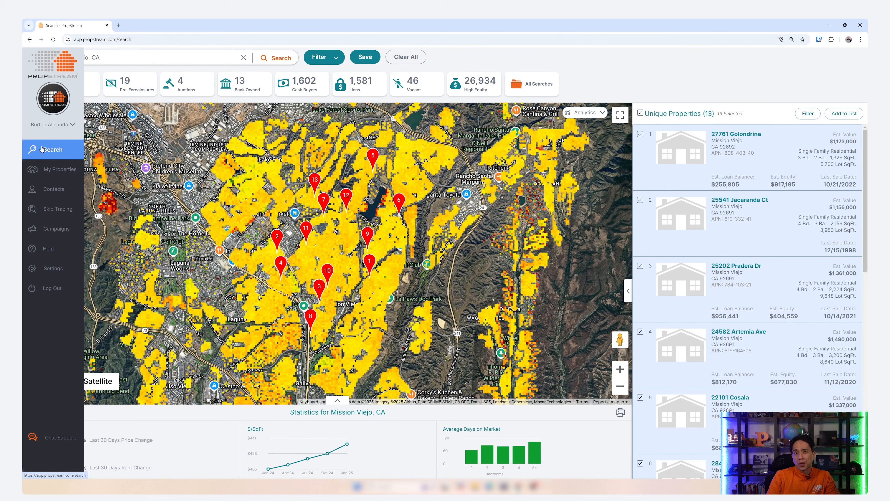
click(49, 210)
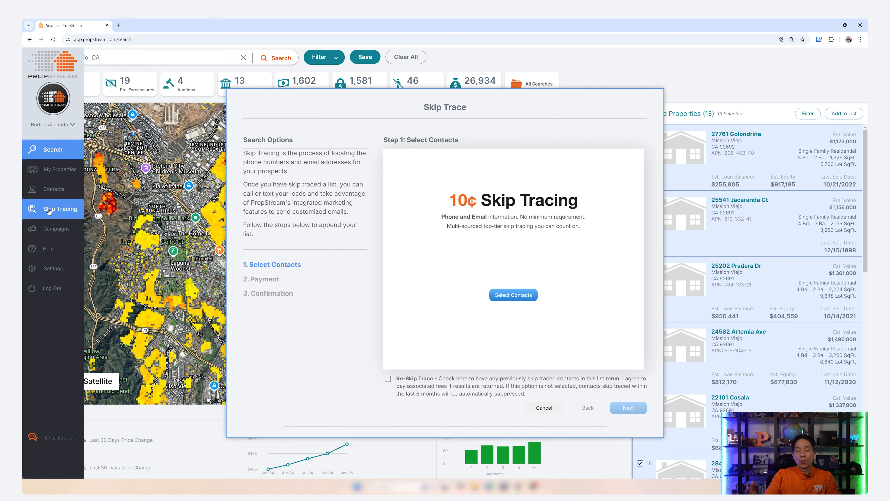
click(516, 296)
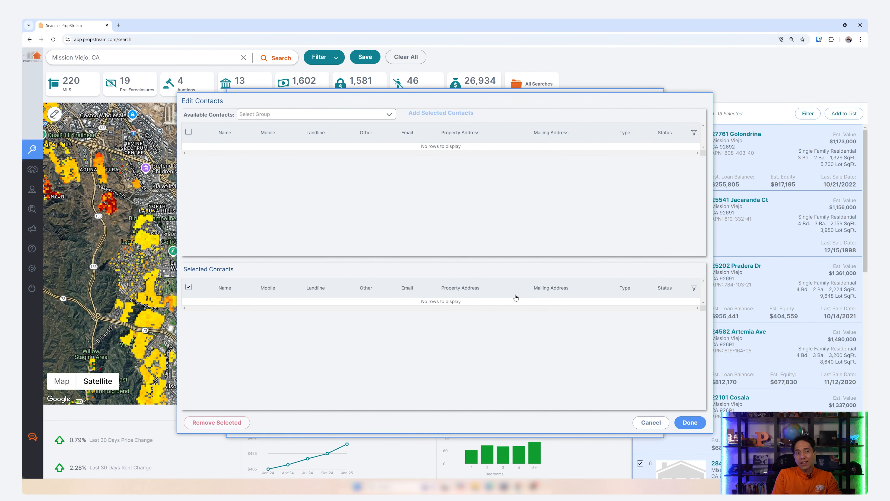
click(303, 118)
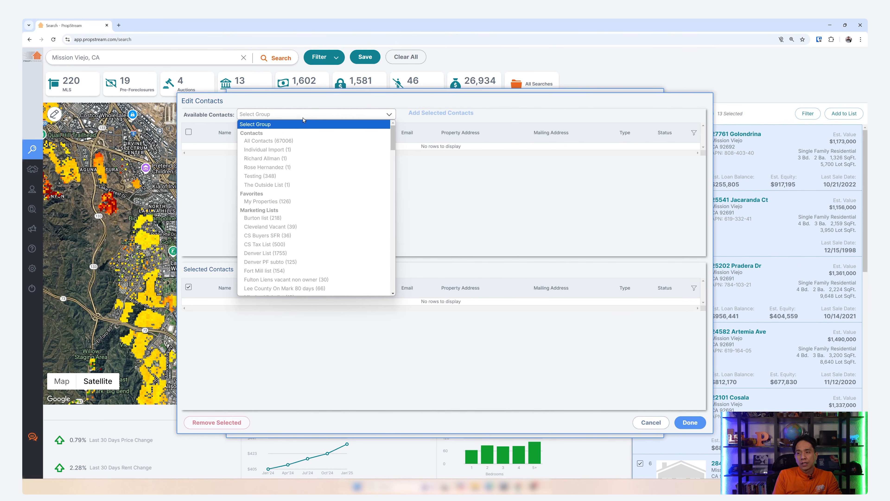
click(652, 423)
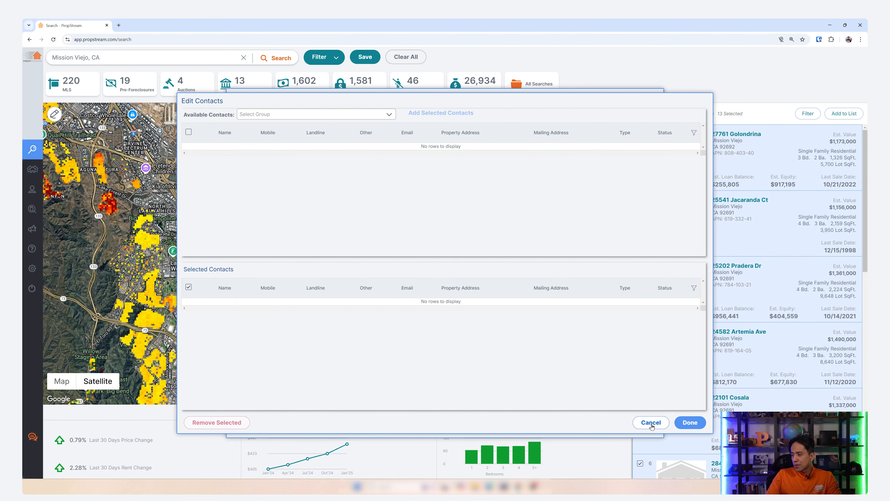
click(653, 423)
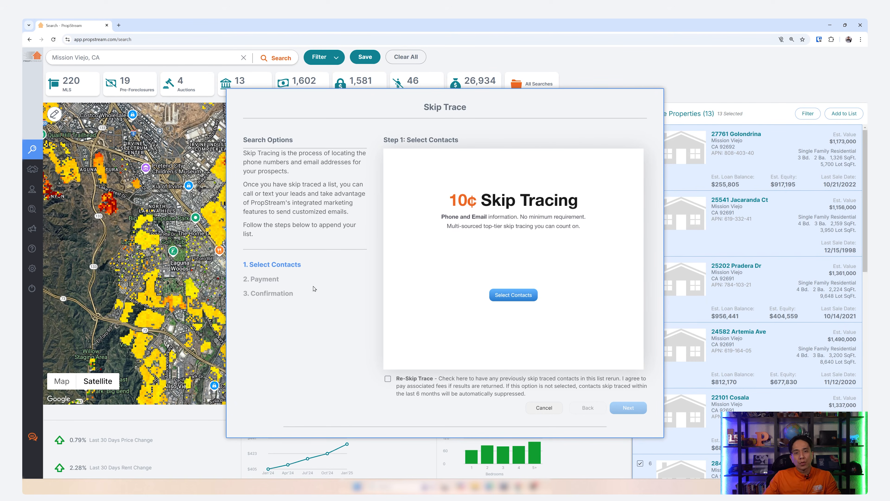
Step: Go to the marketing campaigns, start a new campaign to view its target recipient groups, and cancel it
click(32, 194)
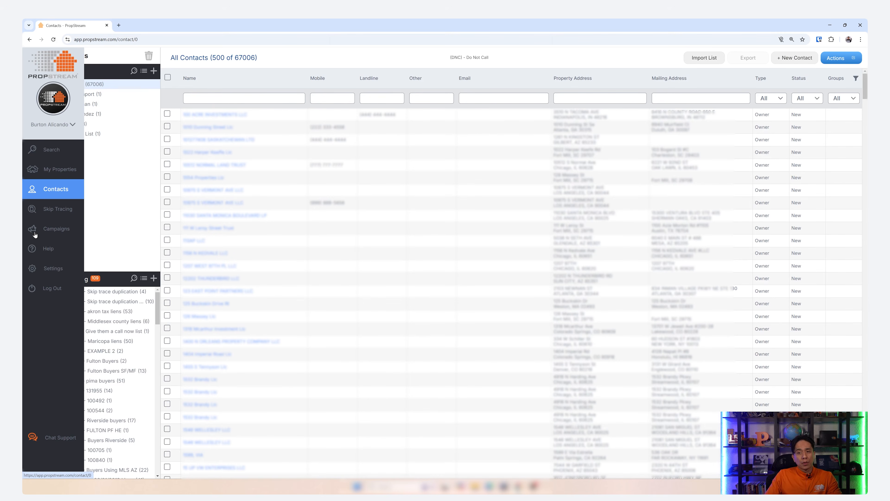
click(35, 234)
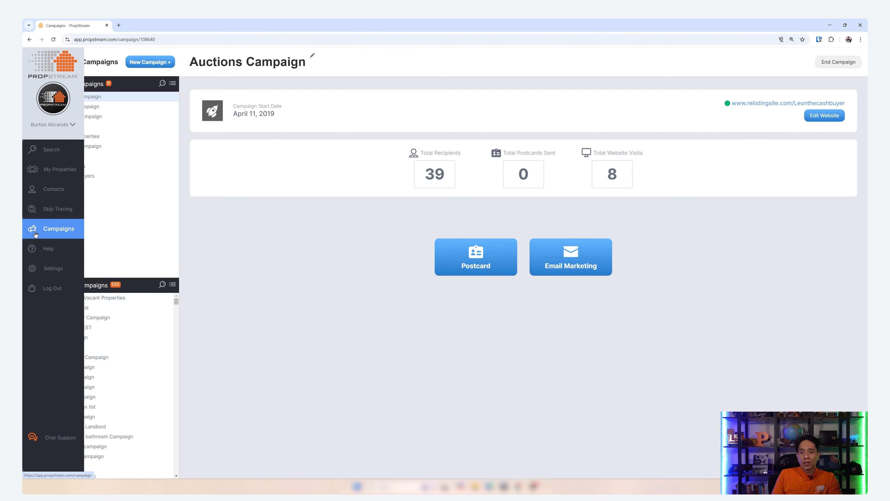
click(154, 62)
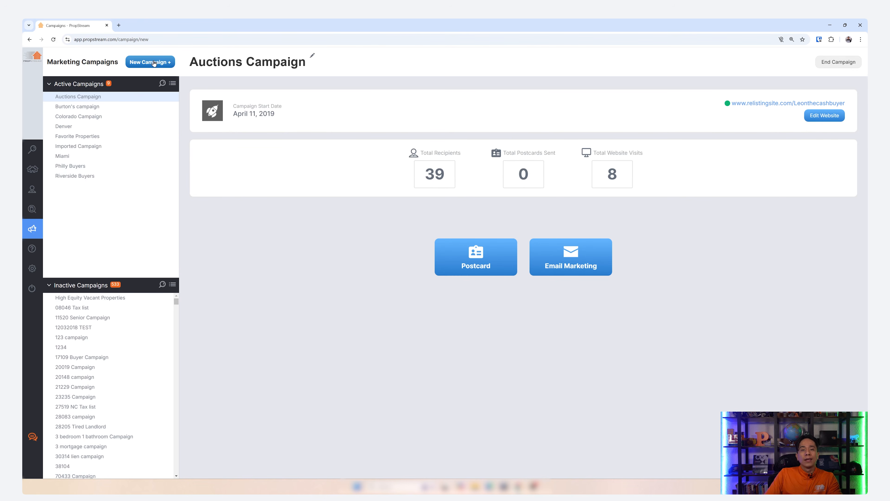
click(254, 139)
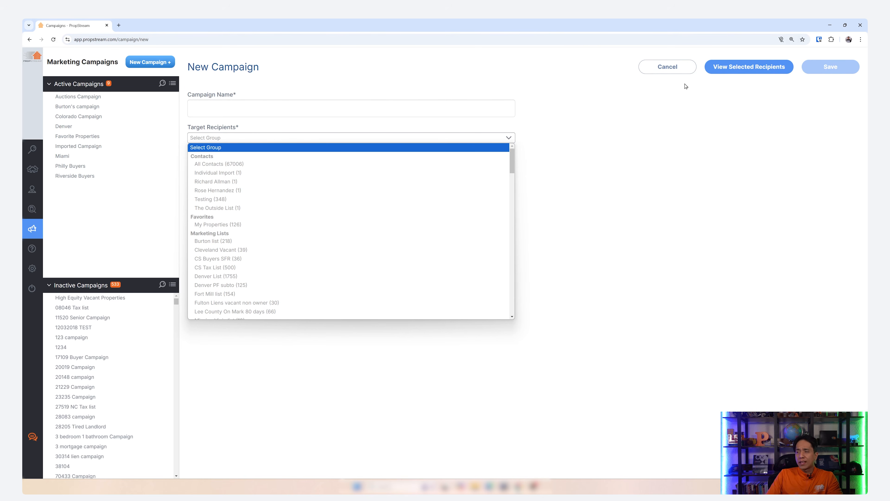
click(667, 72)
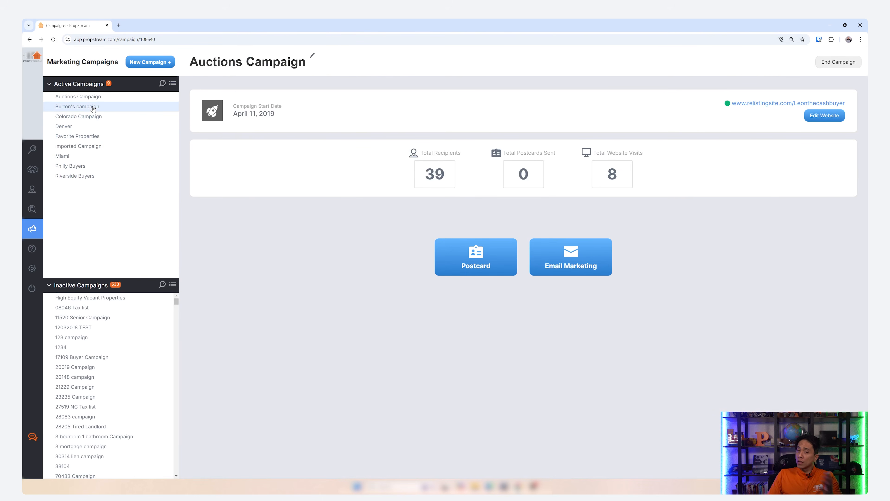
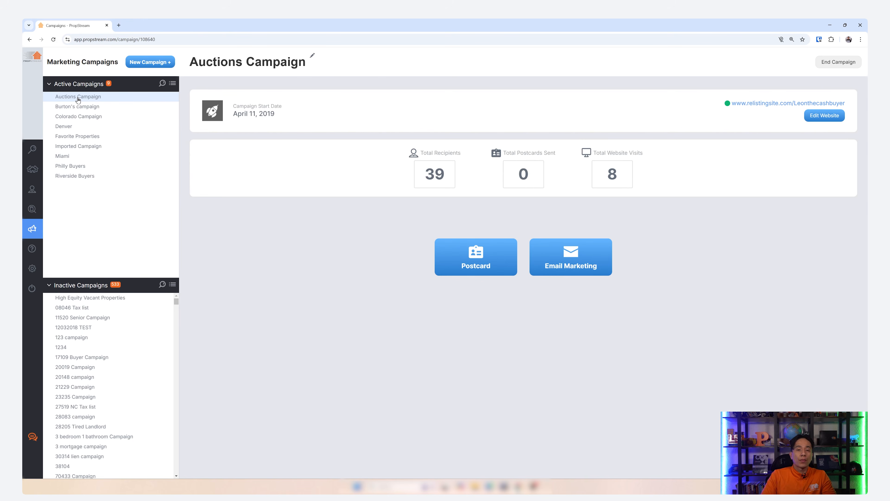
Step: Preview the postcard pricing and pre-defined templates for the Auctions Campaign, and close the postcard without creating it
click(469, 252)
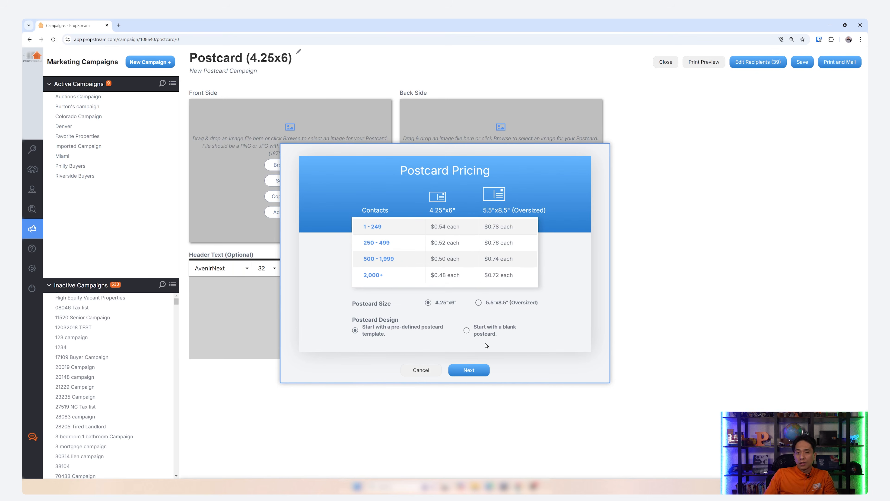
click(469, 370)
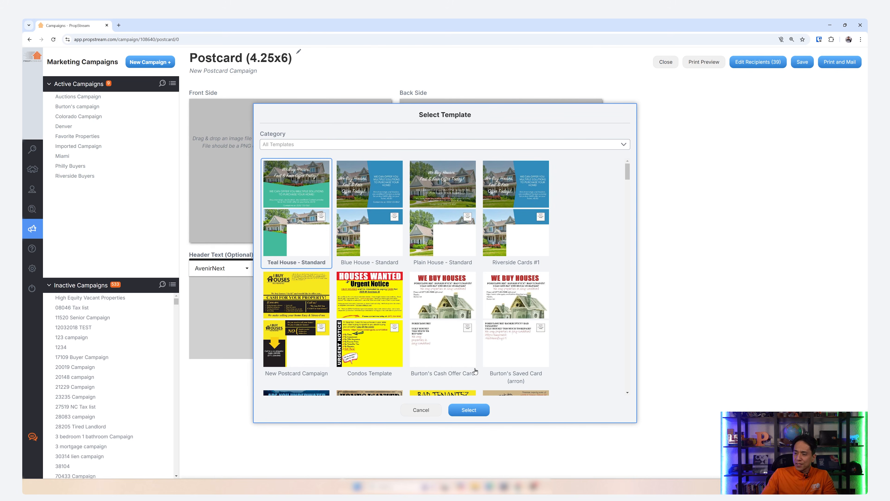
click(421, 410)
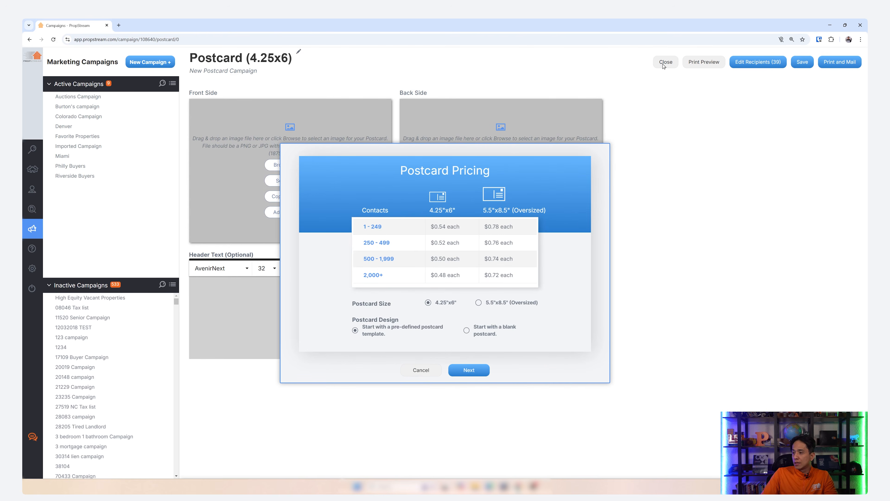
click(429, 373)
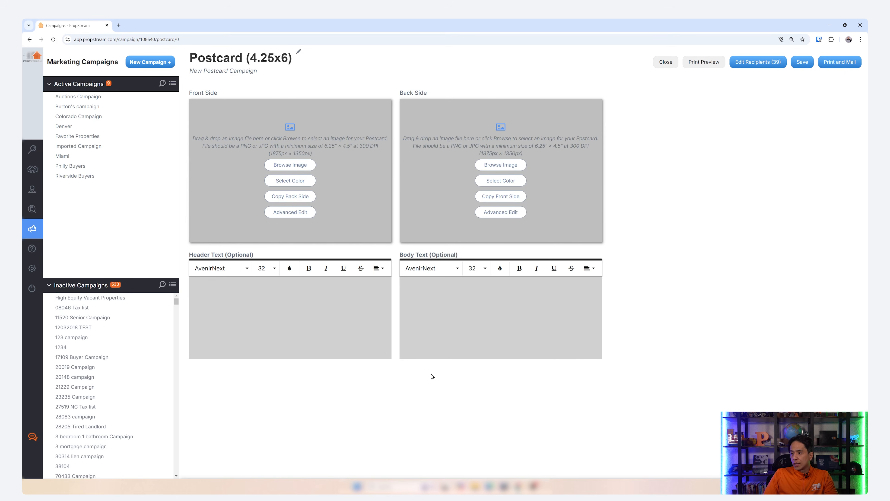
click(666, 62)
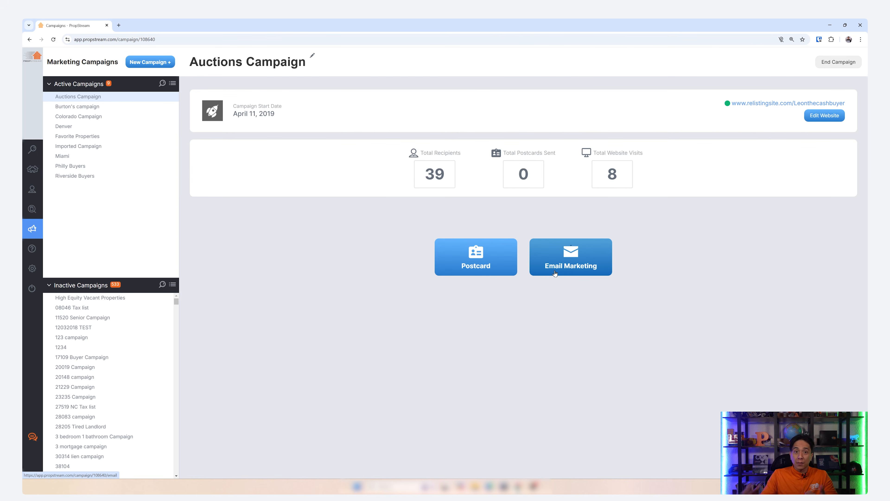
Step: View the email activities of the second active campaign, and open the Help and Resources page
click(93, 110)
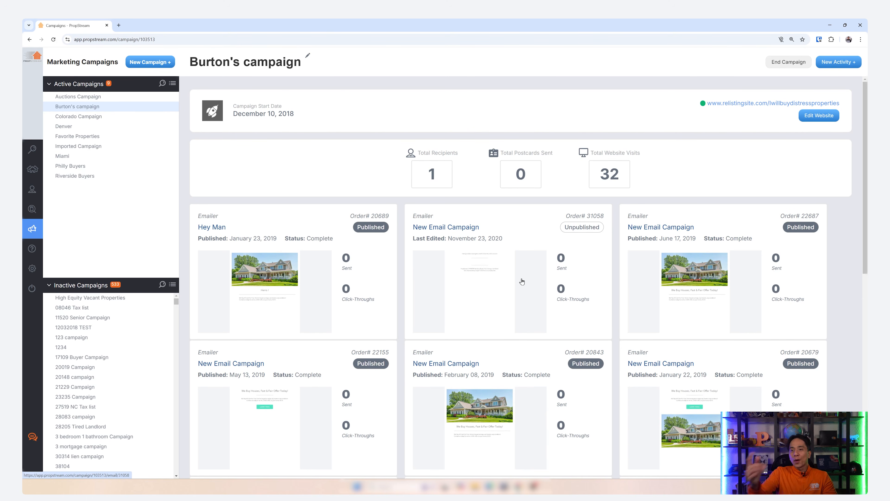
mouse_move(27, 234)
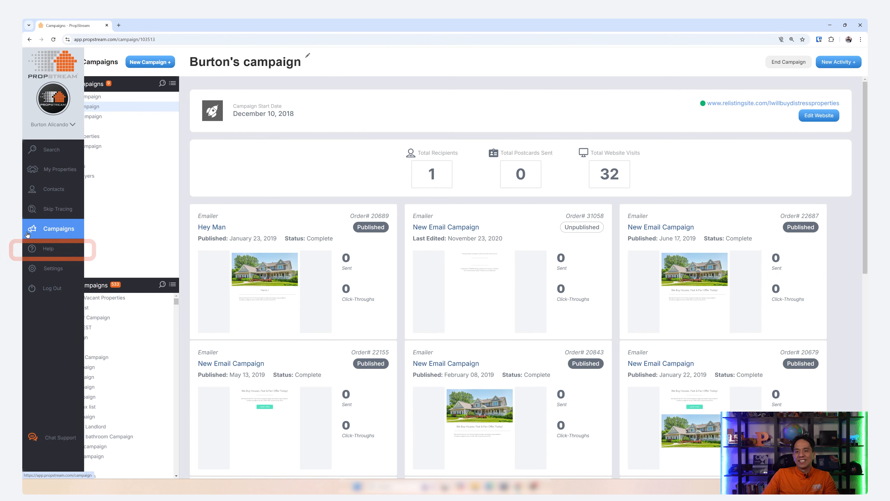
click(32, 253)
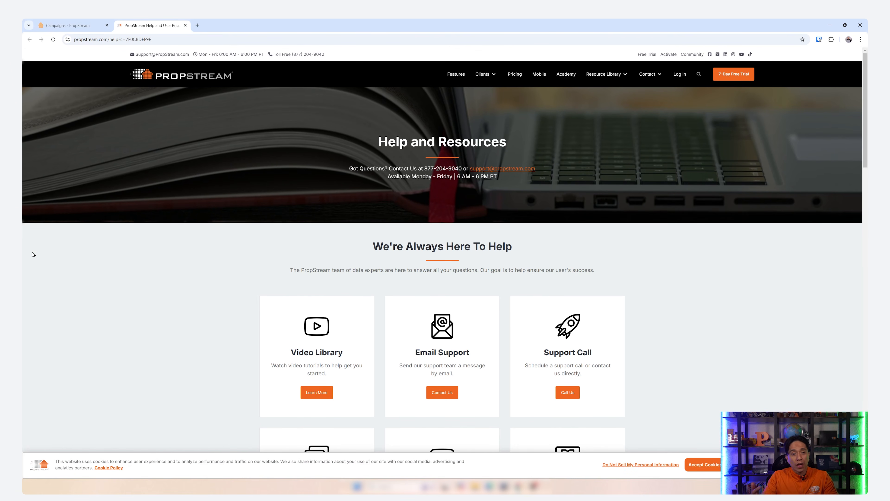
Step: Look over the support and training options on the Help and Resources page, and return to the campaigns page
scroll(116, 307, down, 4)
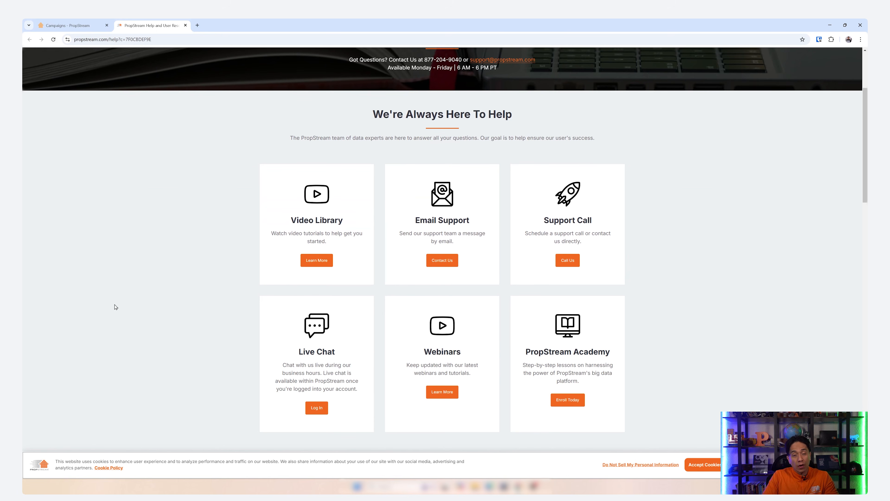
click(66, 25)
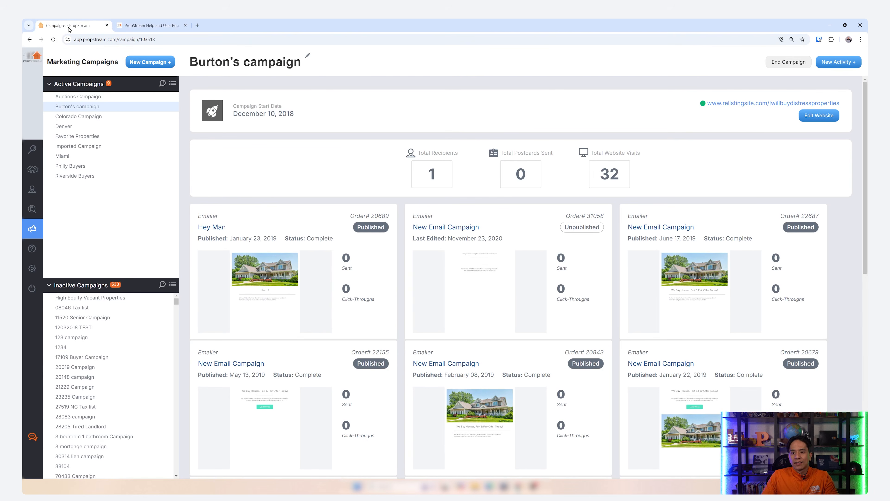
Step: View the account settings, going through the profile and billing details, team management, account activity and add-on services
click(41, 272)
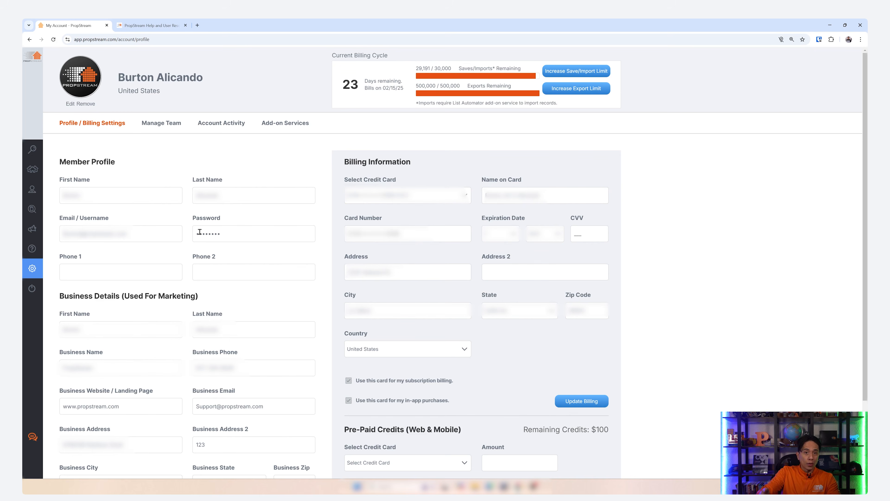
click(171, 123)
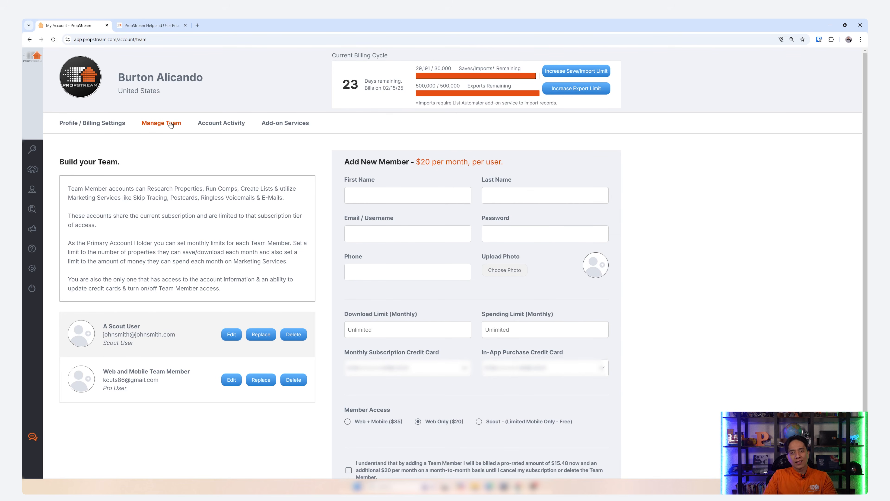
click(219, 129)
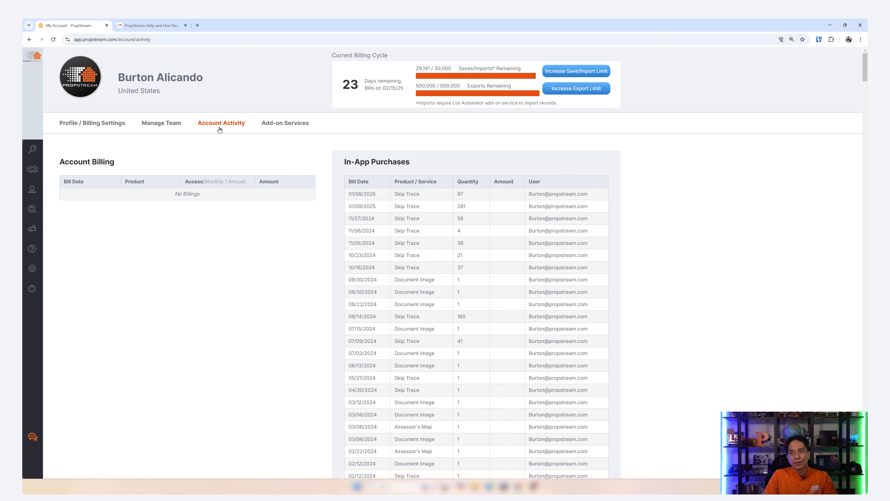
click(293, 124)
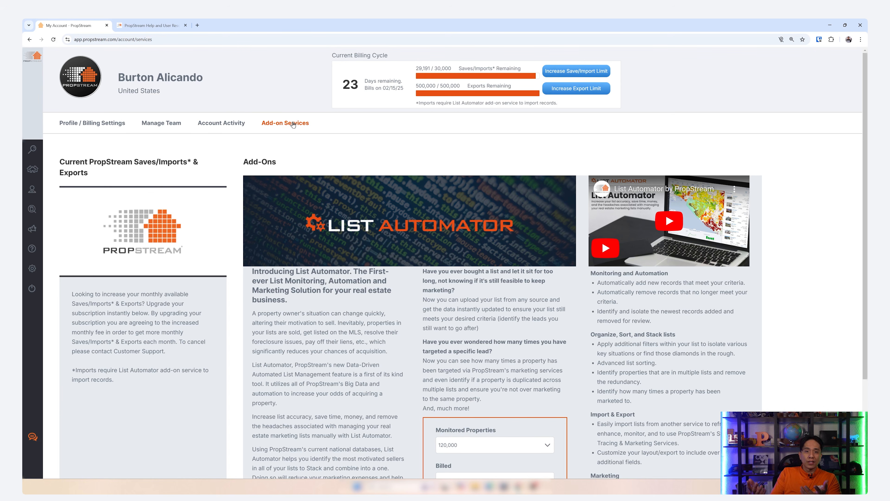
mouse_move(31, 291)
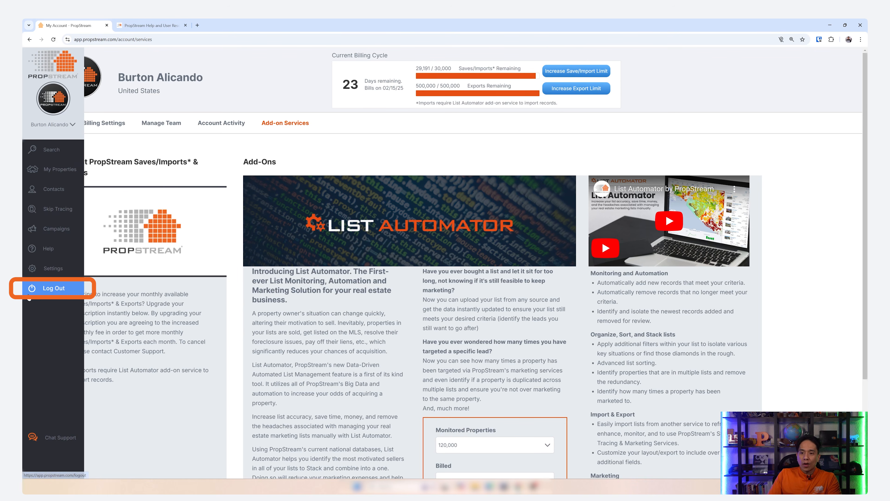